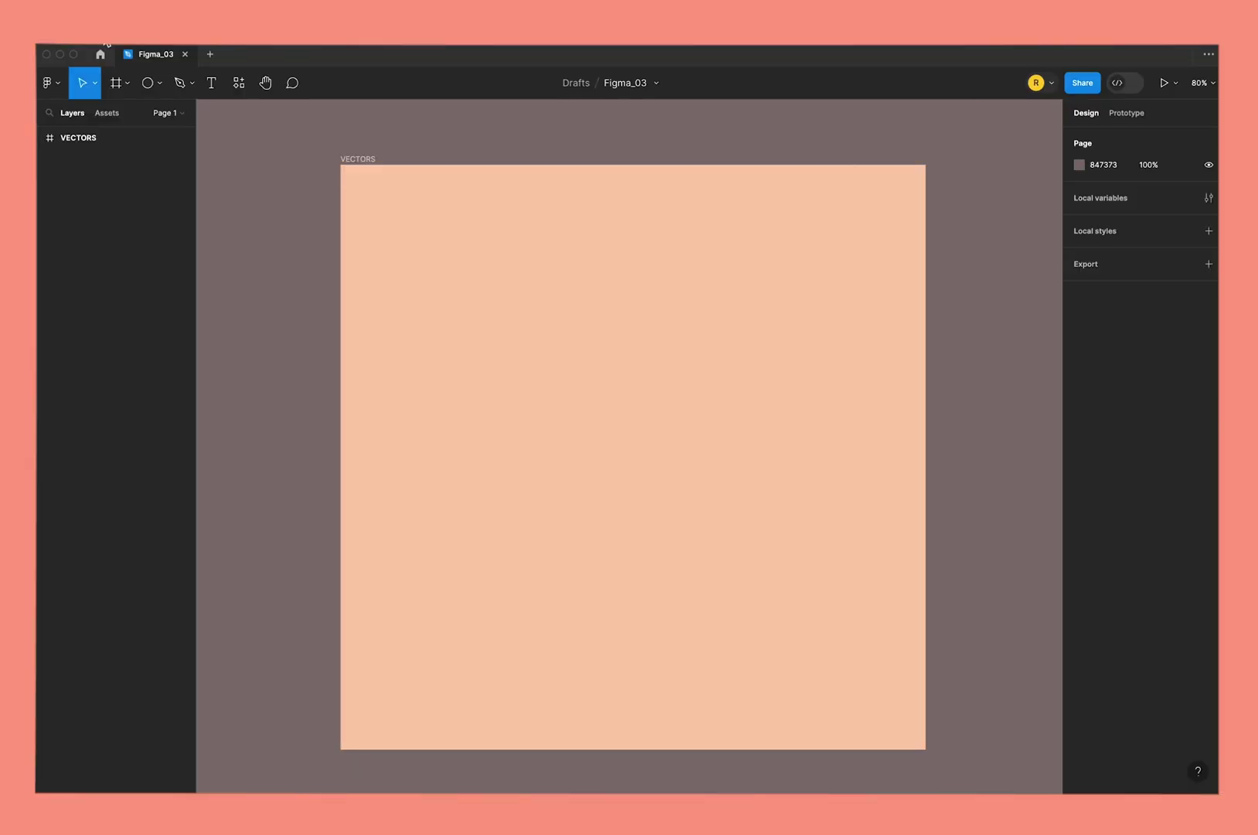
- Draw a closed seven-point, straight-edged outline with one vertical edge across the VECTORS frame
click(180, 85)
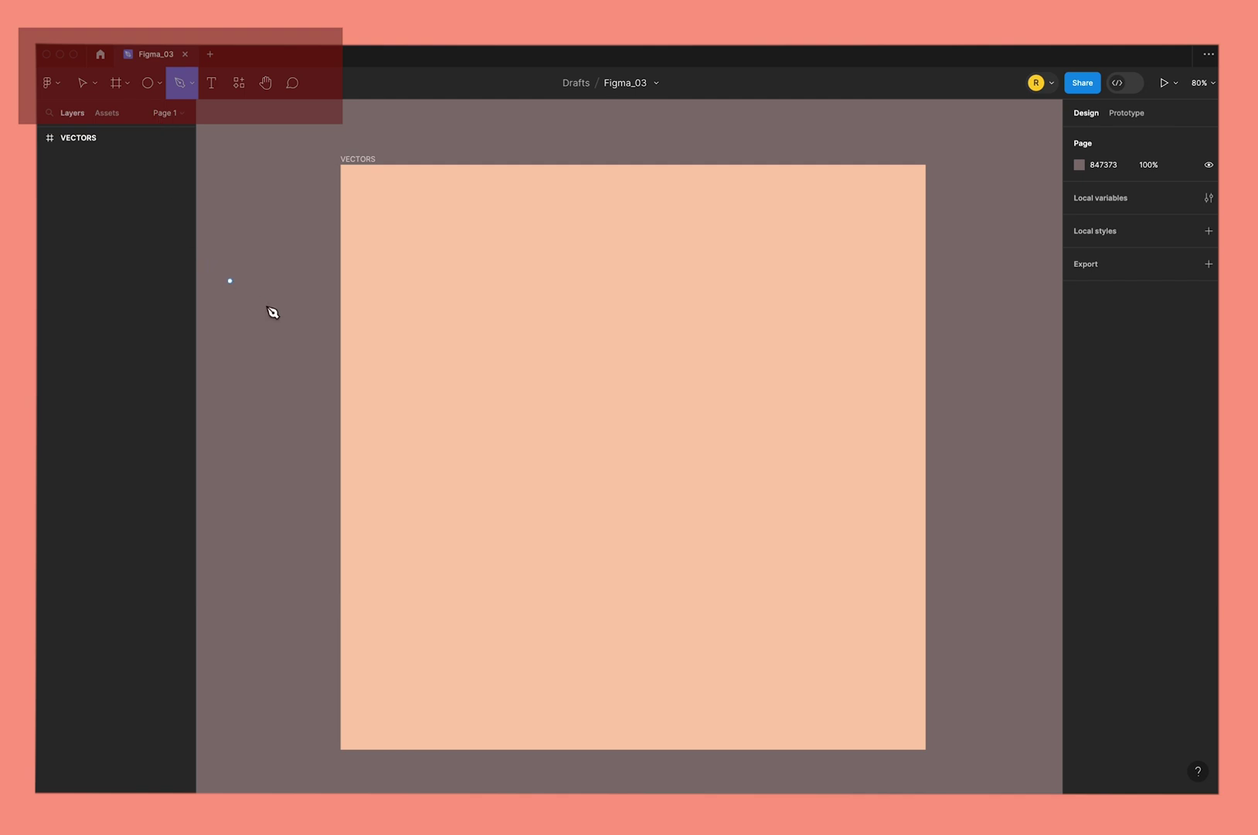
click(418, 302)
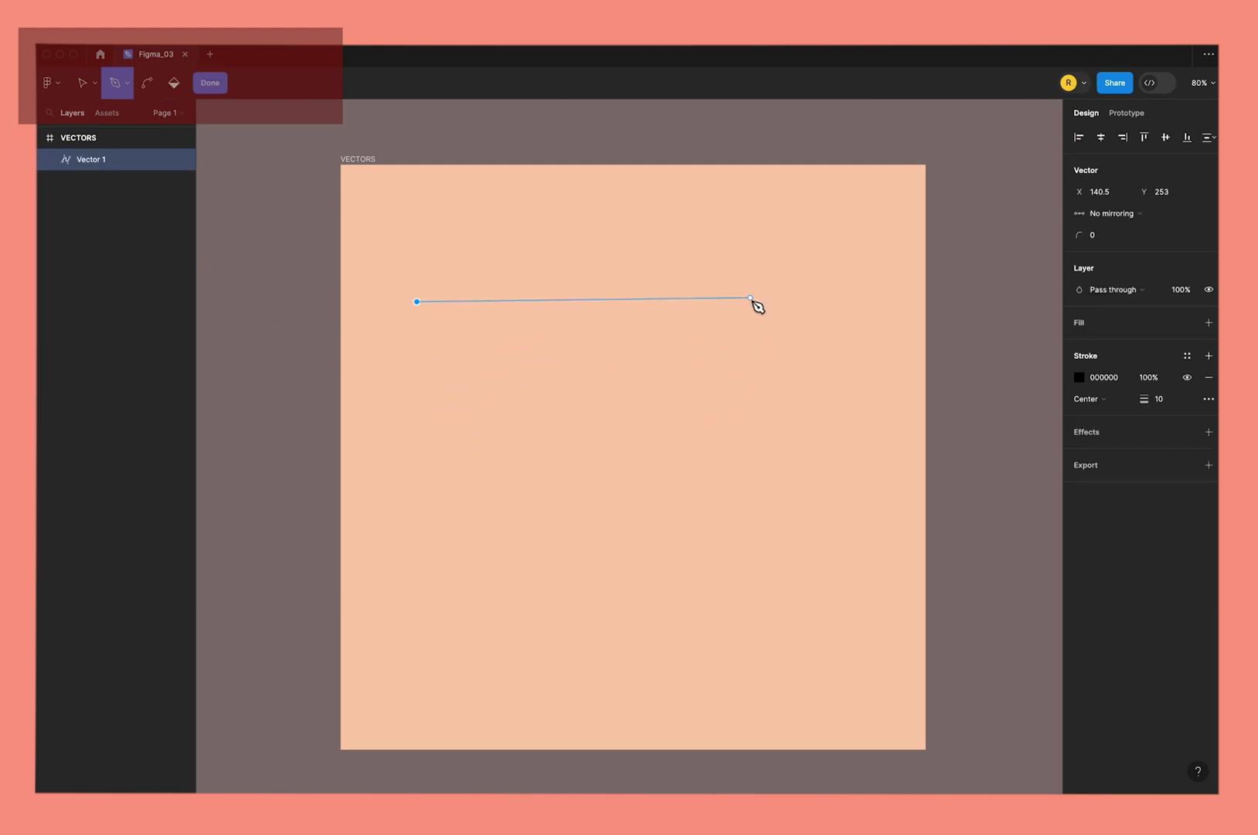
click(756, 247)
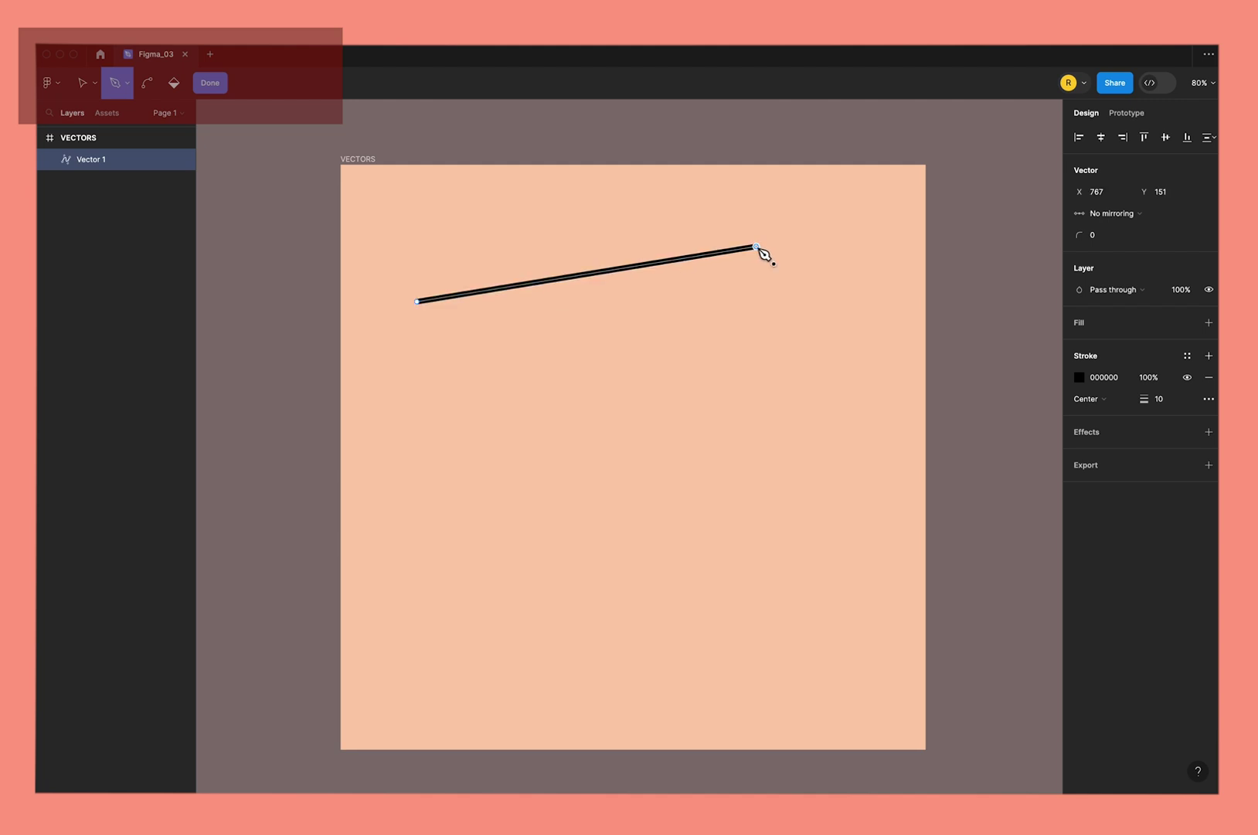
click(819, 379)
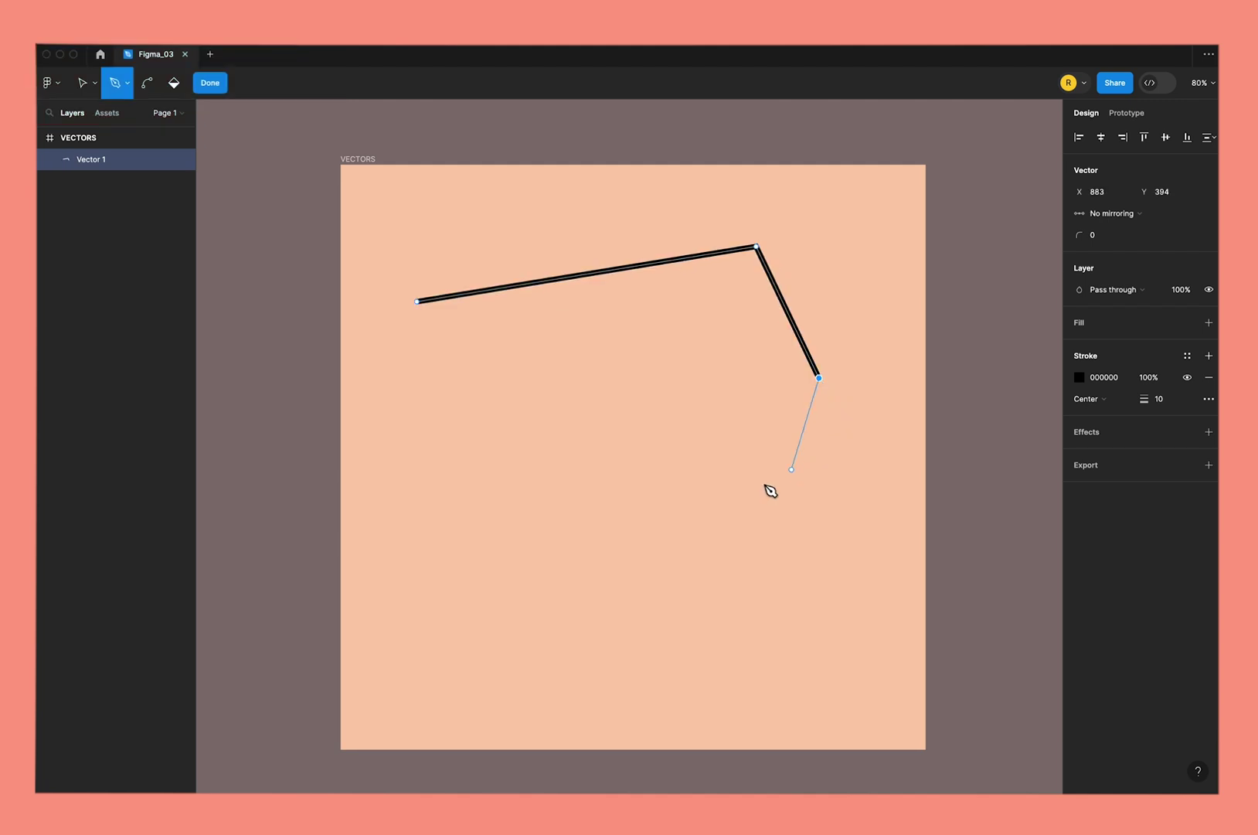
click(539, 325)
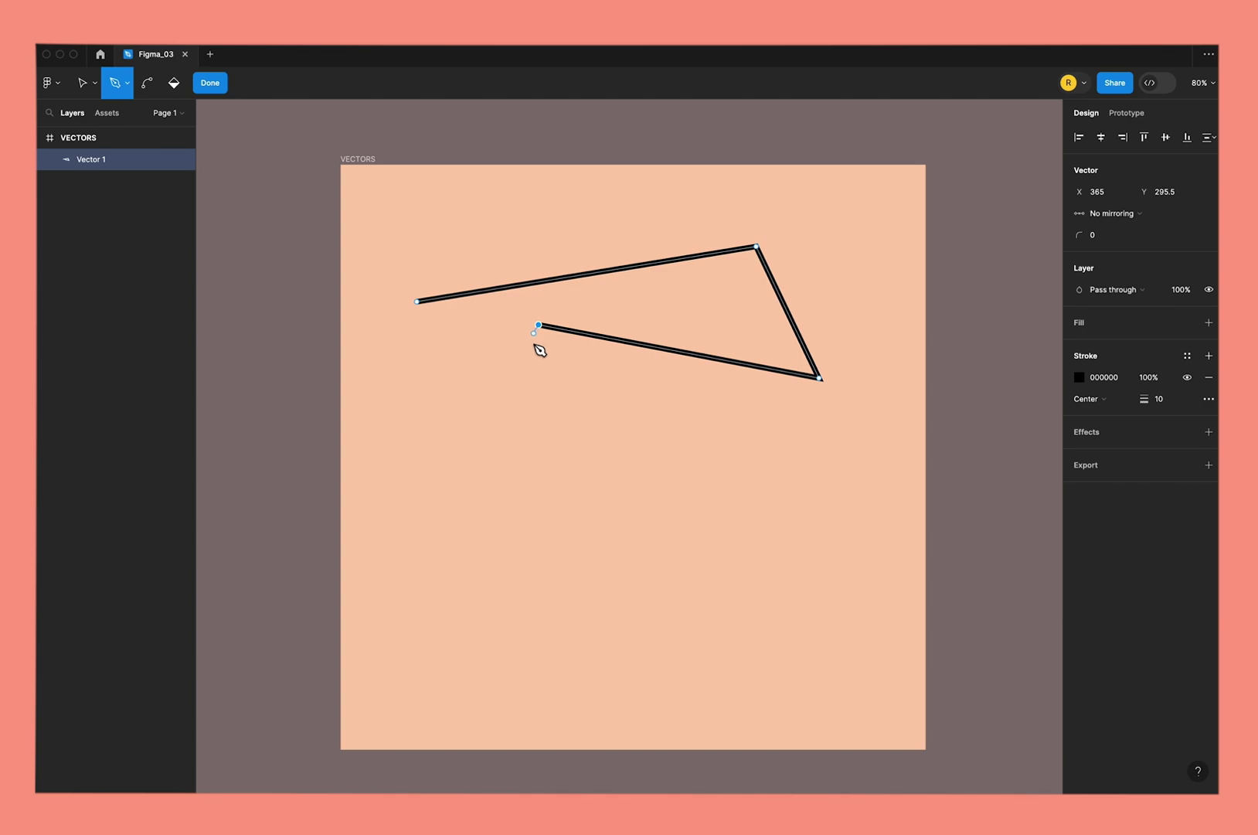
key(shift)
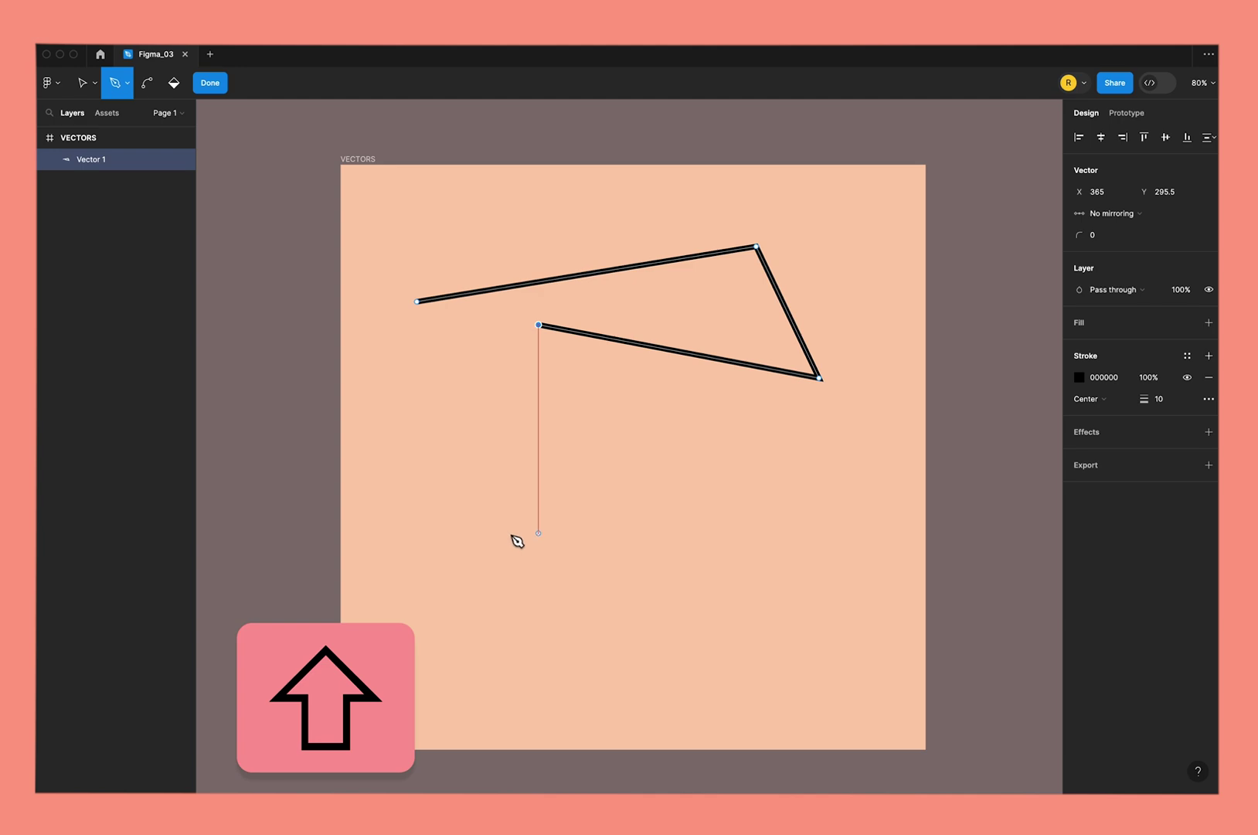
click(517, 541)
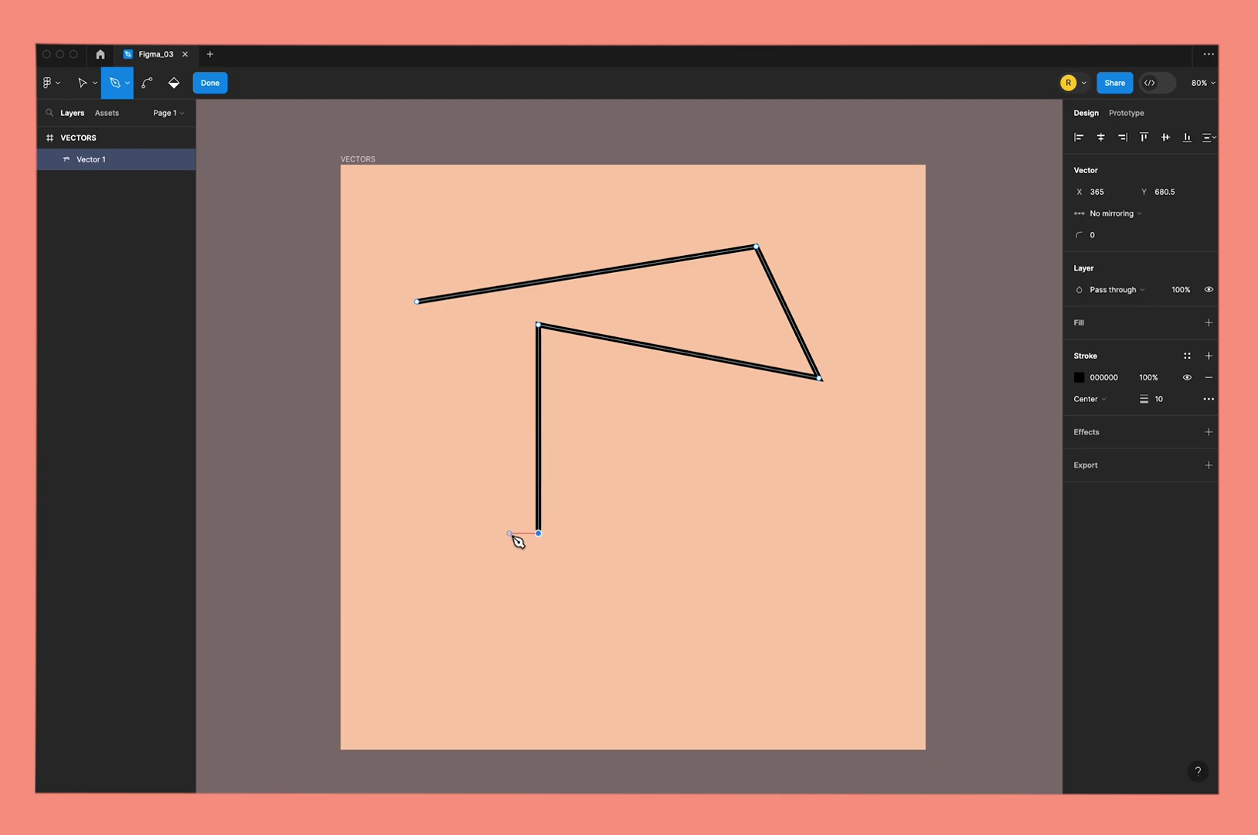
click(833, 533)
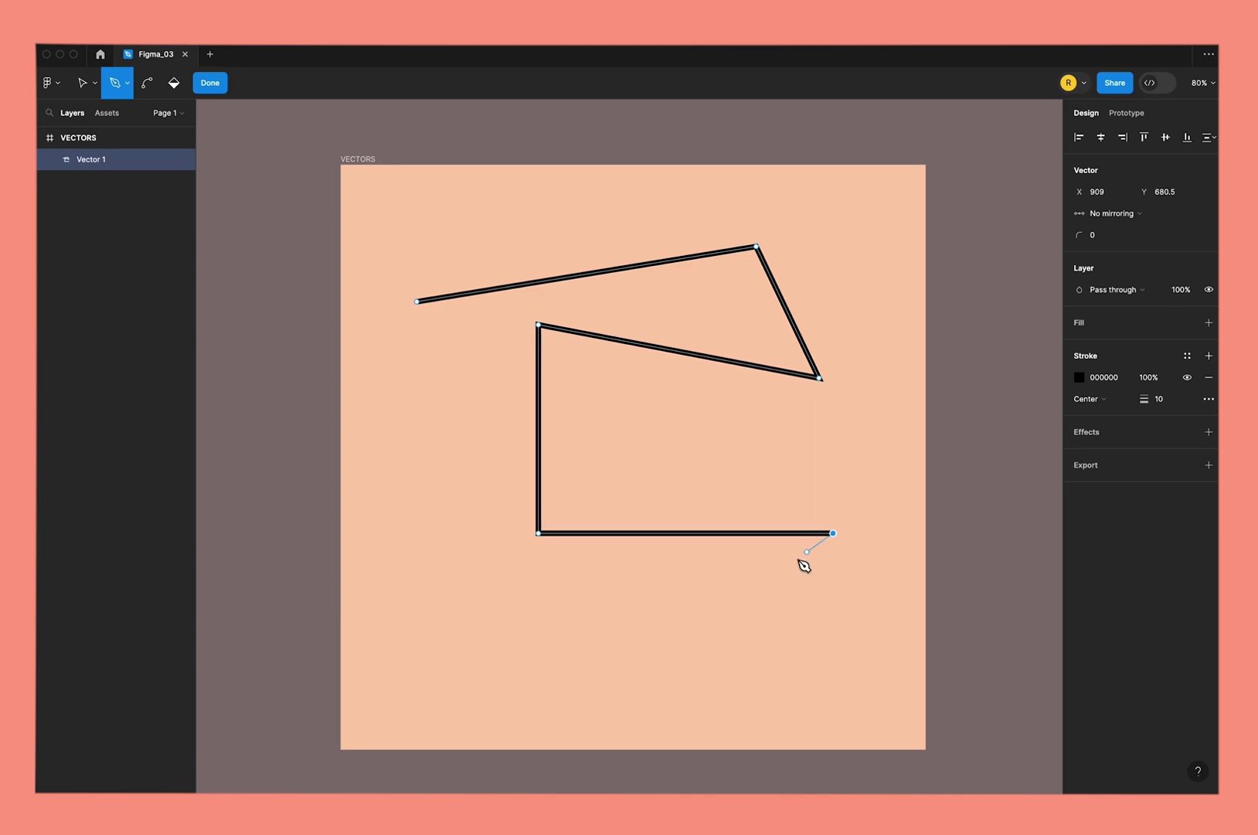
click(477, 706)
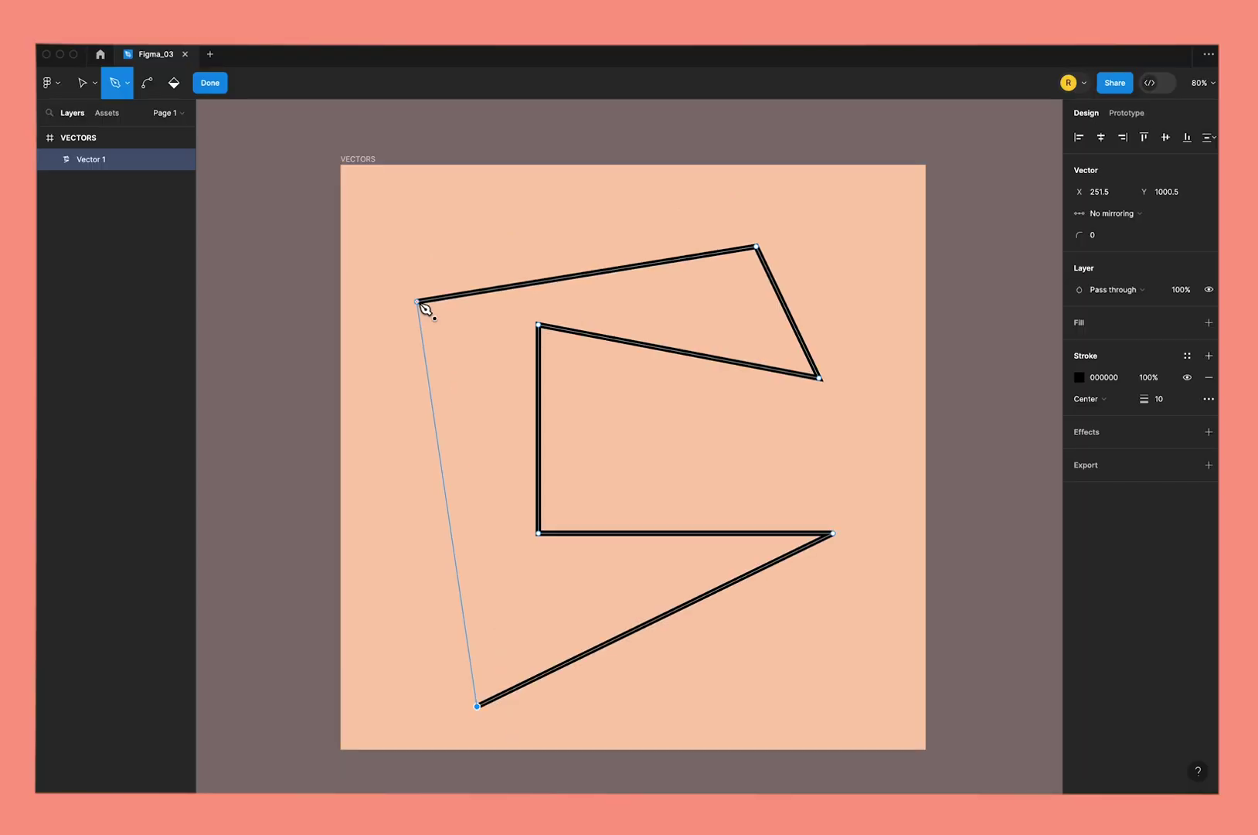
click(417, 302)
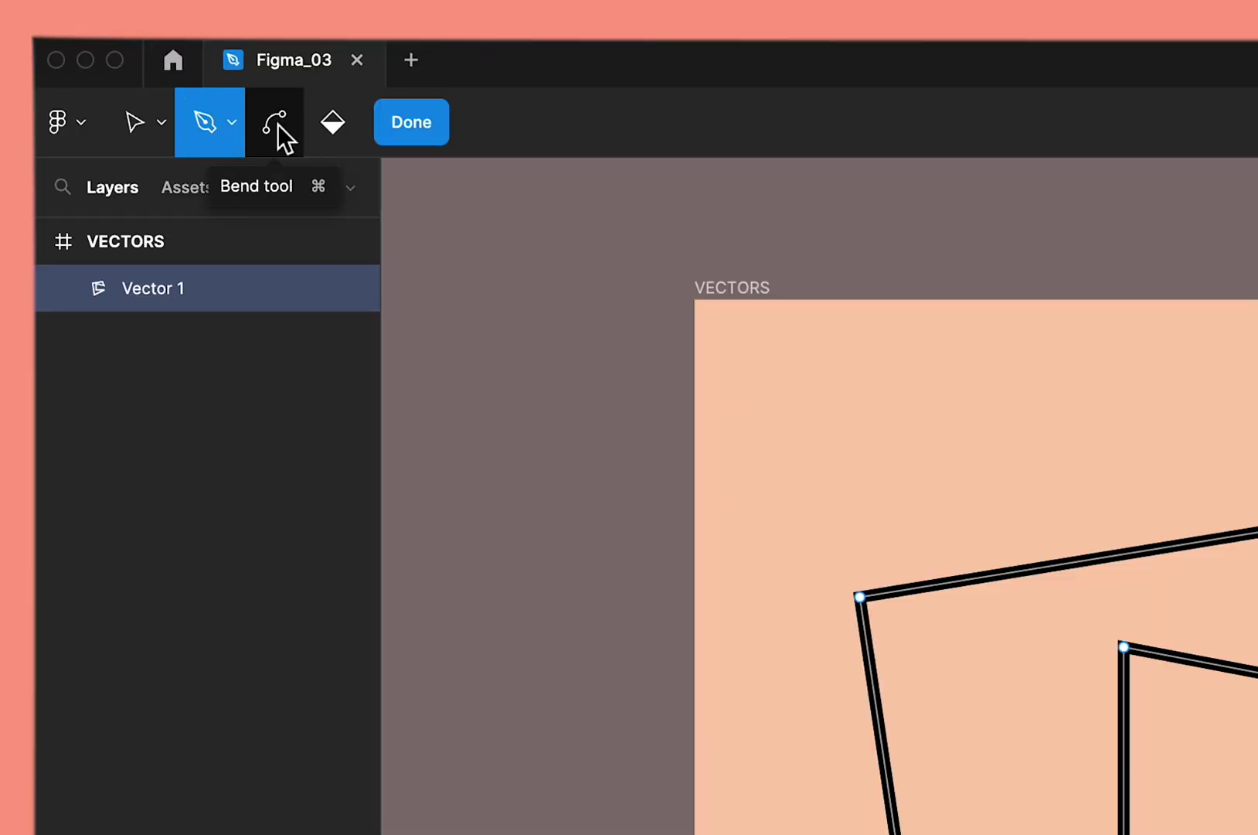
- Bend the top-left corners, right inner point and inner bottom edge into smooth hooked curves
click(149, 84)
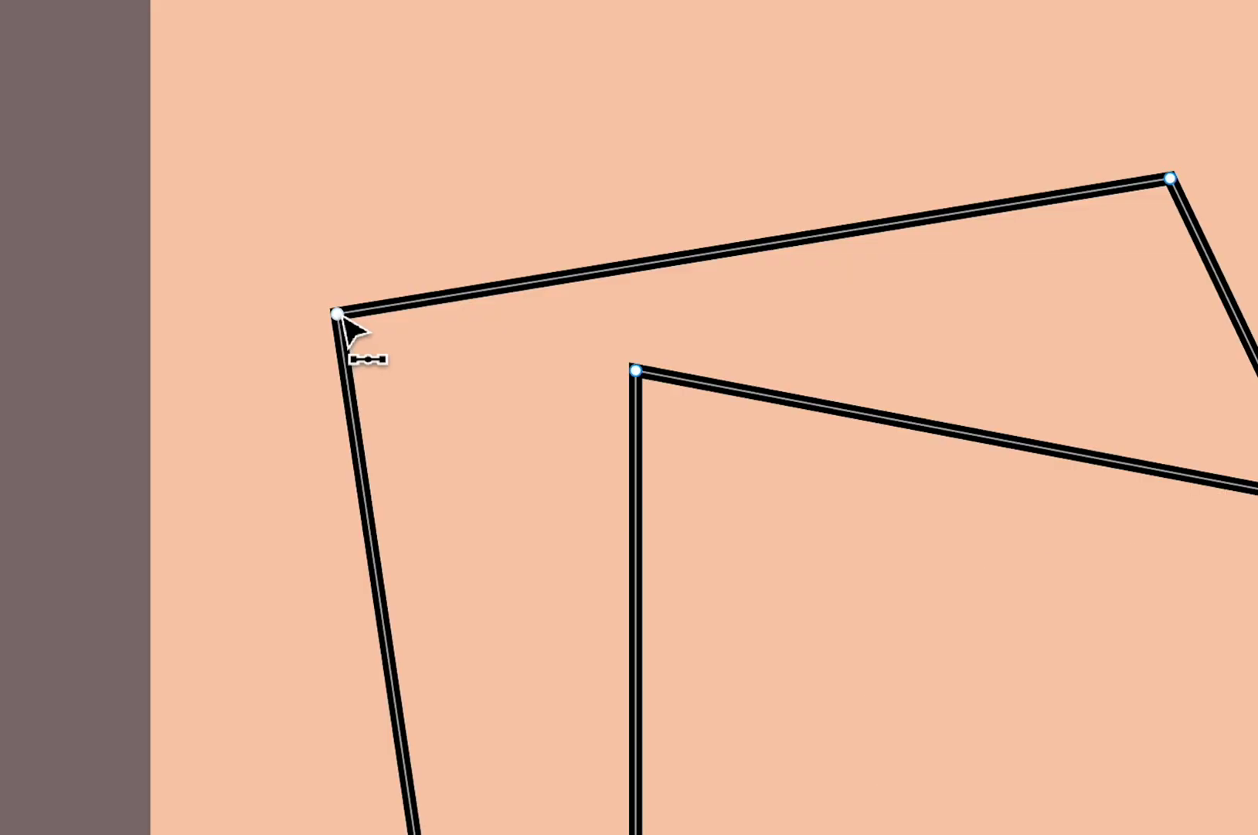
mouse_move(354, 321)
mouse_down()
mouse_move(530, 168)
mouse_move(581, 87)
mouse_move(444, 37)
mouse_up()
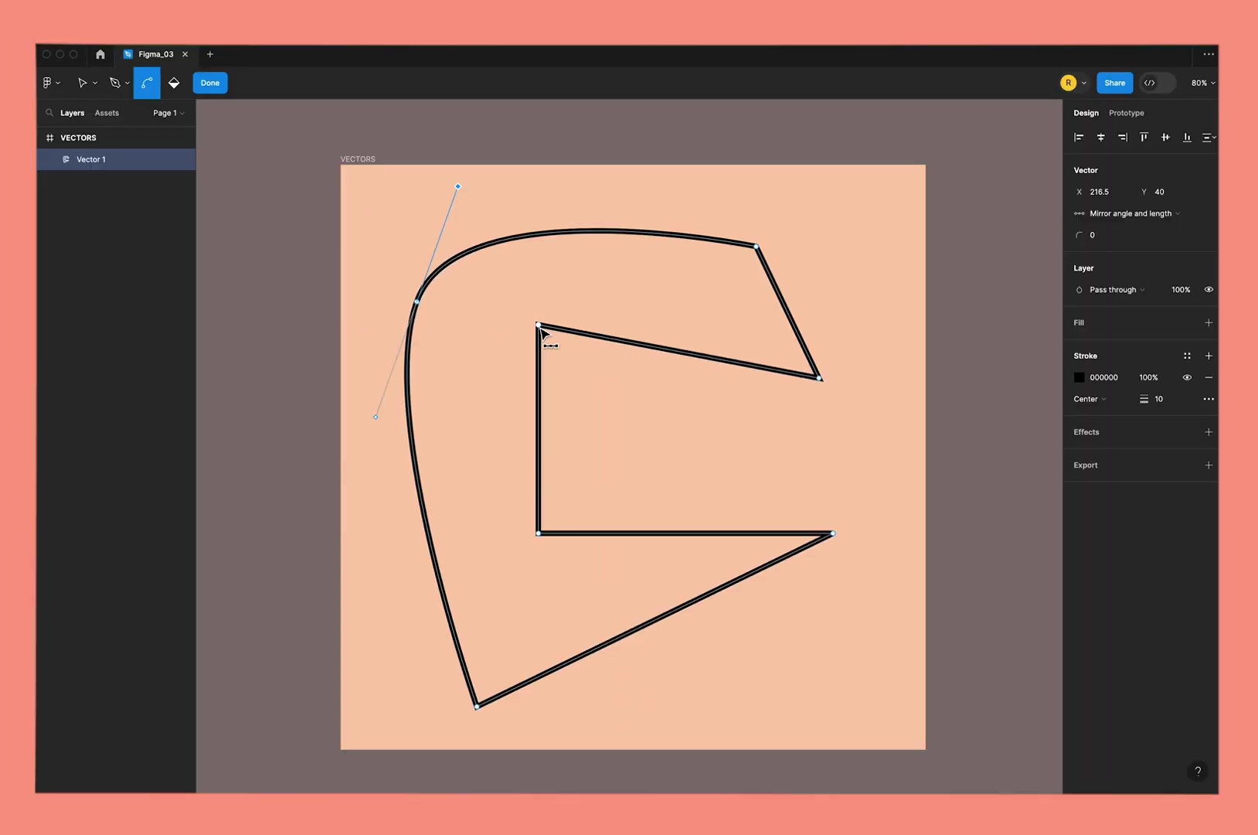
drag(539, 324, 625, 265)
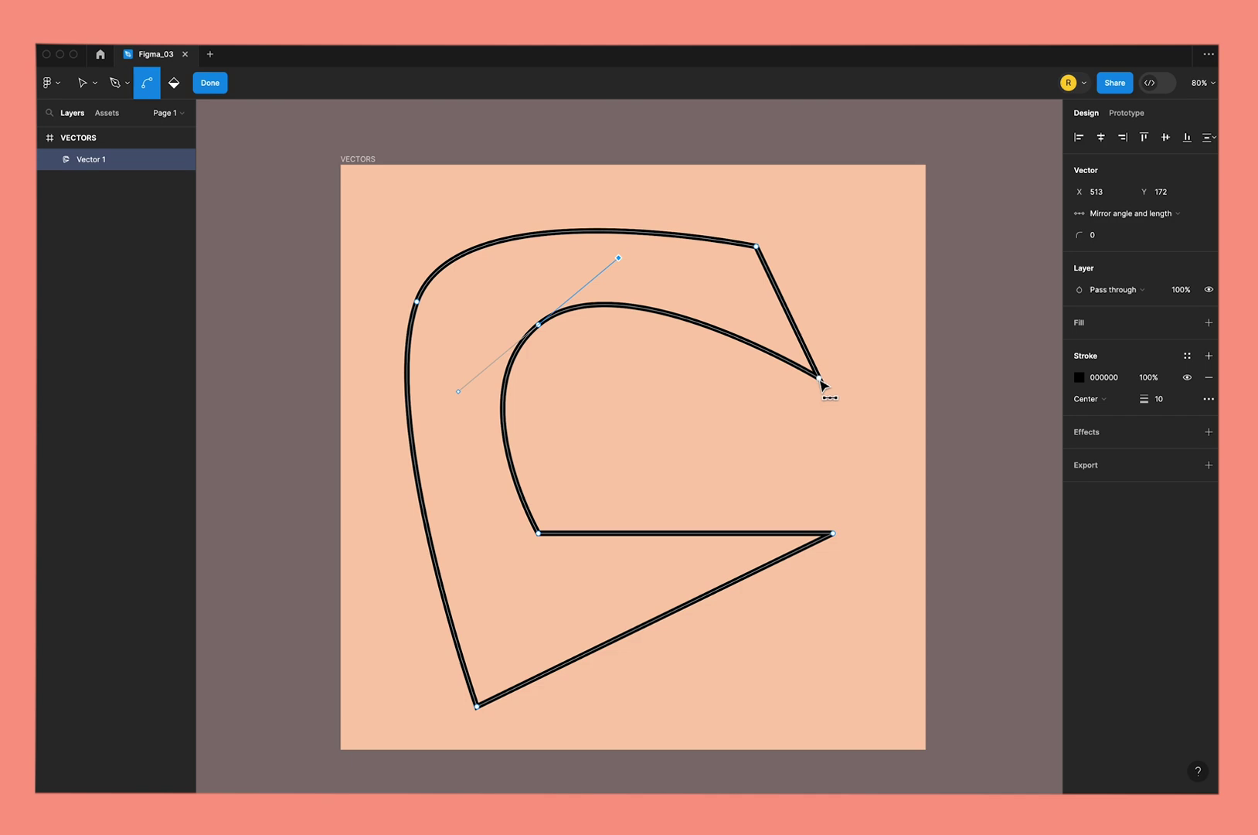
drag(820, 379, 891, 345)
click(758, 247)
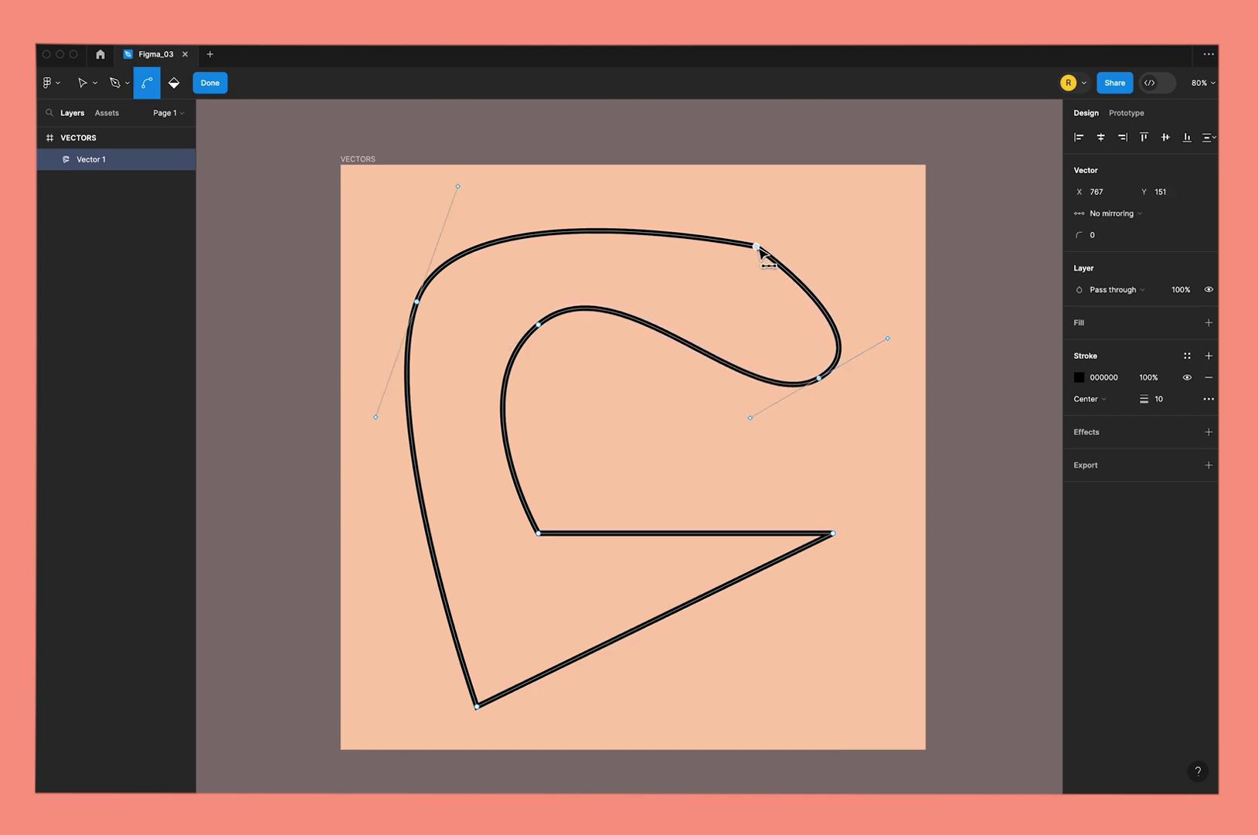
click(820, 379)
drag(820, 379, 891, 332)
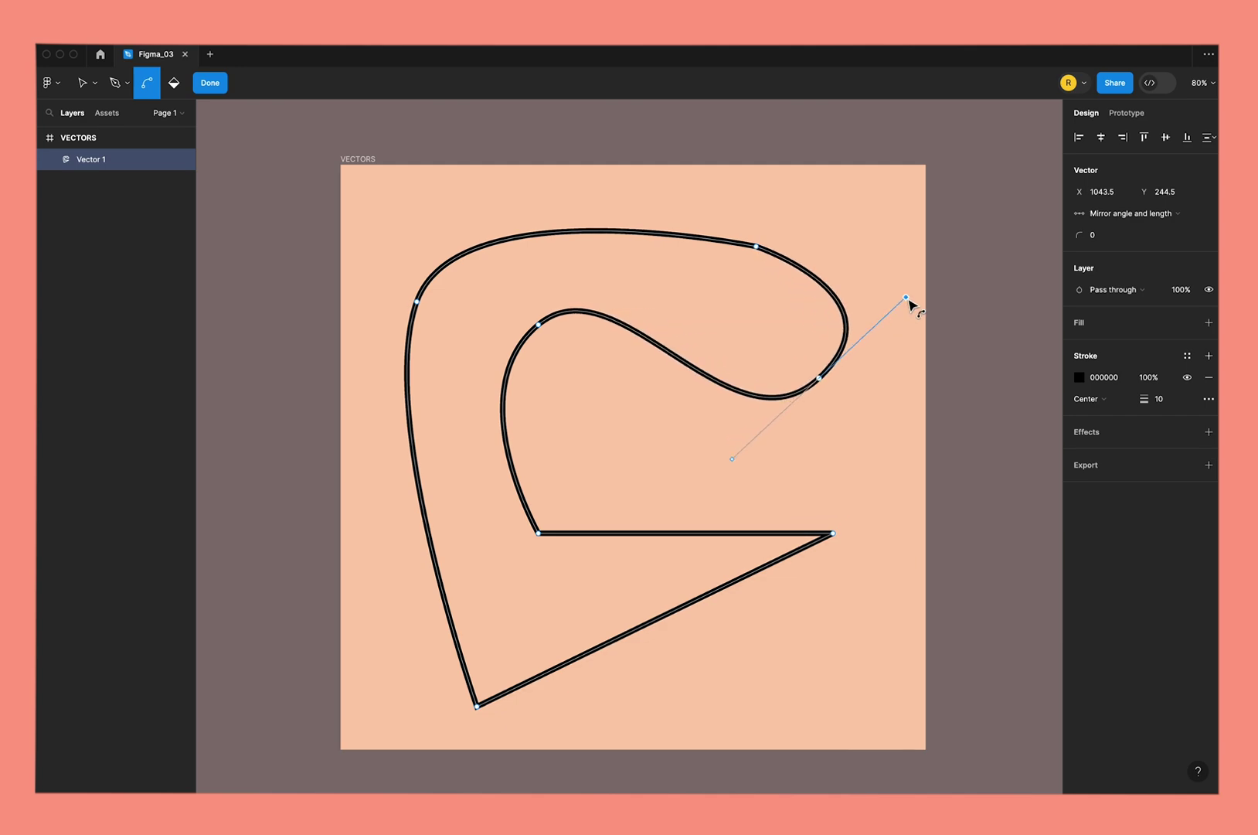
drag(890, 332, 887, 298)
mouse_move(538, 533)
mouse_down()
mouse_move(594, 597)
mouse_move(604, 591)
mouse_up()
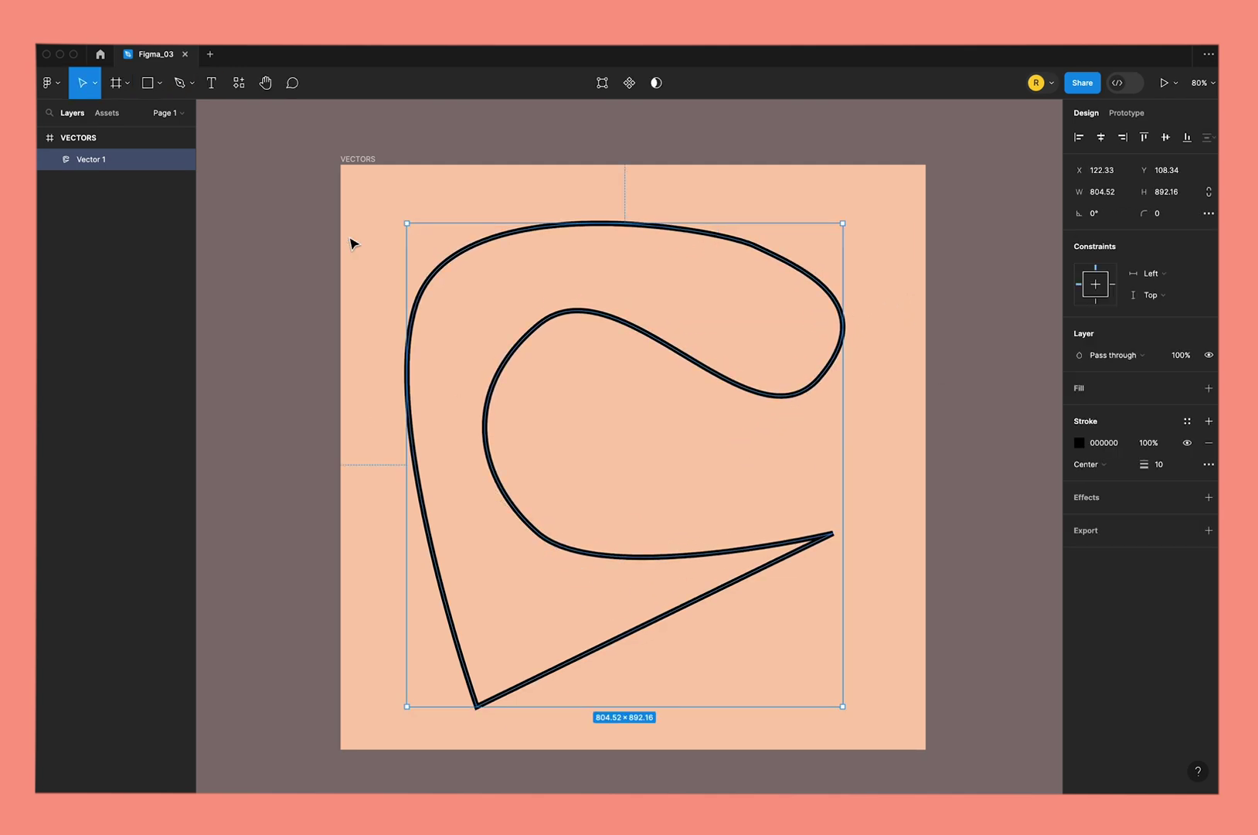
- Reposition the outline's top point and inner curve points
drag(726, 212, 690, 225)
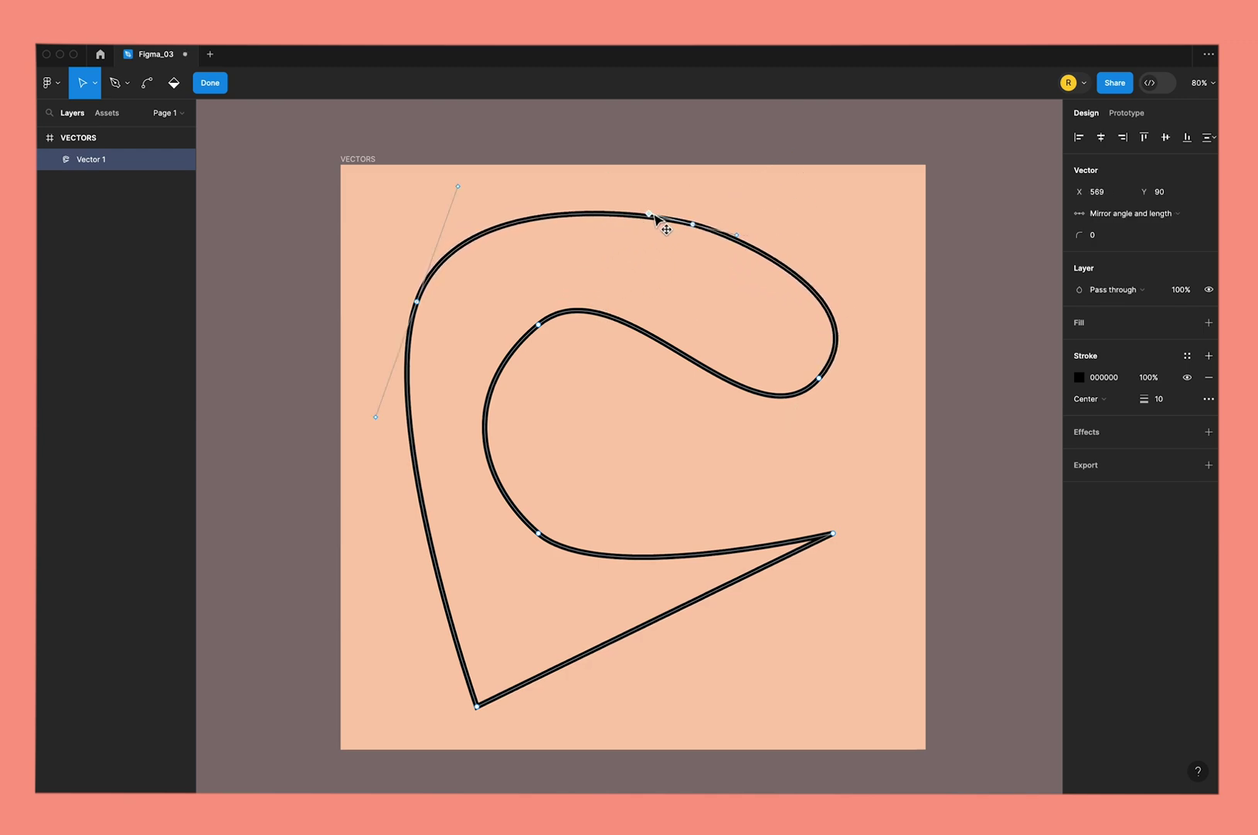
mouse_move(539, 324)
mouse_down()
mouse_move(605, 385)
mouse_move(581, 550)
mouse_move(600, 499)
mouse_up()
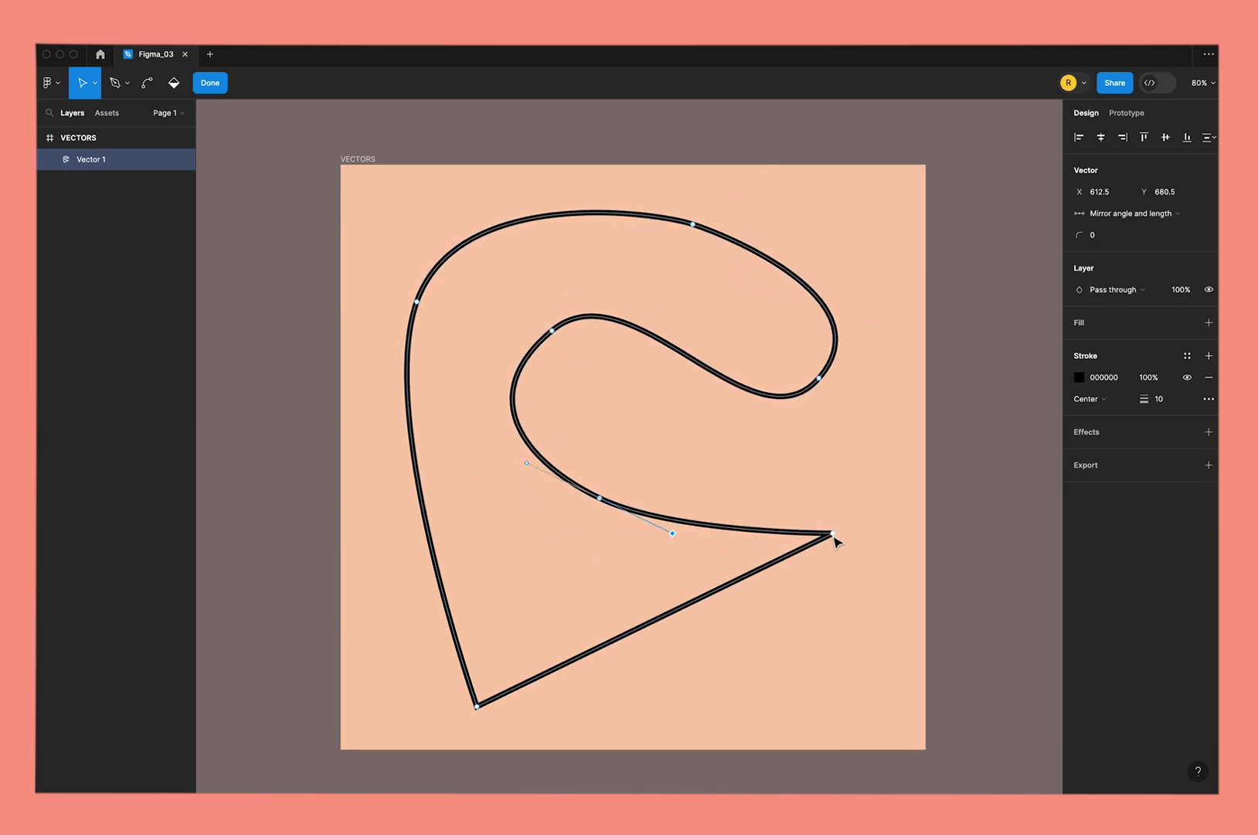
mouse_move(834, 534)
mouse_down()
mouse_move(867, 702)
mouse_move(742, 680)
mouse_move(764, 621)
mouse_up()
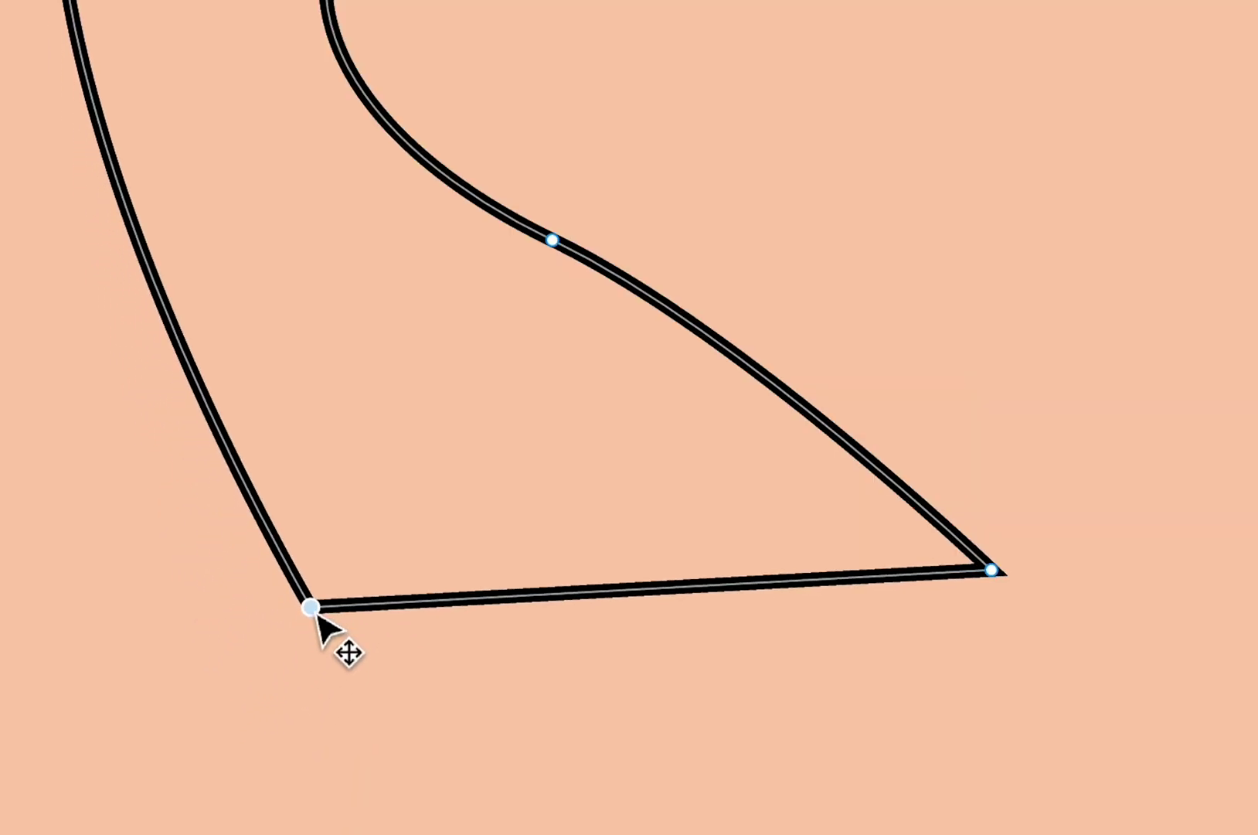
click(207, 671)
- Add notch points along the bottom edge, then delete the whole outline
key(p)
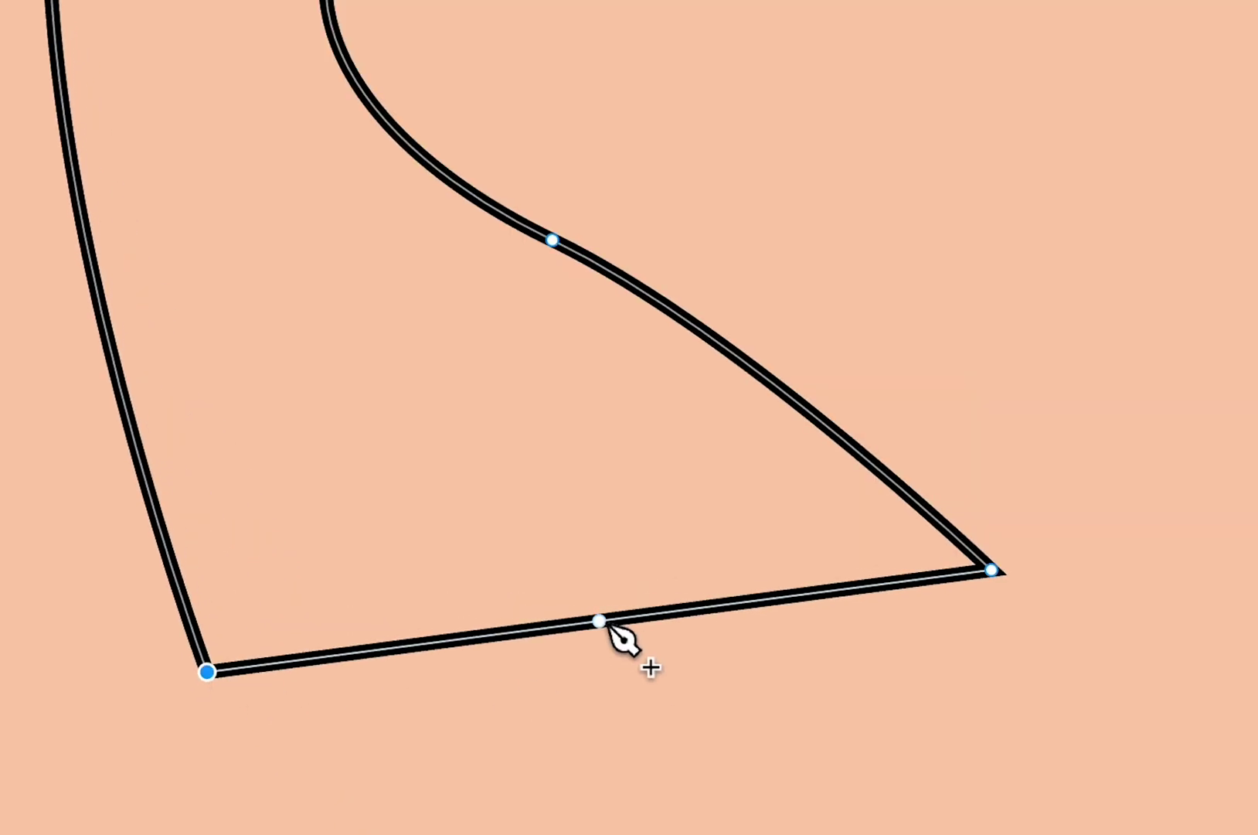
click(600, 621)
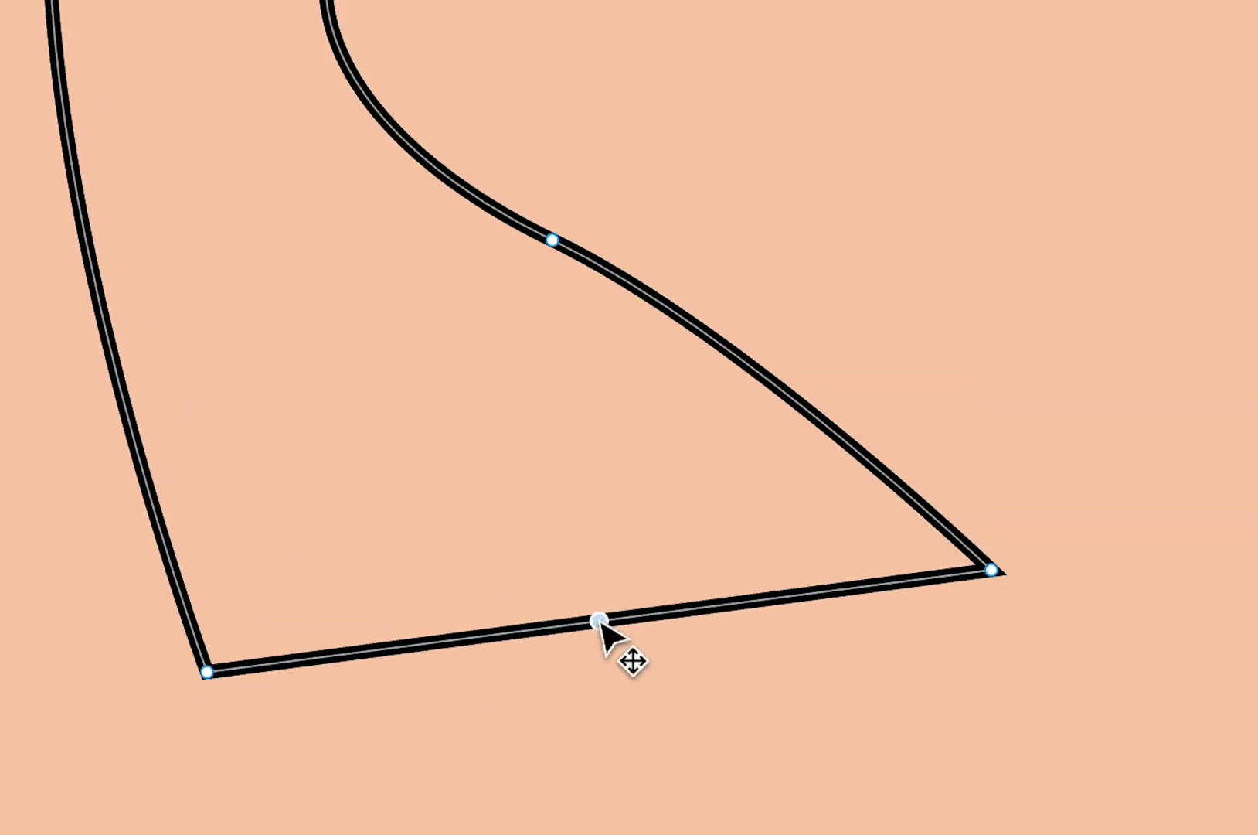
mouse_move(600, 621)
mouse_down()
mouse_move(649, 794)
mouse_move(504, 392)
mouse_up()
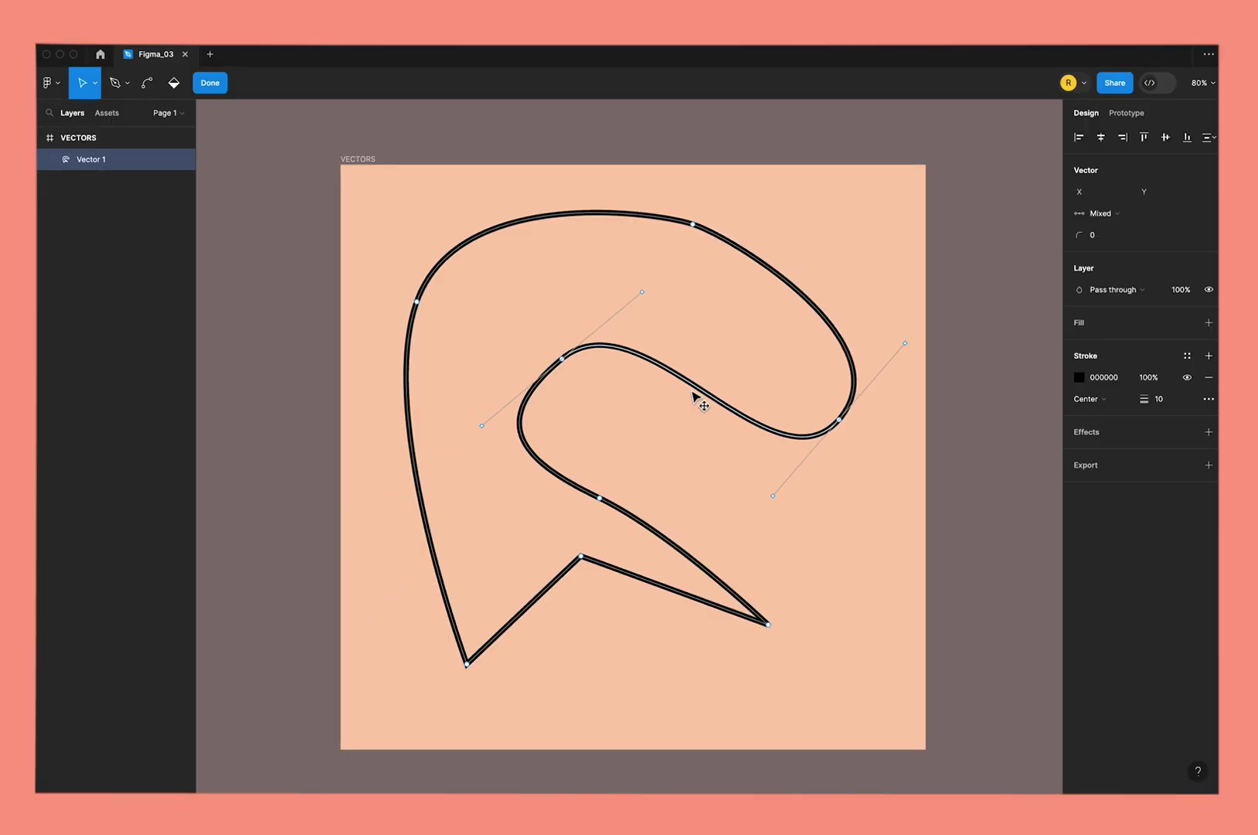
drag(702, 364, 677, 391)
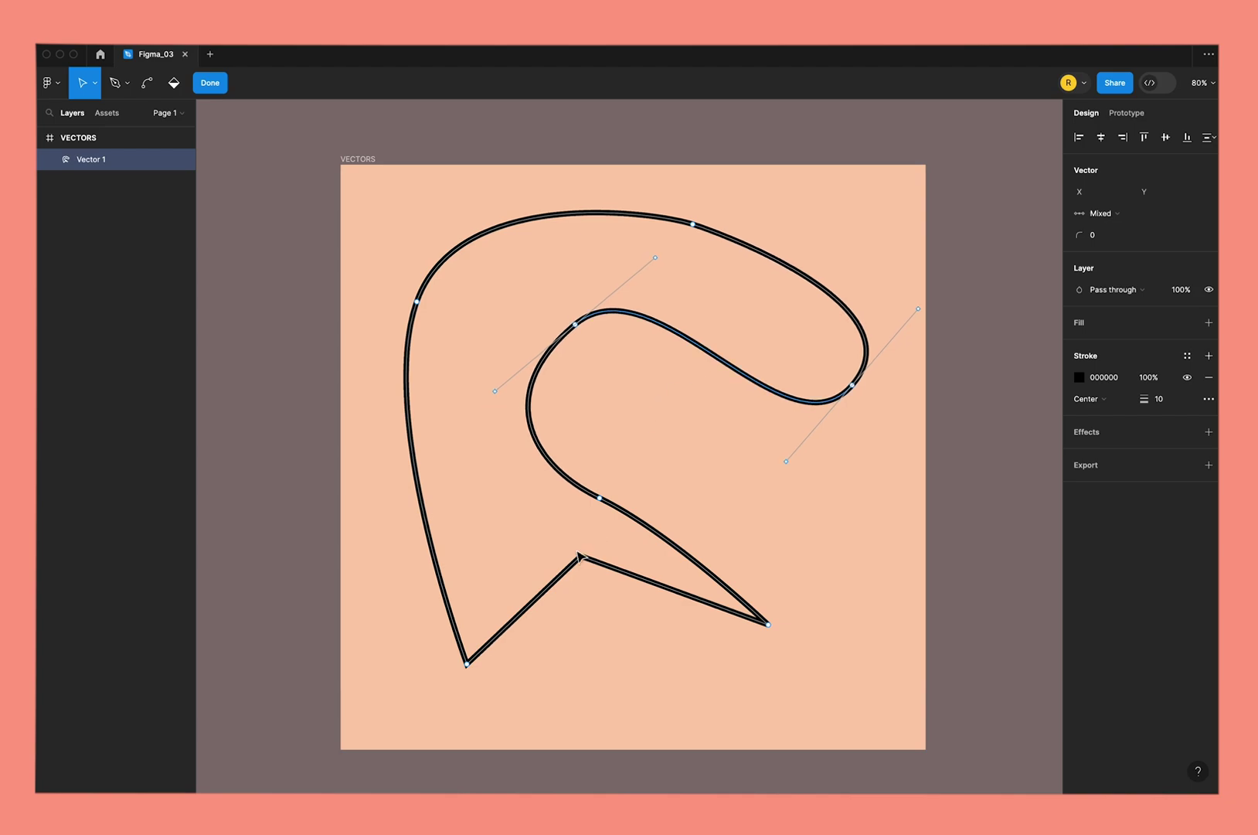
drag(580, 555, 600, 572)
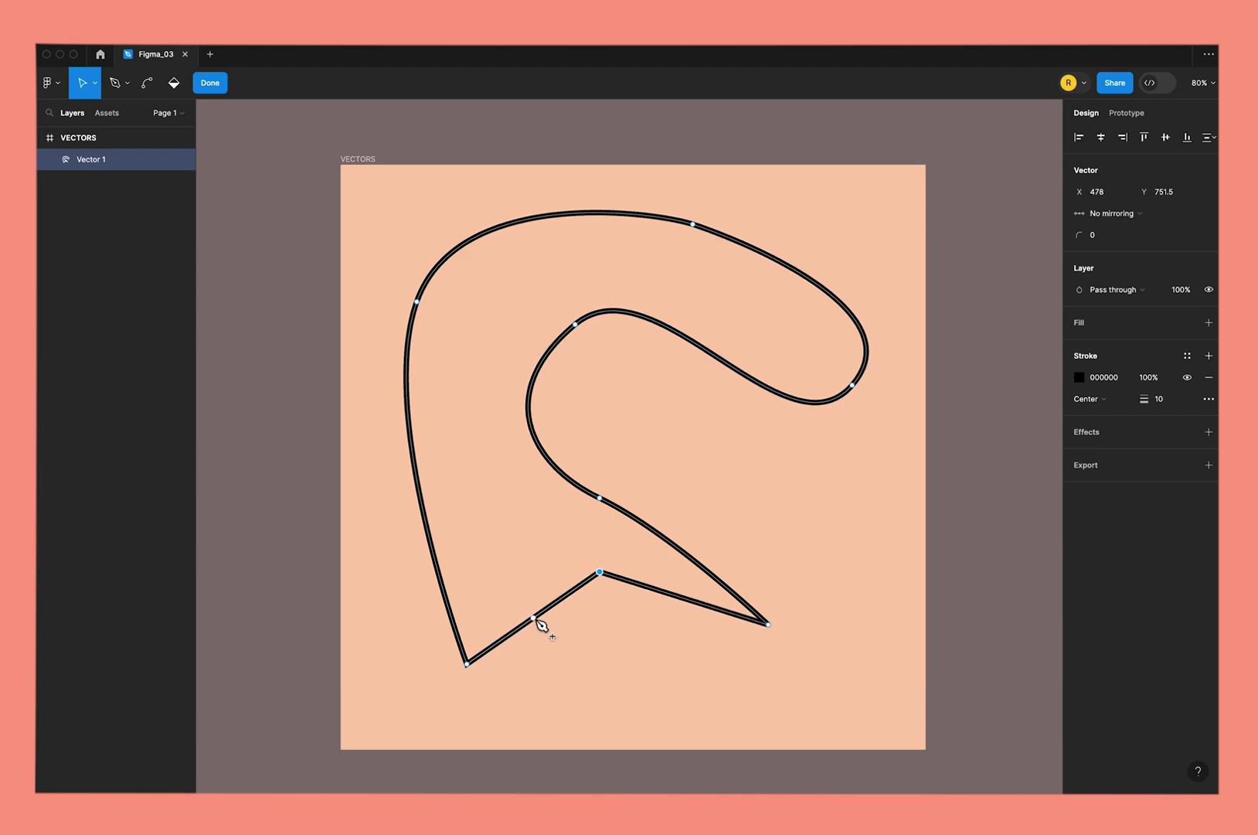
drag(535, 619, 507, 531)
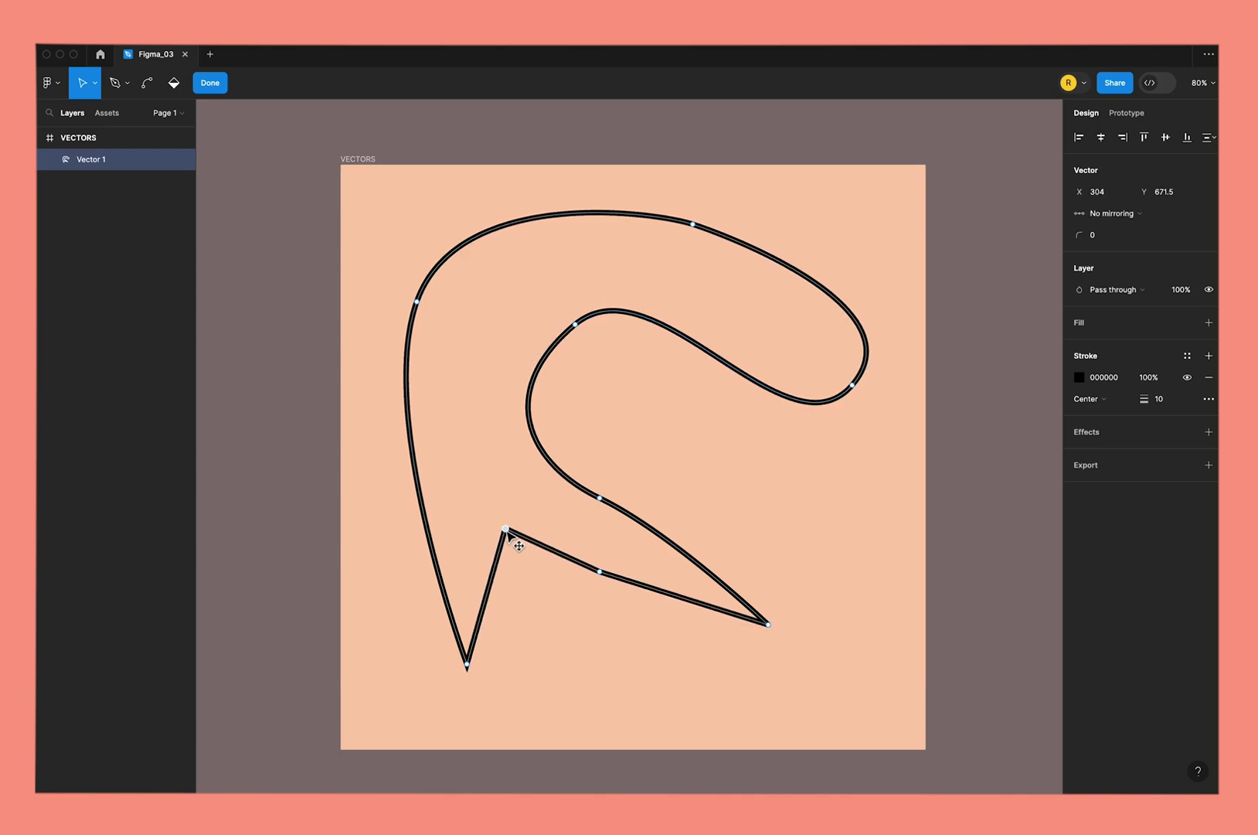
key(Escape)
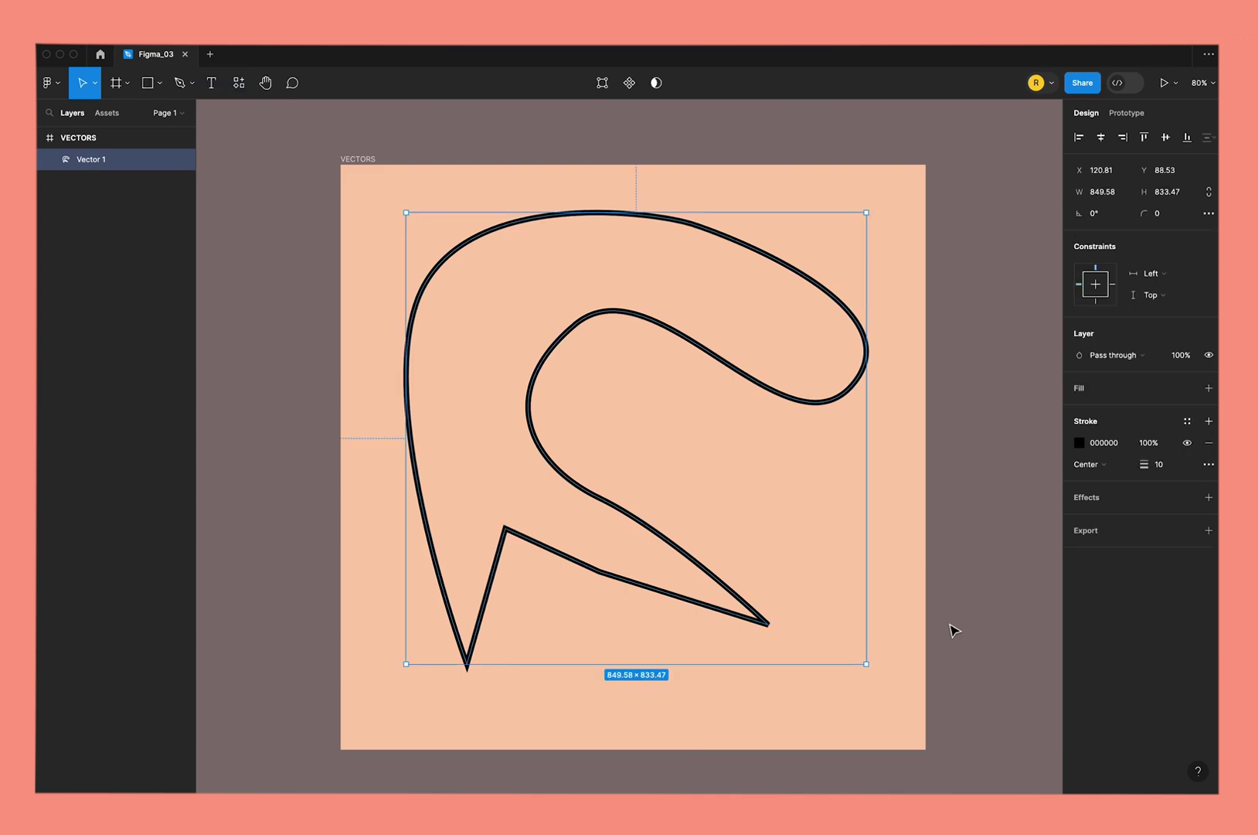
key(Delete)
- Draw a new Vector 1 of five straight spokes from one central point, 702.5 × 712.5
key(p)
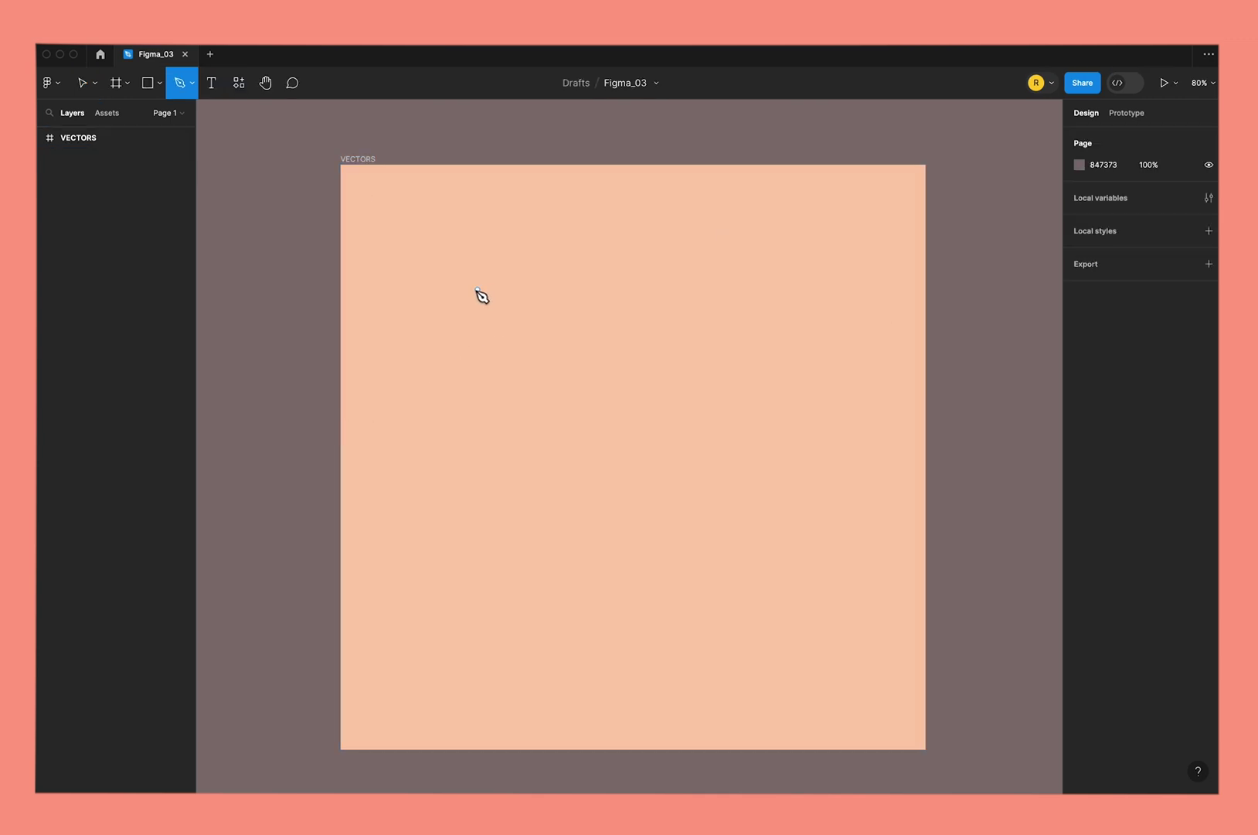
click(459, 282)
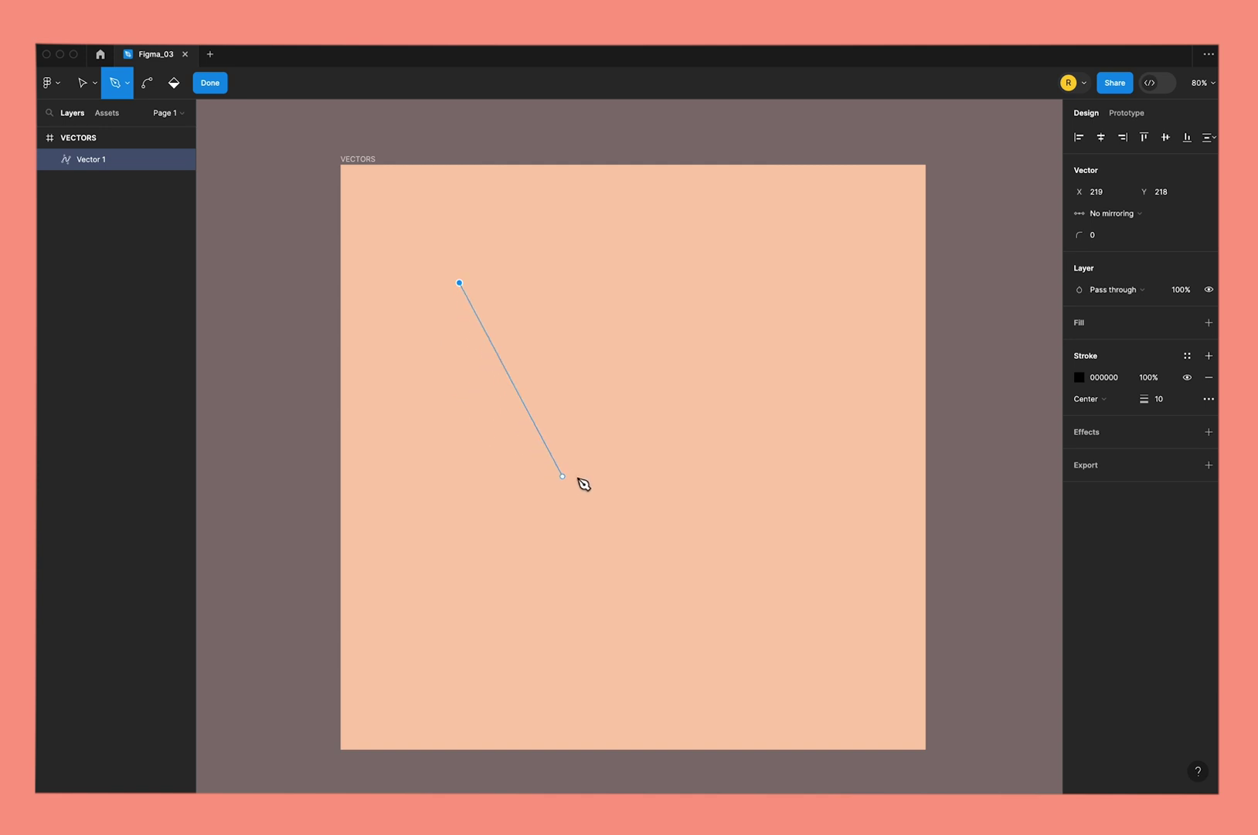
click(614, 407)
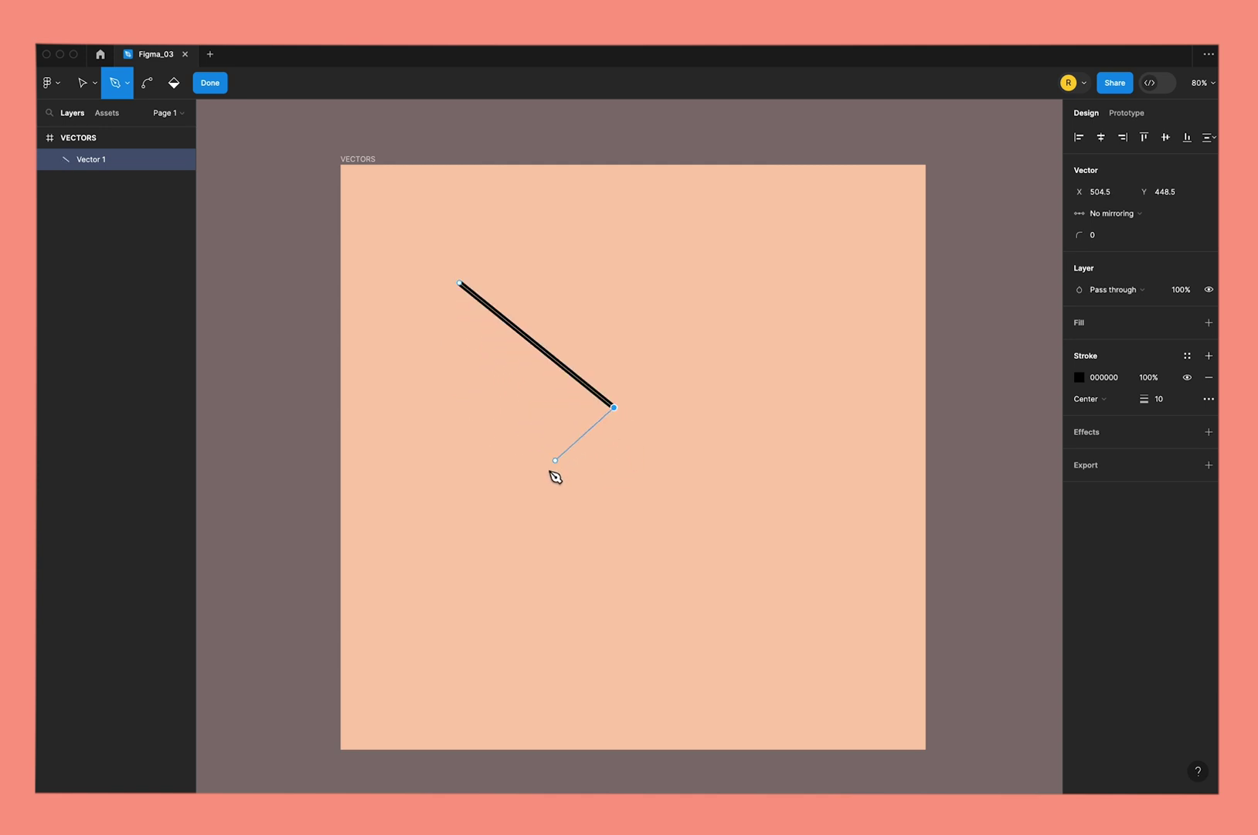
click(466, 546)
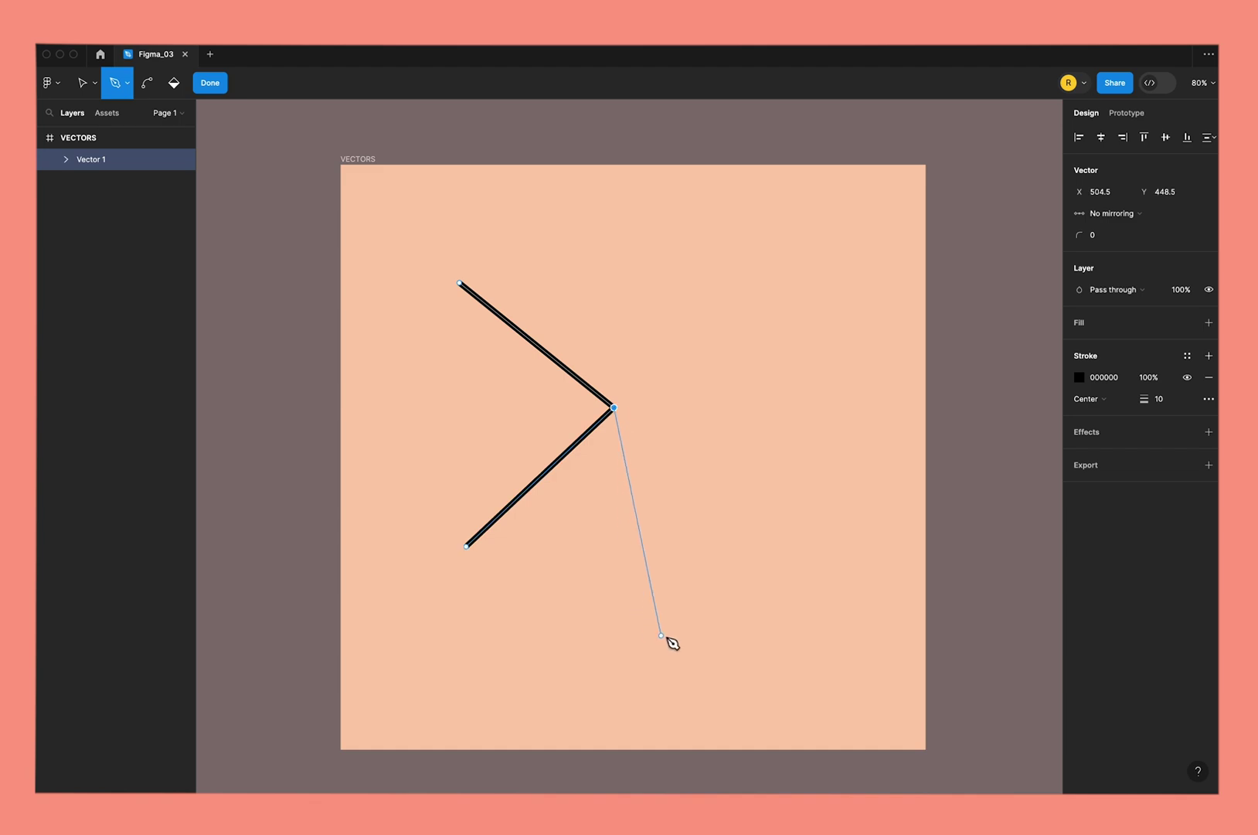
click(694, 632)
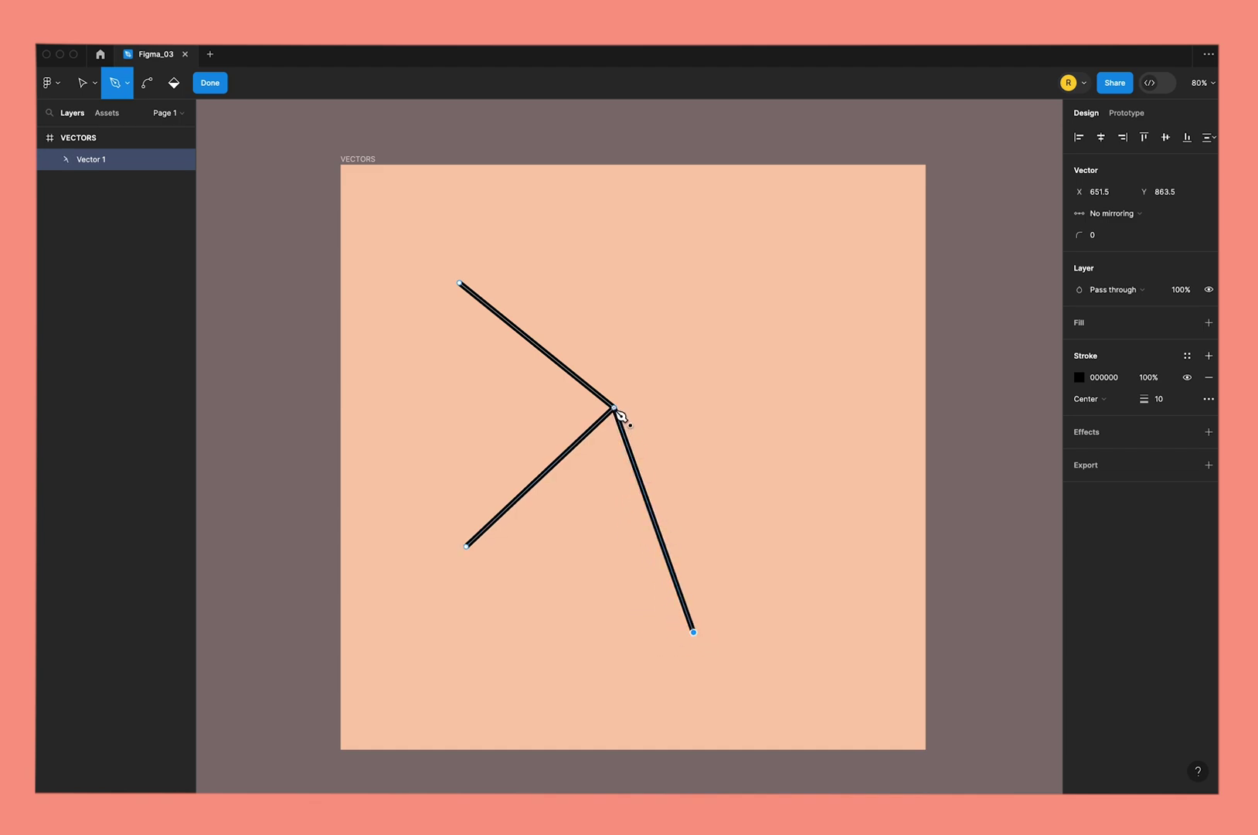
click(840, 457)
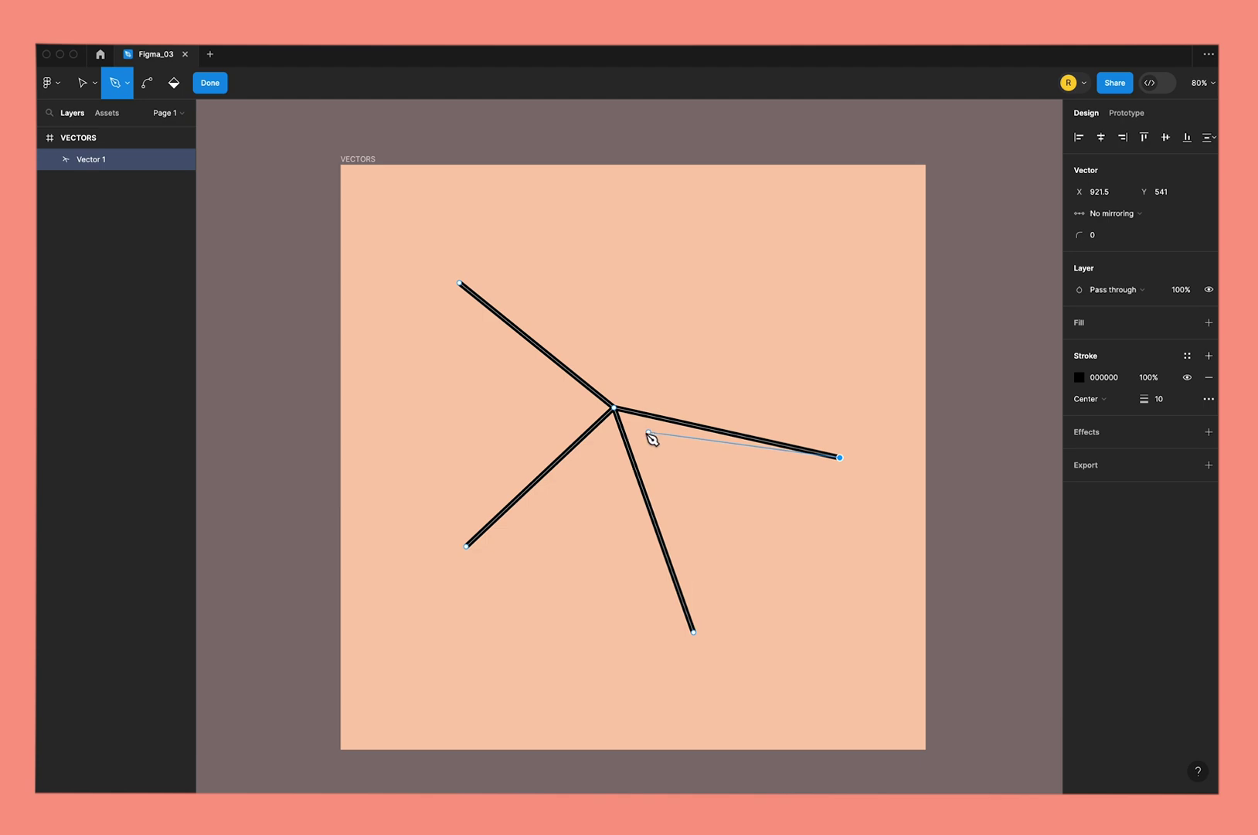
click(623, 409)
click(749, 247)
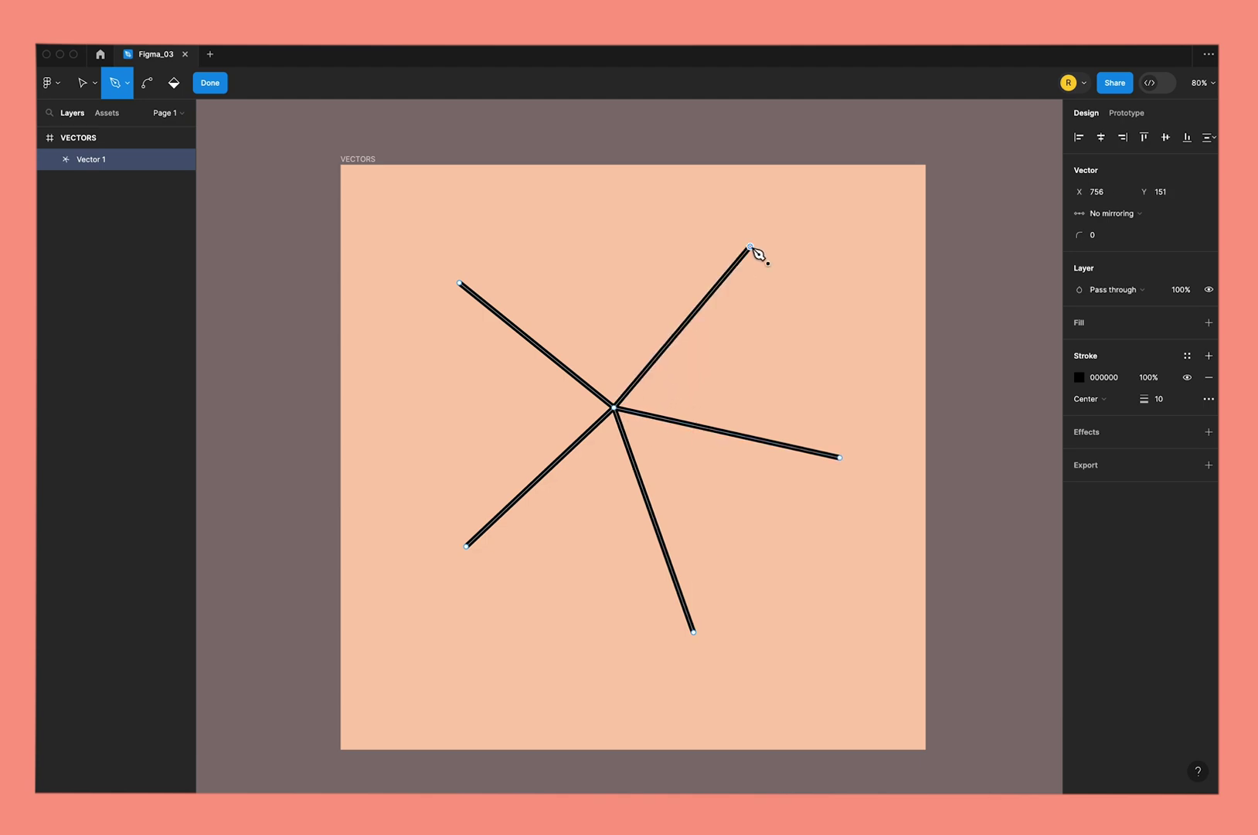
key(Escape)
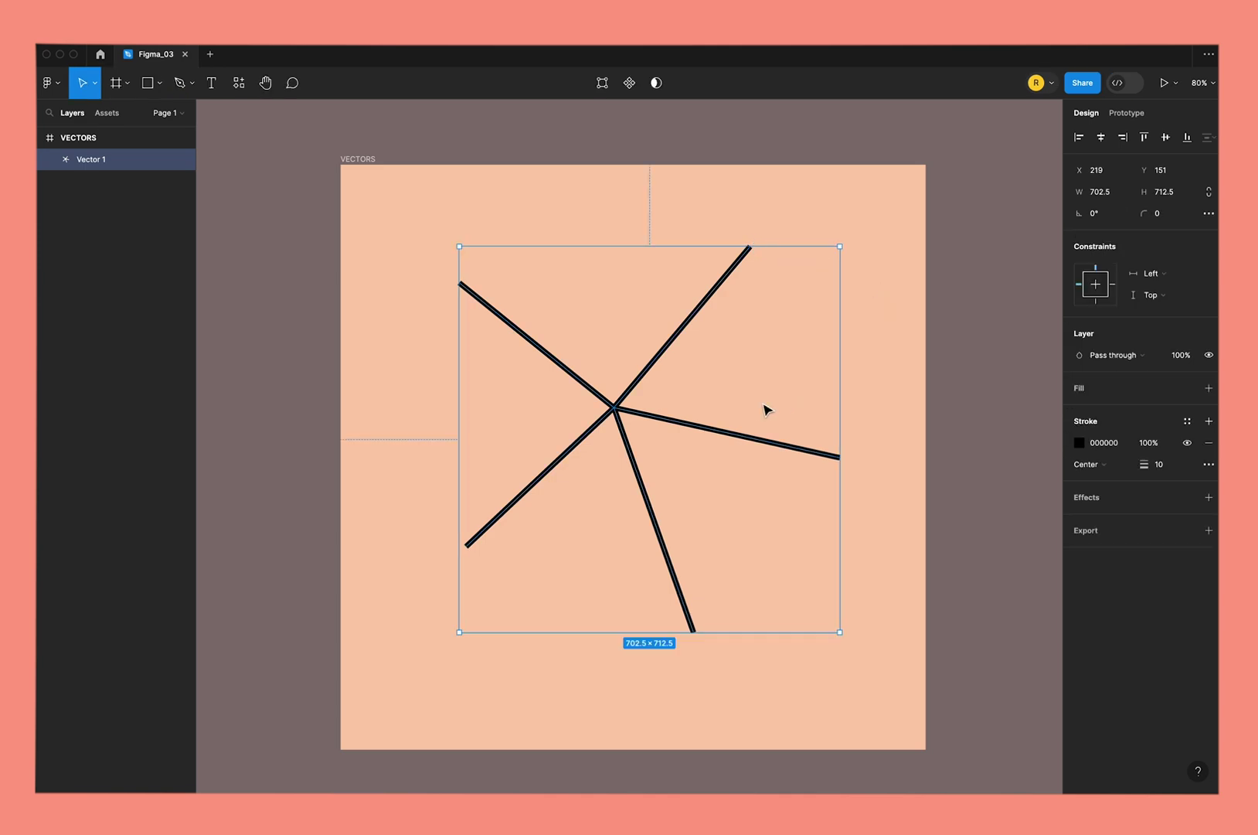
- Move the spokes' hub up-left and bend the right spoke into an S-curve at a new point
key(Return)
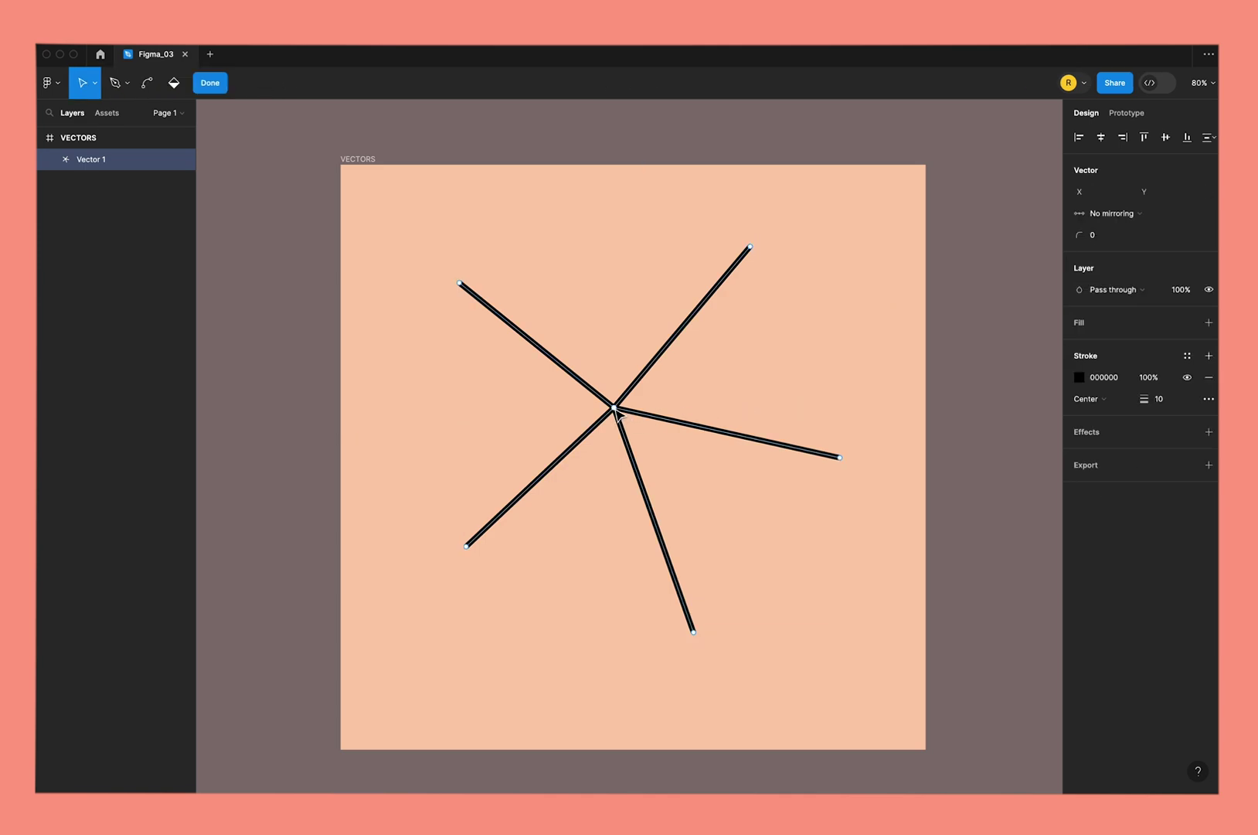
mouse_move(614, 408)
mouse_down()
mouse_move(784, 520)
mouse_move(527, 361)
mouse_move(490, 387)
mouse_move(595, 403)
mouse_up()
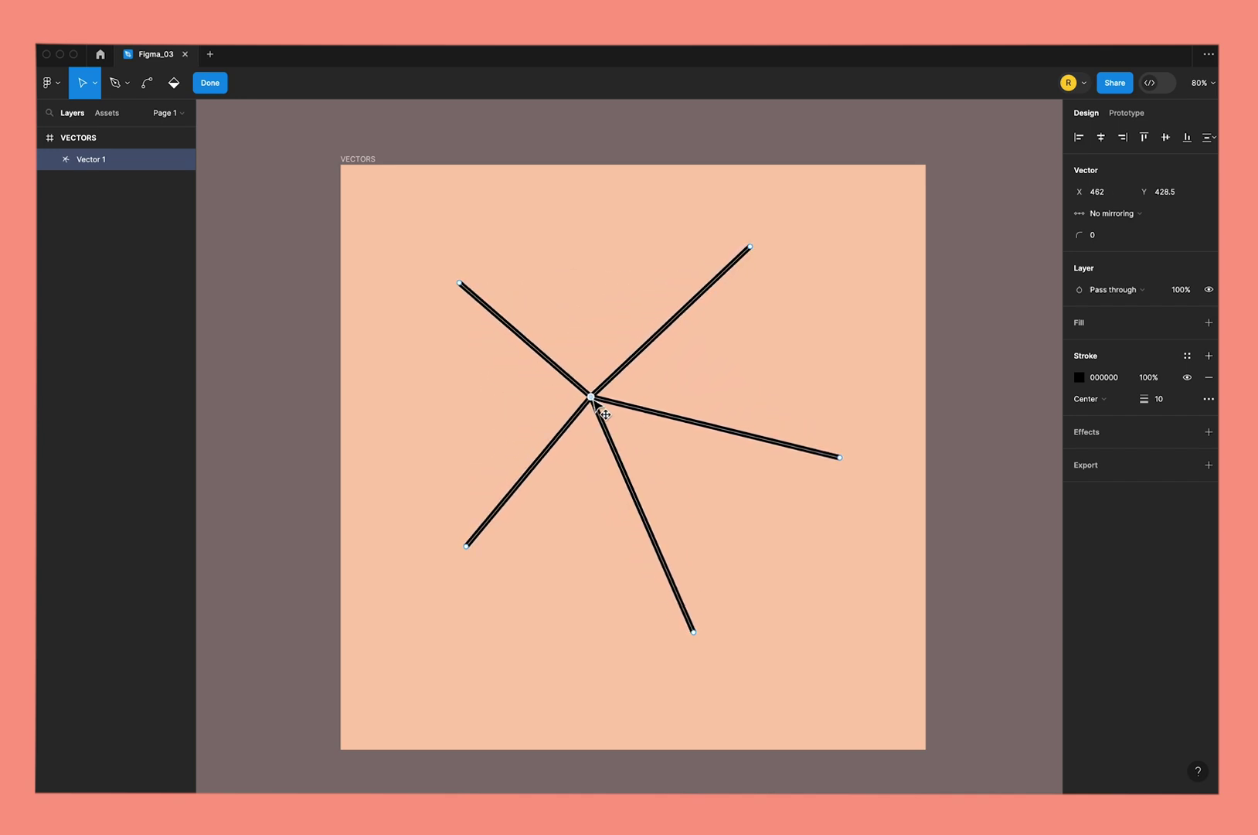
click(716, 427)
mouse_move(596, 404)
mouse_down()
mouse_move(669, 357)
mouse_move(572, 351)
mouse_move(649, 498)
mouse_move(711, 545)
mouse_move(826, 574)
mouse_move(669, 520)
mouse_move(568, 432)
mouse_move(570, 337)
mouse_move(666, 318)
mouse_move(533, 307)
mouse_move(516, 384)
mouse_up()
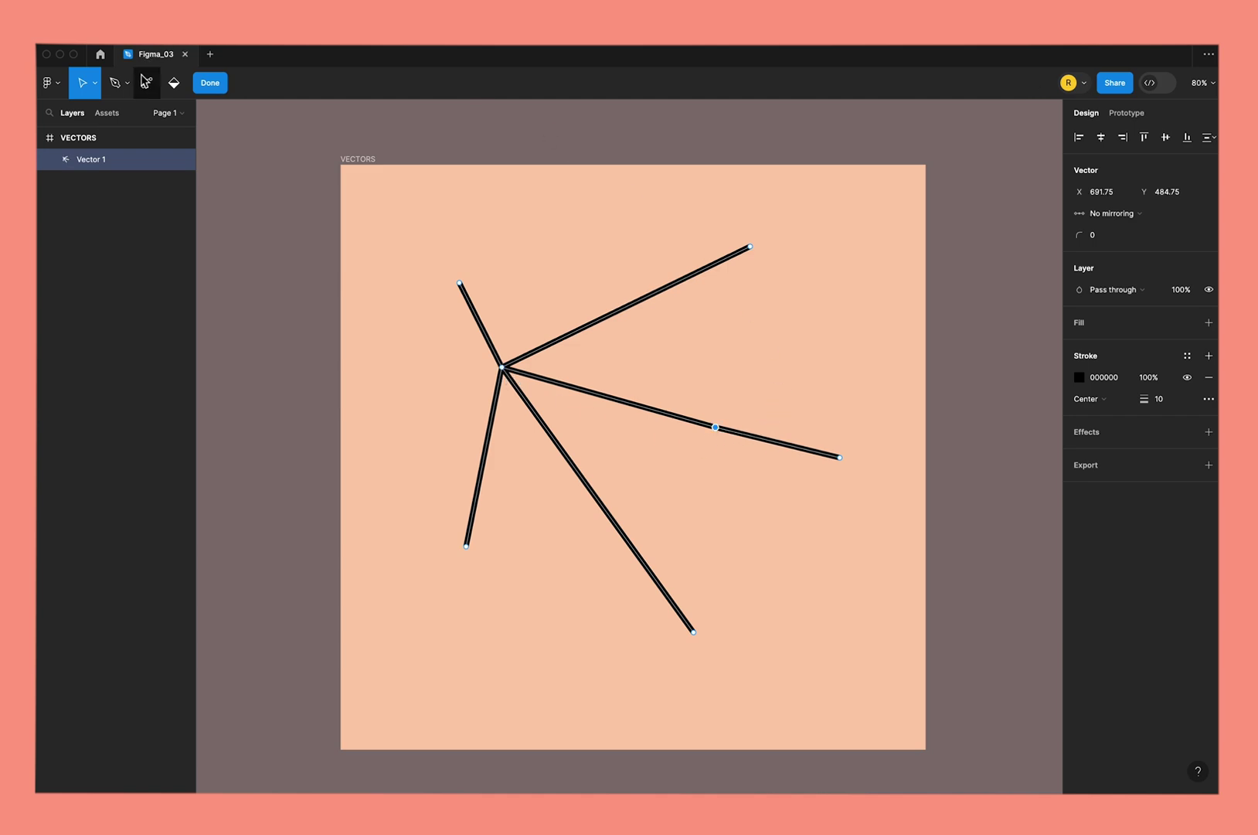
click(147, 83)
mouse_move(716, 426)
mouse_down()
mouse_move(747, 477)
mouse_move(795, 498)
mouse_move(699, 500)
mouse_move(714, 529)
mouse_up()
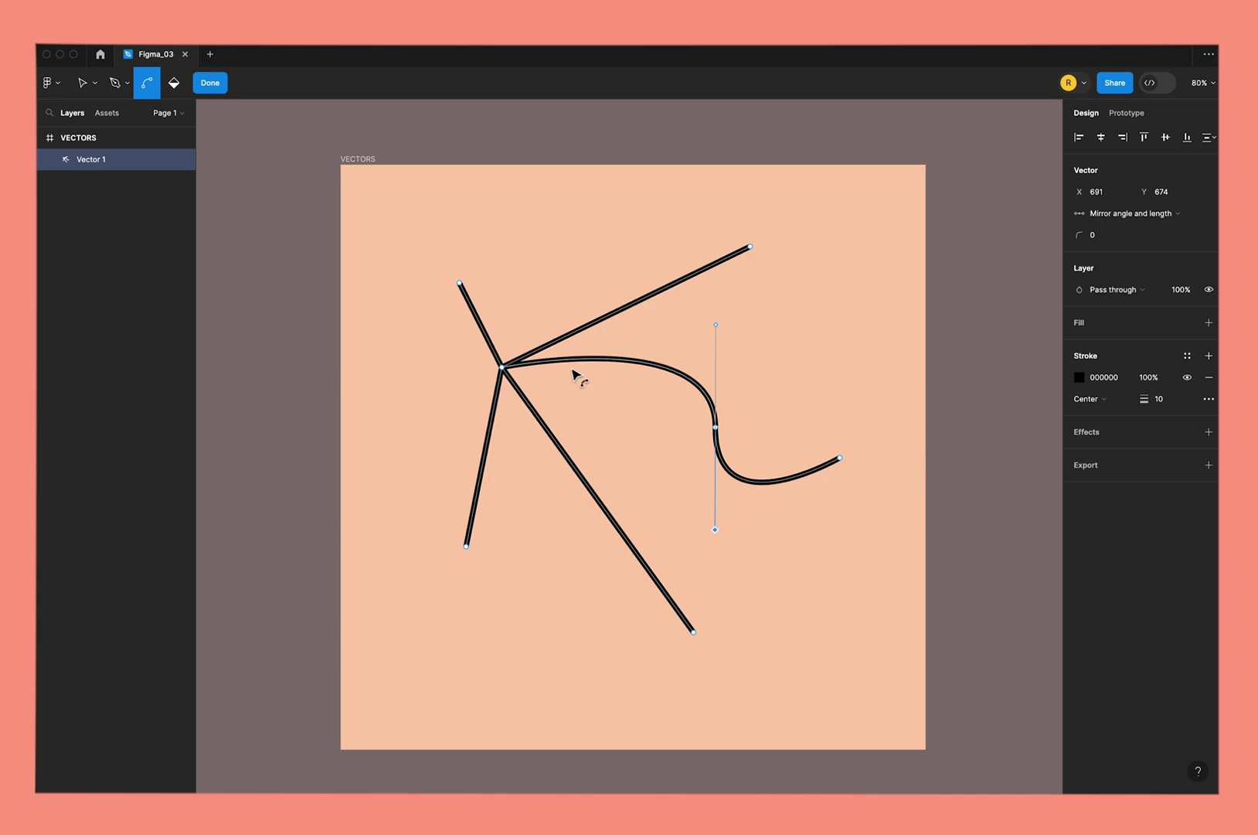
- Shift the hub right and sweep the curved spoke into a long lower-right arc, 776 × 789.5
key(Escape)
double_click(503, 370)
mouse_move(503, 368)
mouse_down()
mouse_move(529, 365)
mouse_move(635, 410)
mouse_move(638, 305)
mouse_move(506, 248)
mouse_move(398, 293)
mouse_move(364, 374)
mouse_move(436, 449)
mouse_move(544, 459)
mouse_move(603, 436)
mouse_move(603, 369)
mouse_move(567, 361)
mouse_move(568, 377)
mouse_up()
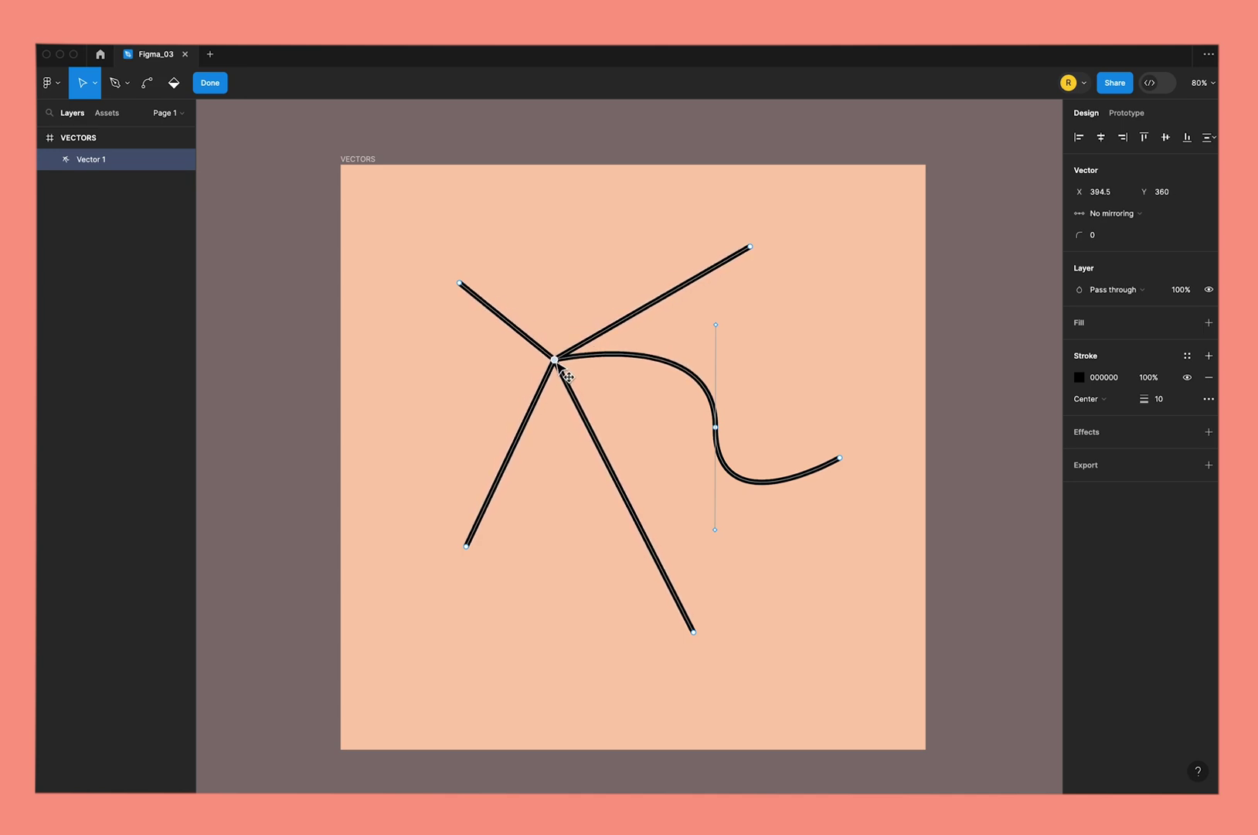
mouse_move(696, 636)
mouse_down()
mouse_move(633, 758)
mouse_move(680, 713)
mouse_move(674, 680)
mouse_up()
scroll(723, 456, up, 1)
drag(722, 456, 722, 469)
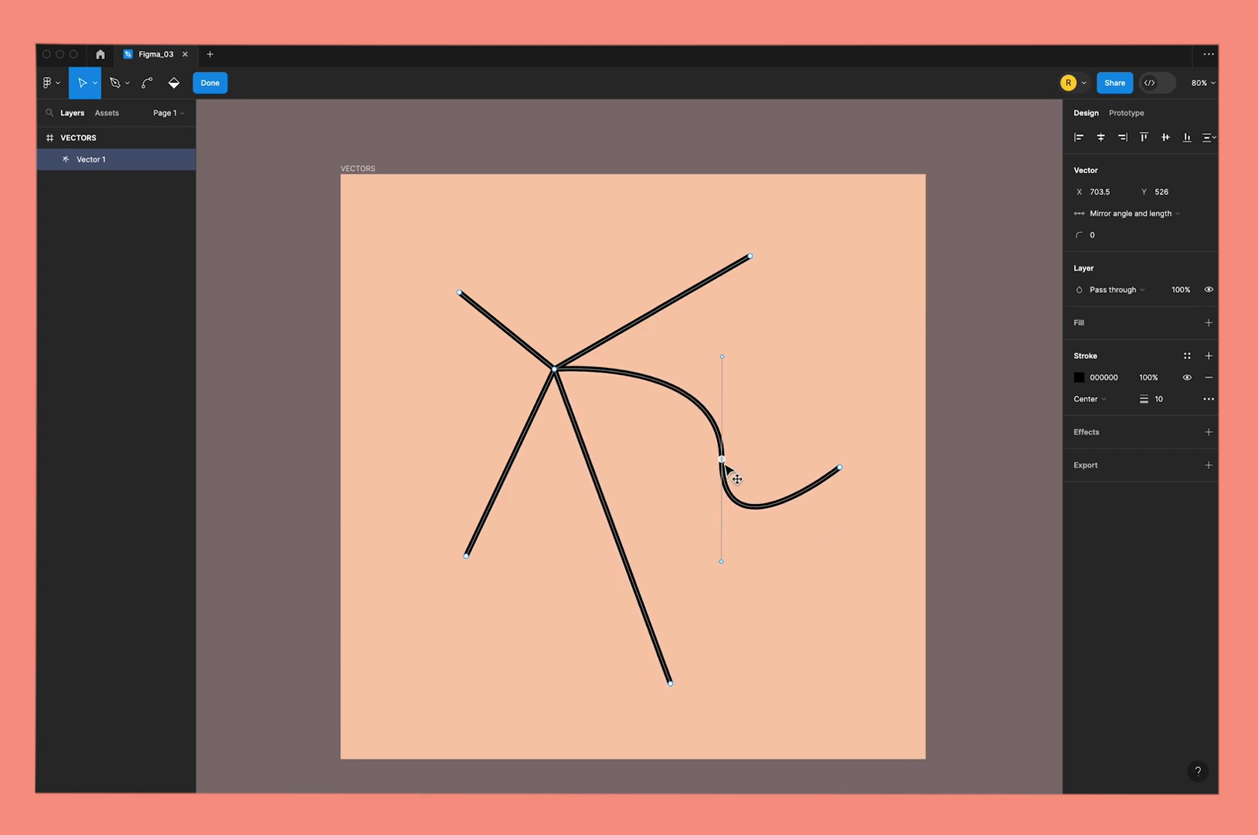
mouse_move(839, 468)
mouse_down()
mouse_move(843, 715)
mouse_move(876, 652)
mouse_up()
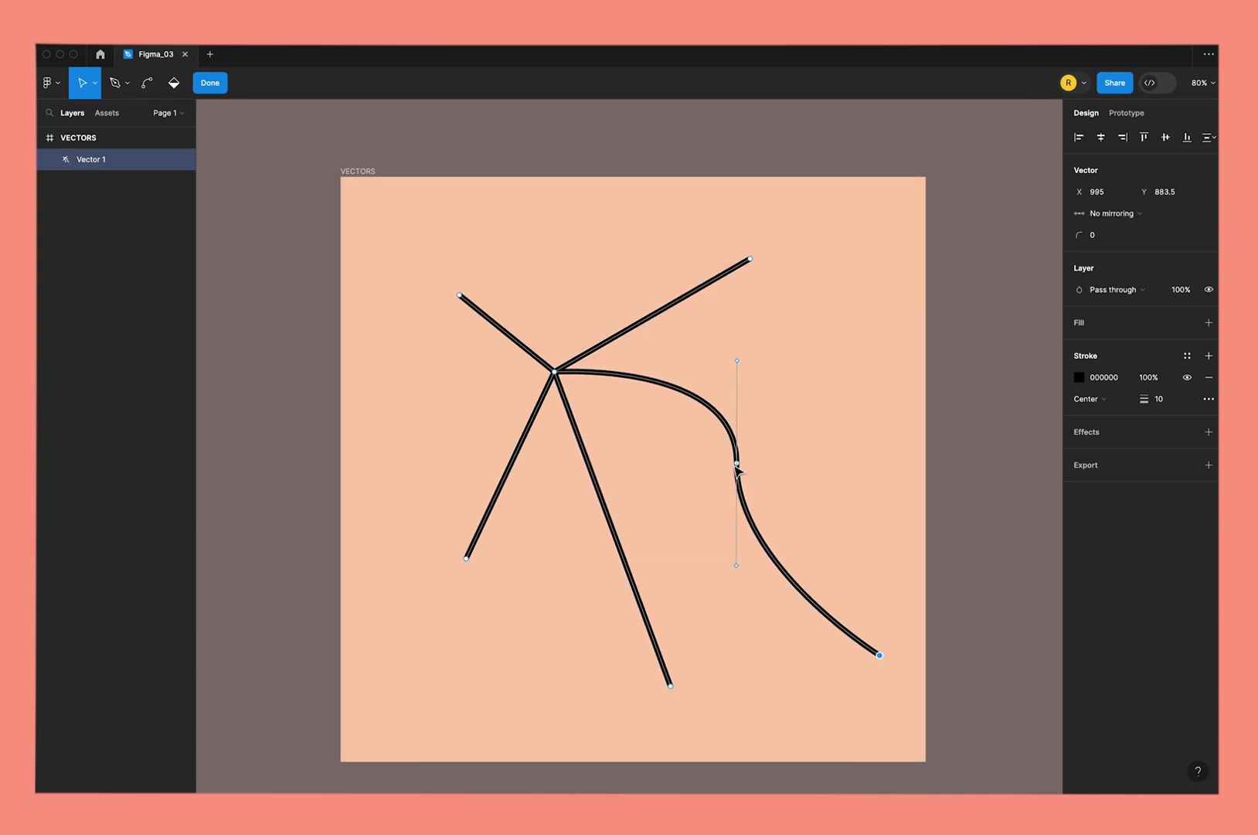
drag(736, 462, 727, 451)
scroll(687, 655, up, 1)
drag(720, 570, 754, 562)
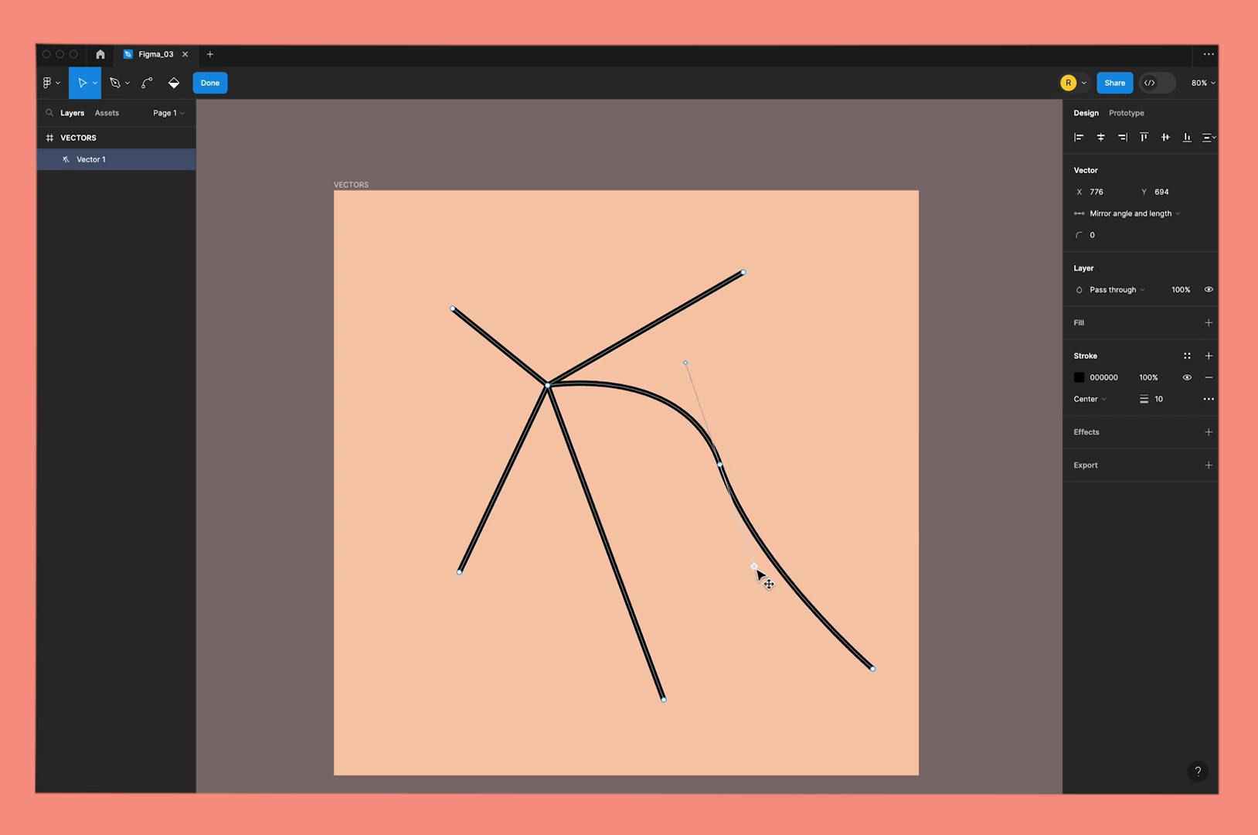
click(200, 83)
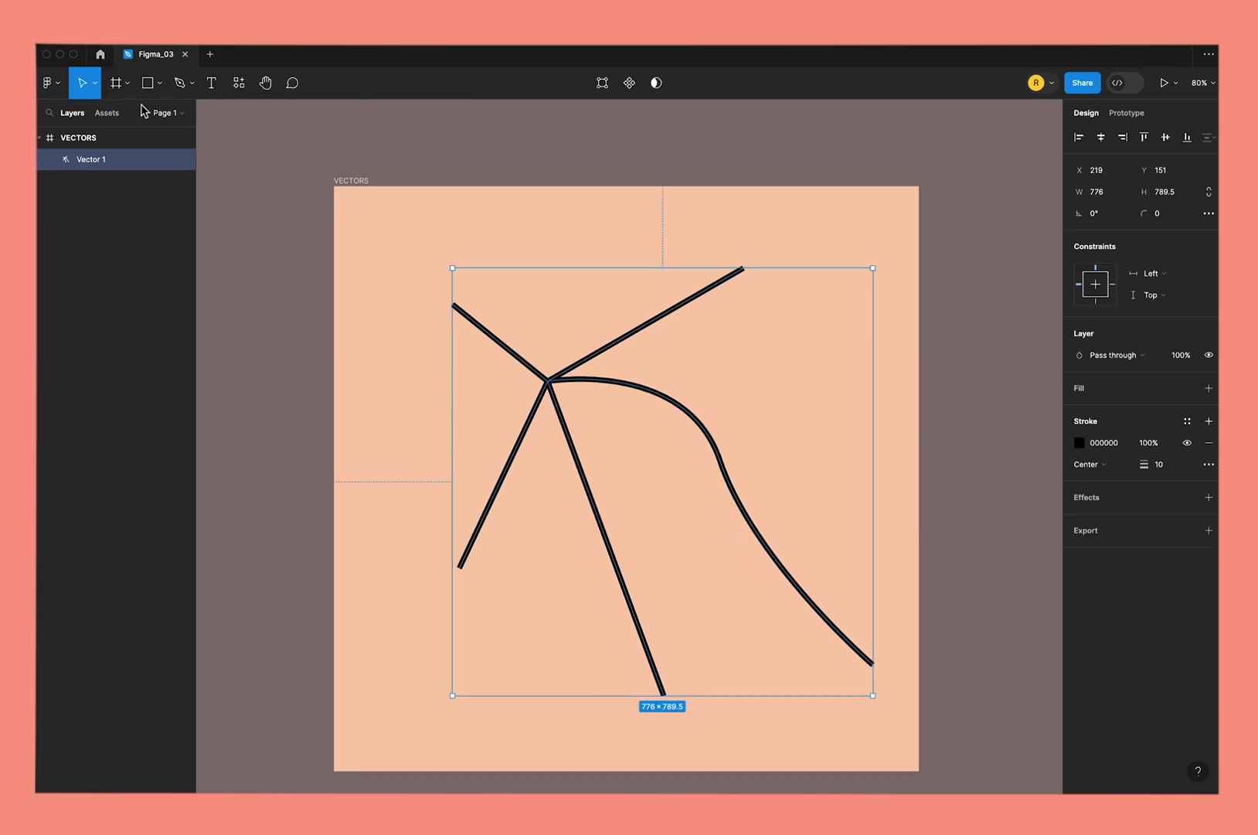
- Draw Vector 2, a closed rounded loop around the spokes hub, 585.88 × 491.15
click(179, 82)
click(541, 554)
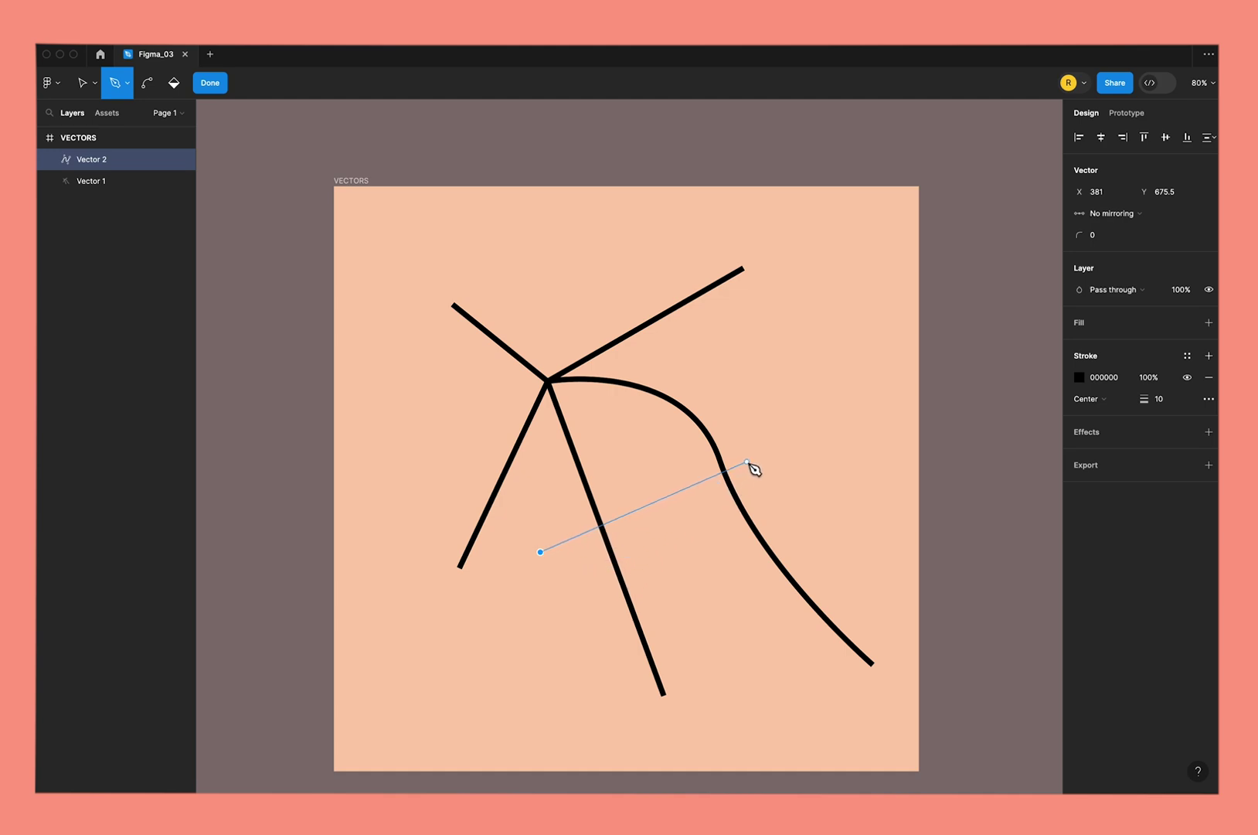
drag(747, 462, 782, 361)
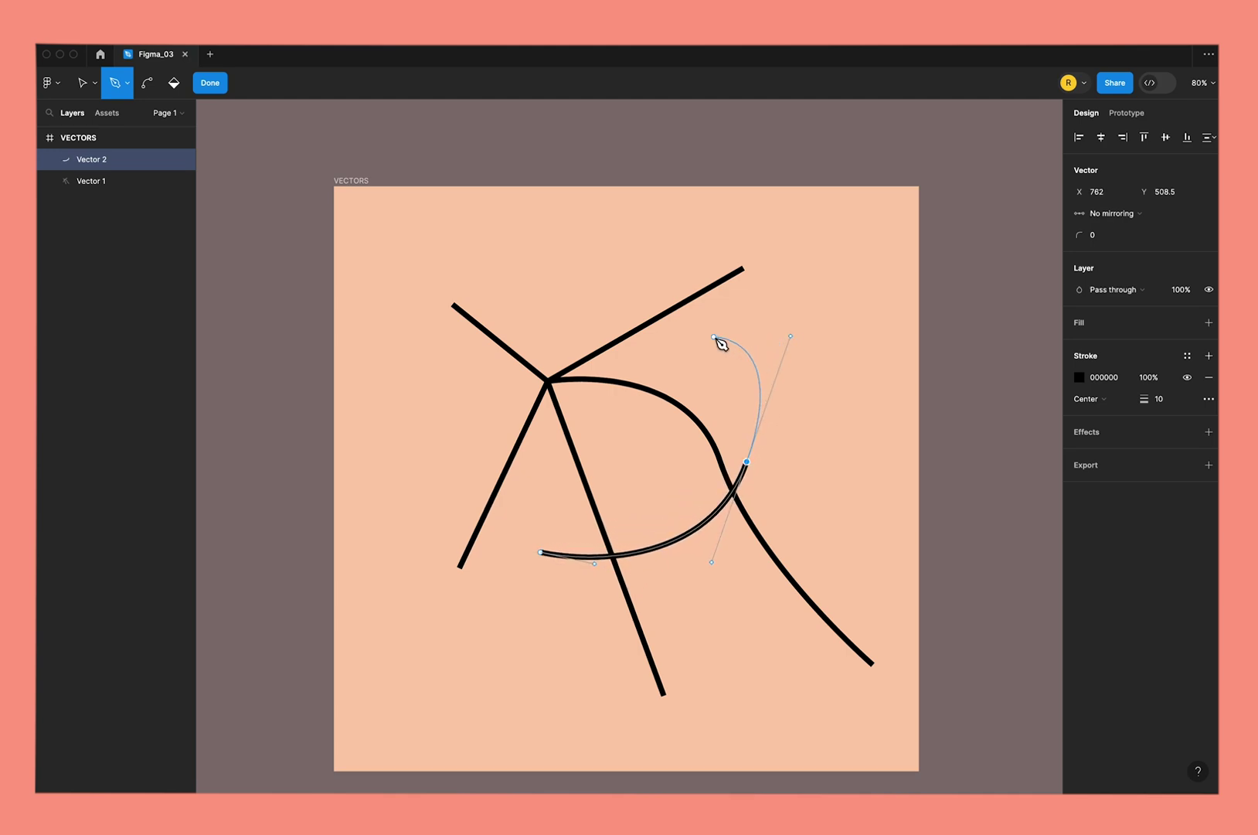
click(714, 338)
click(578, 291)
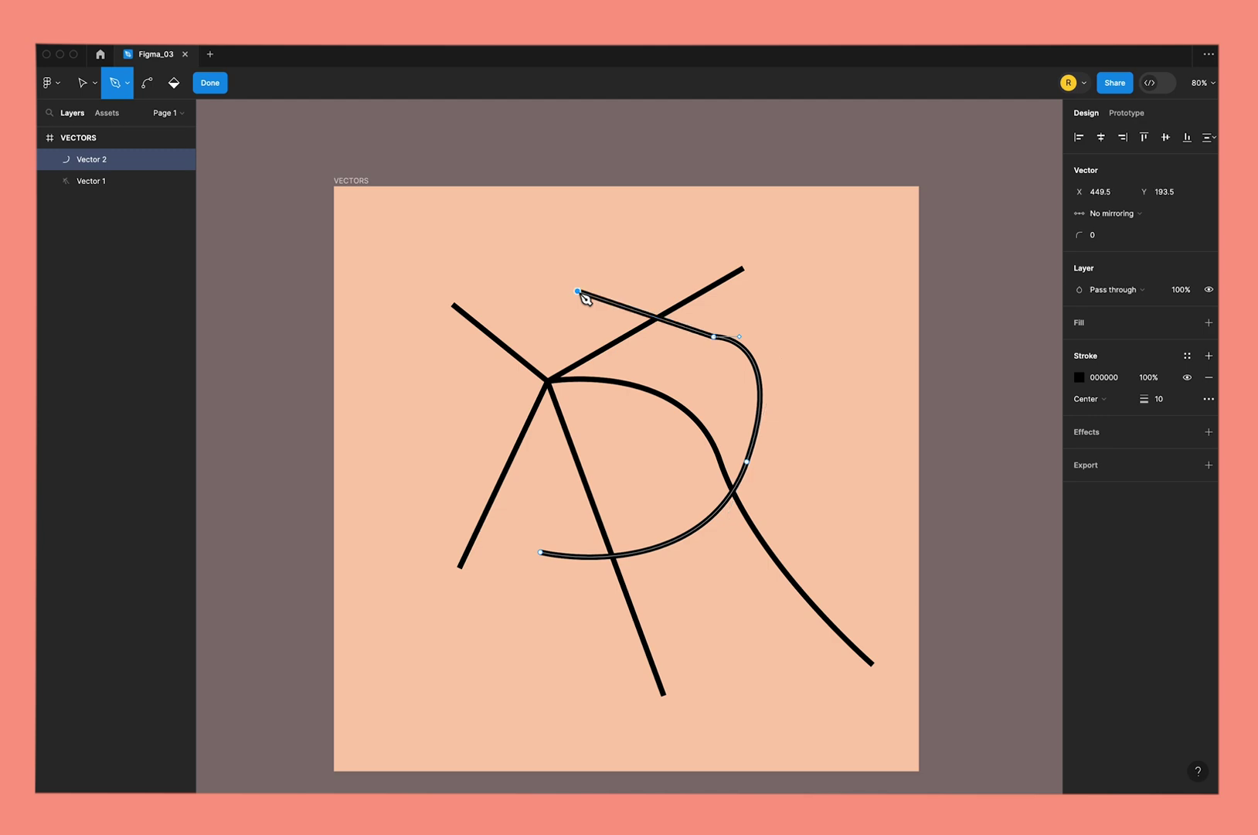
drag(443, 395, 435, 462)
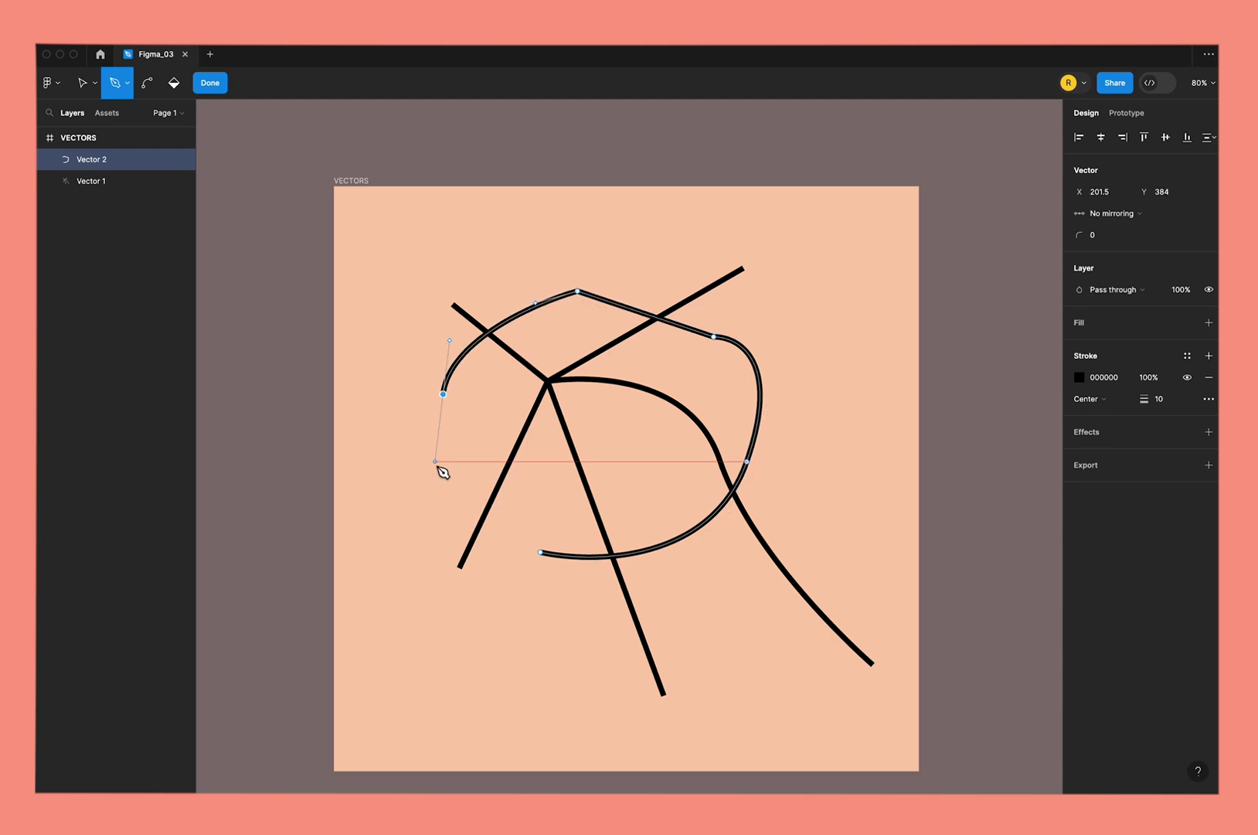
click(540, 552)
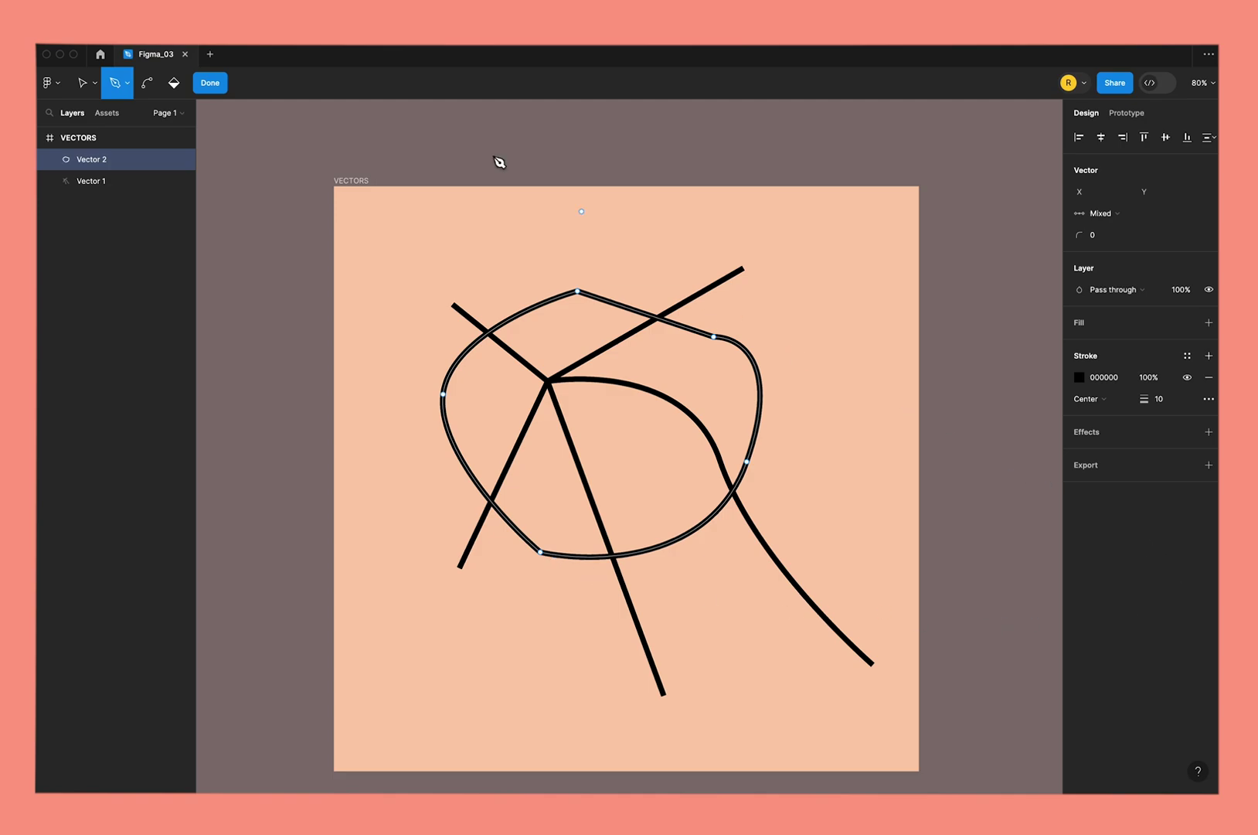
click(221, 85)
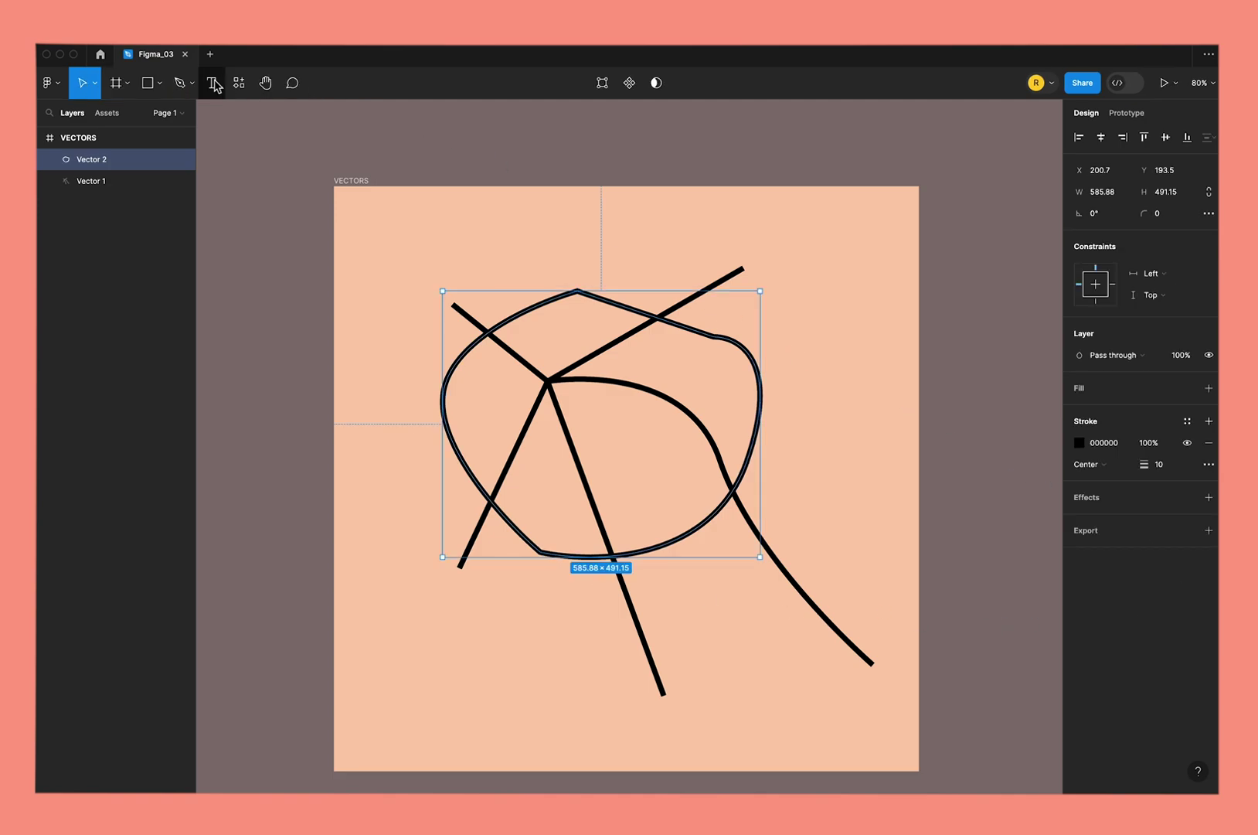
- Move the loop down-right and the spokes up-left, then flatten both into one Vector
click(590, 188)
mouse_move(592, 304)
mouse_down()
mouse_move(960, 267)
mouse_move(604, 267)
mouse_move(697, 378)
mouse_up()
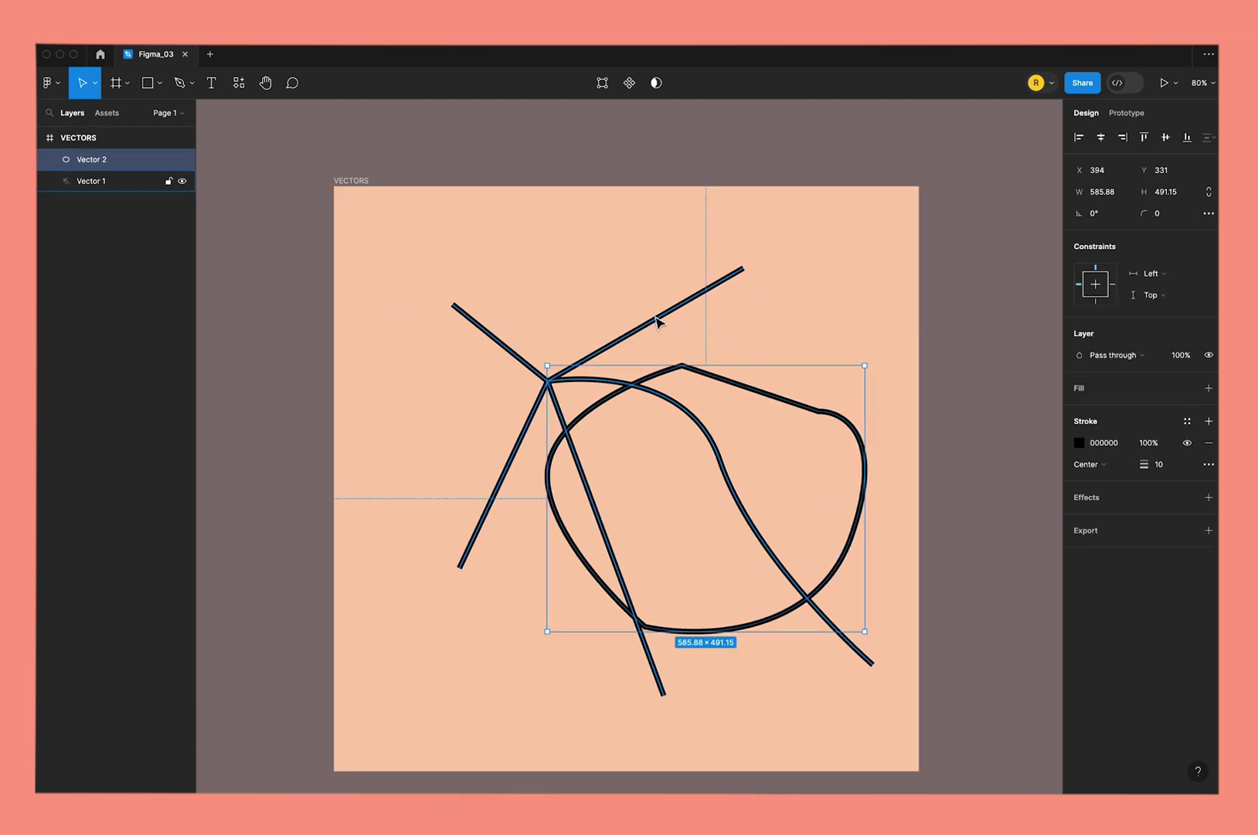
mouse_move(657, 320)
mouse_down()
mouse_move(562, 239)
mouse_move(600, 251)
mouse_move(583, 295)
mouse_up()
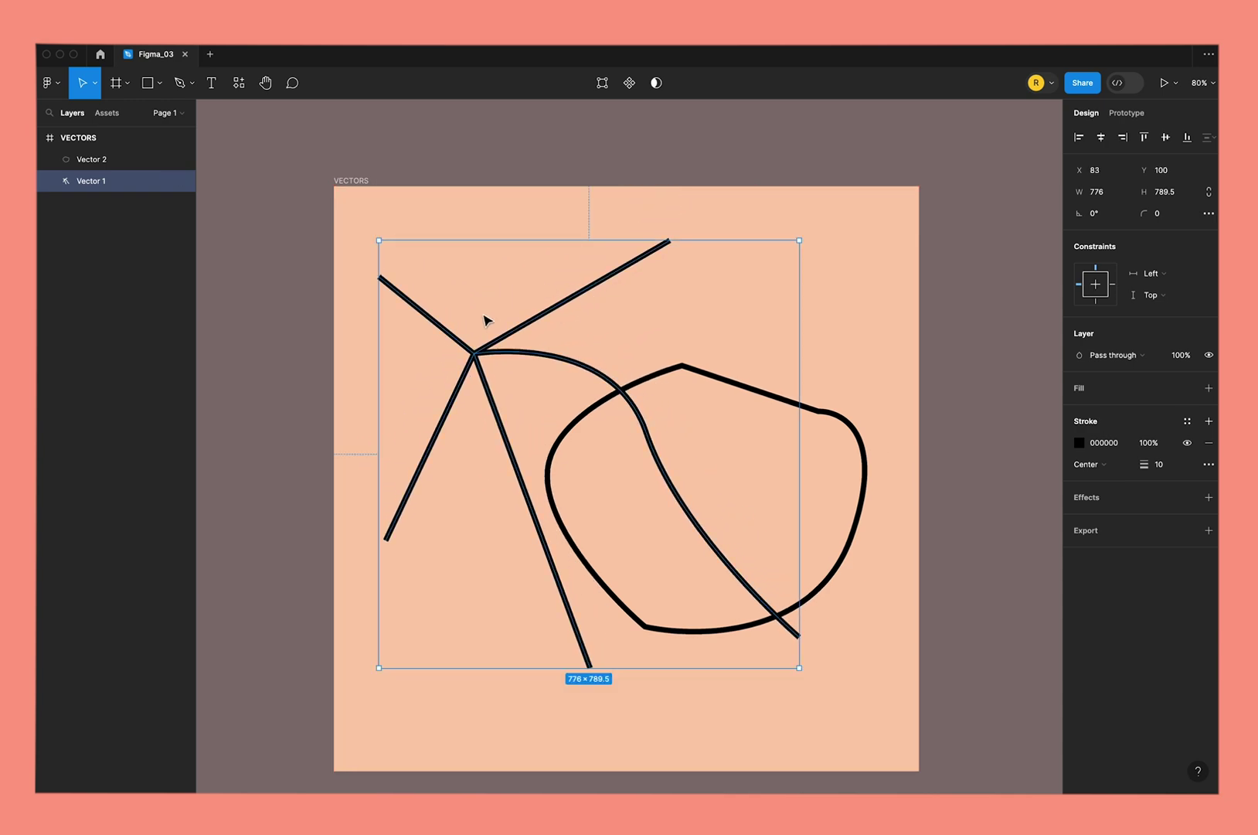
shift+click(841, 423)
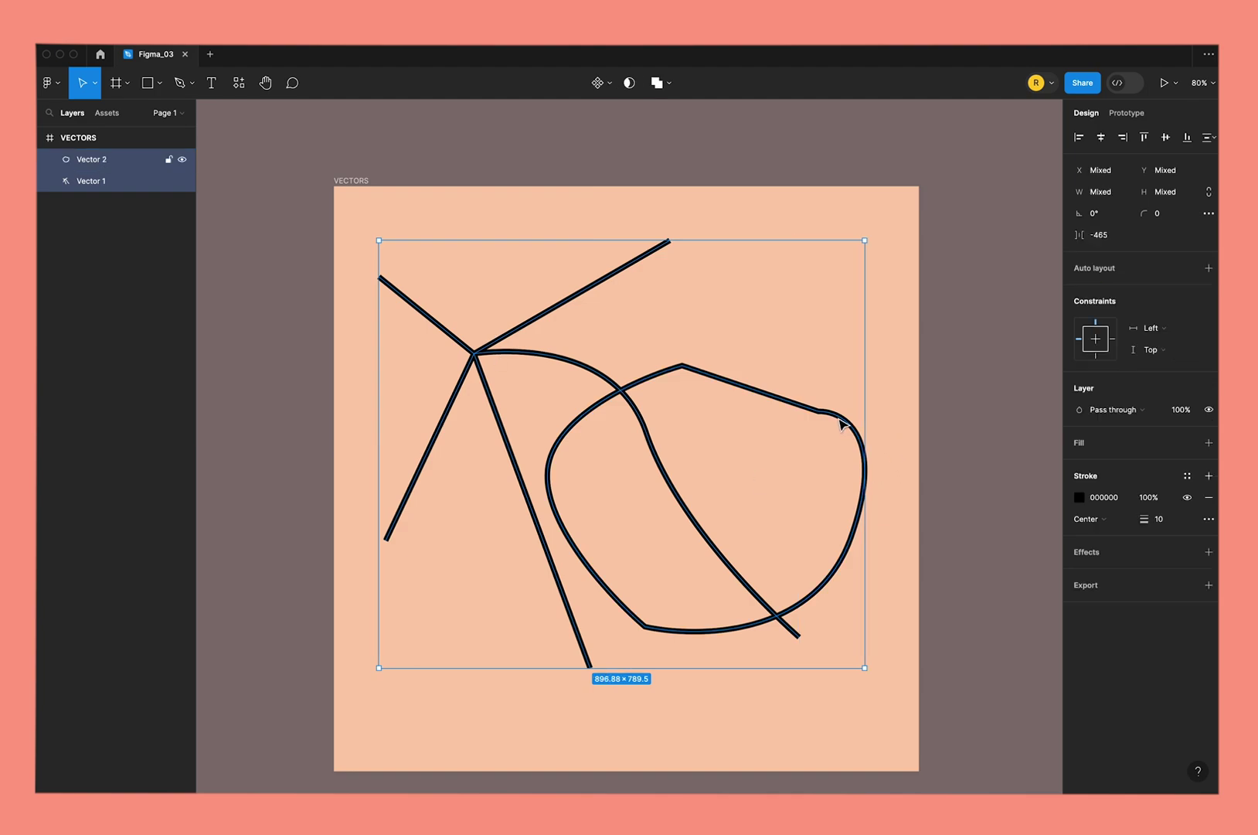
right_click(840, 423)
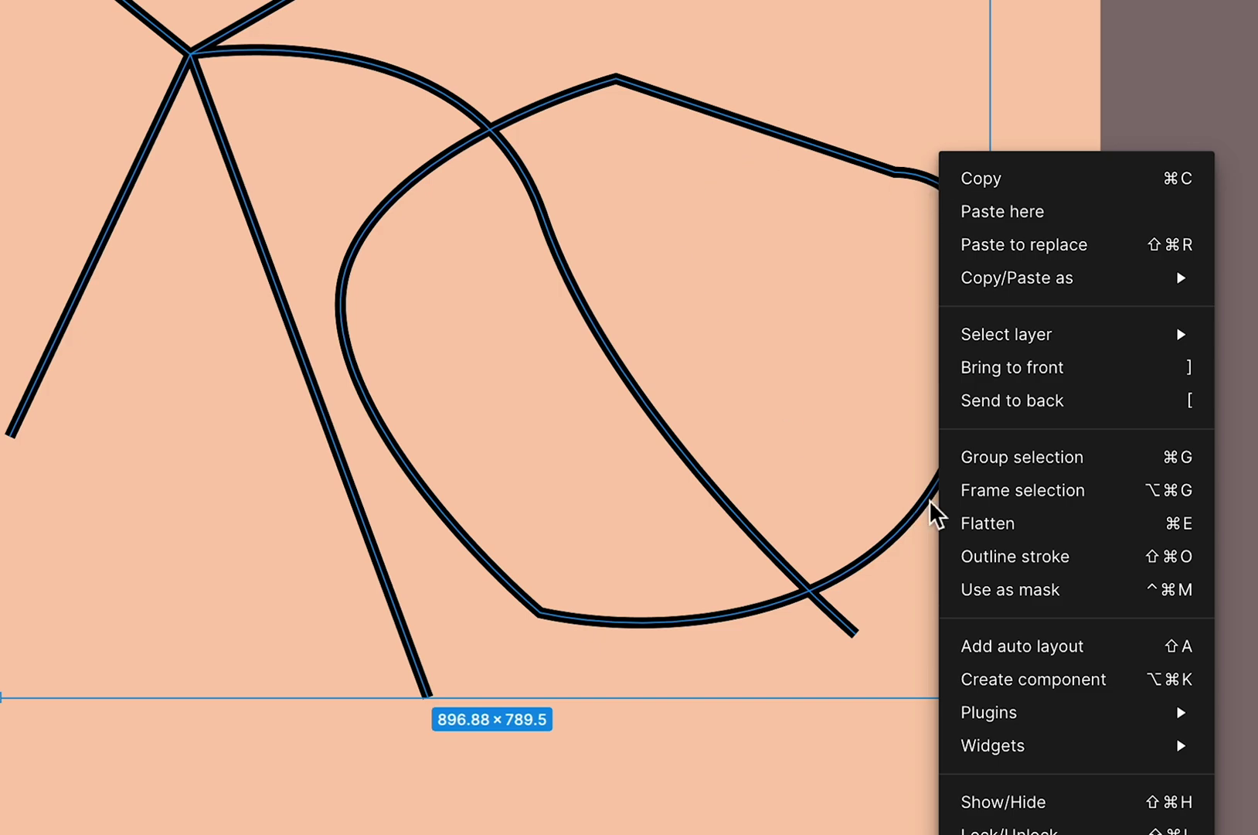
click(985, 524)
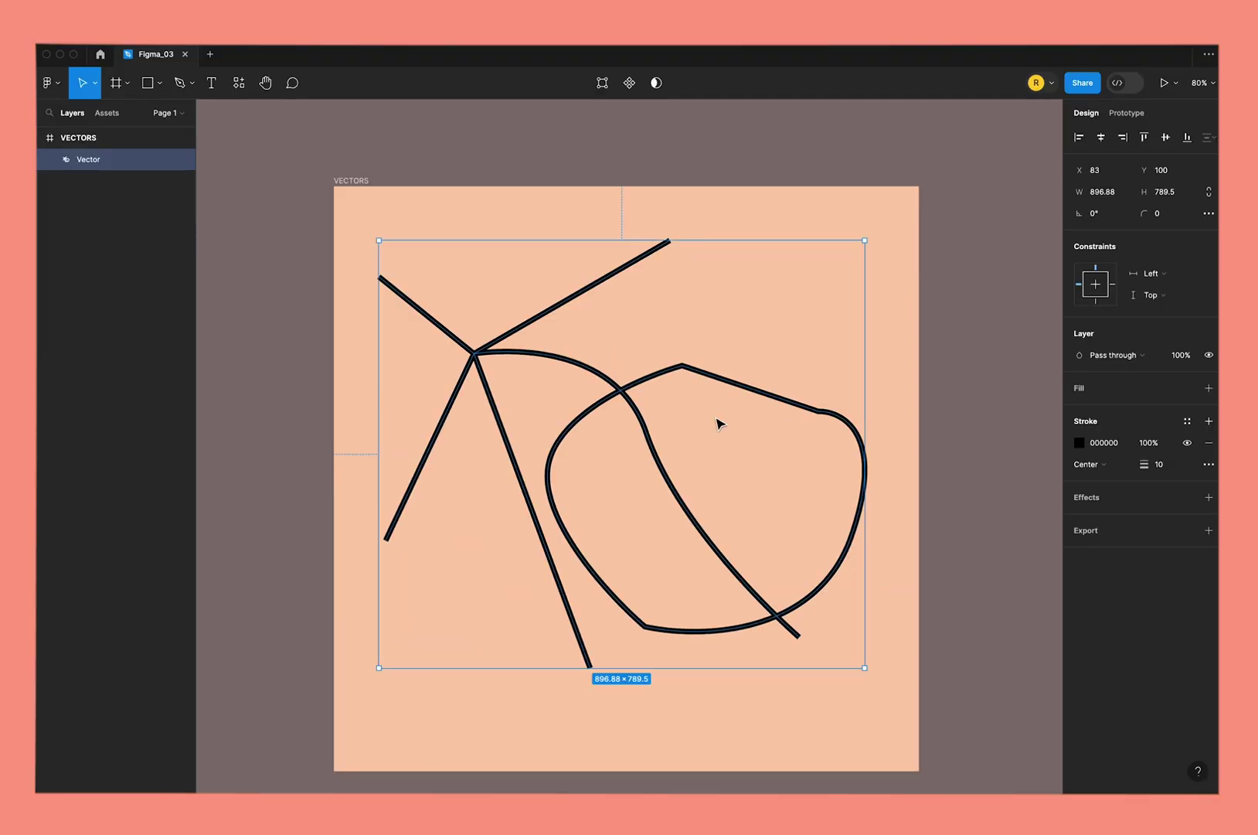
- Nudge the merged vector and pull the loop's top corner down onto the arc's crossing point
mouse_move(637, 418)
mouse_down()
mouse_move(714, 377)
mouse_move(671, 415)
mouse_up()
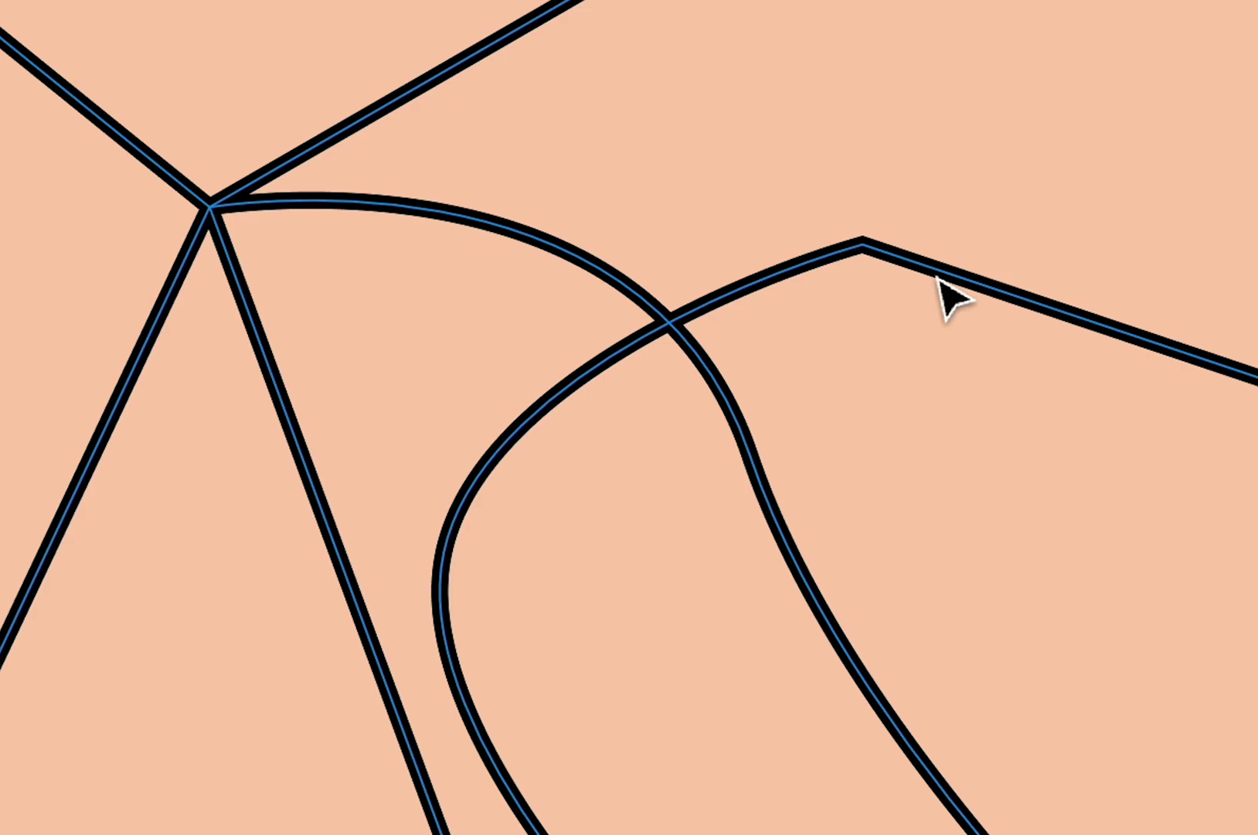
double_click(740, 372)
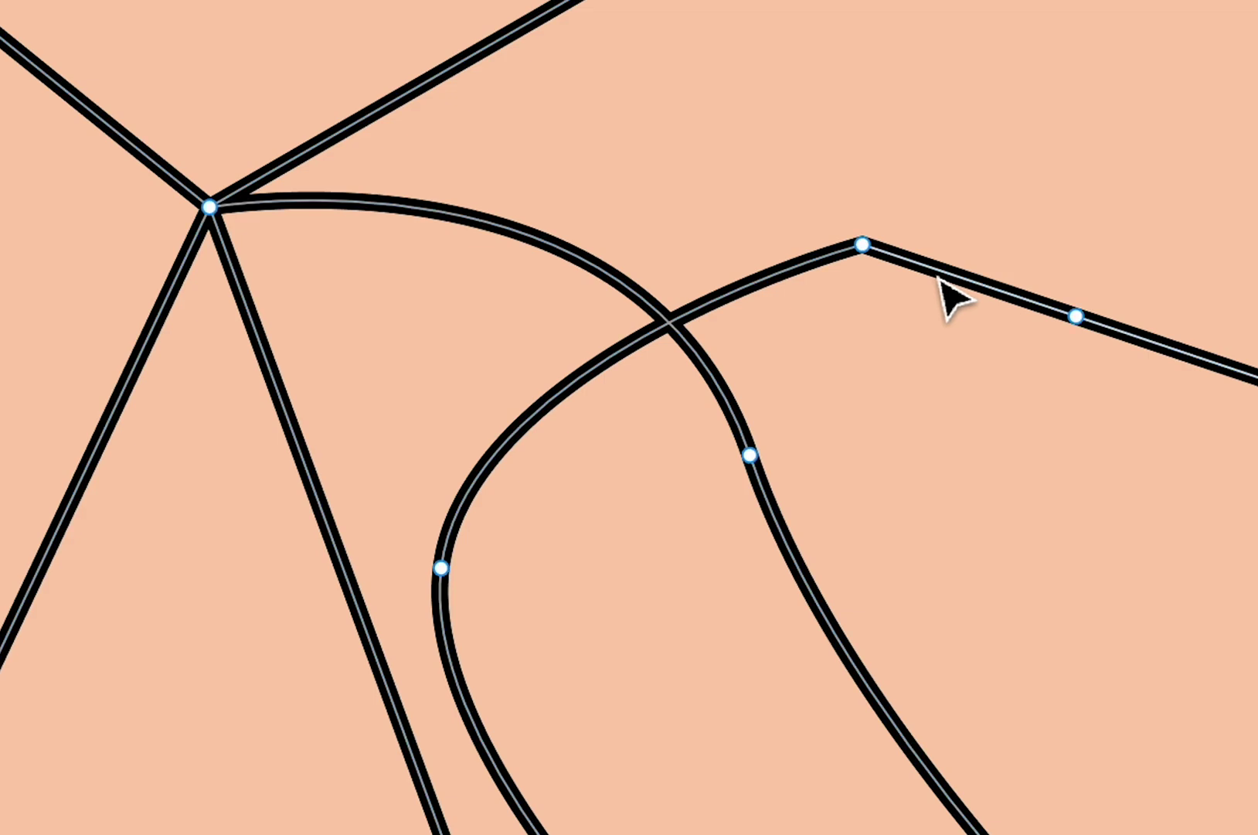
mouse_move(862, 245)
mouse_down()
mouse_move(875, 512)
mouse_move(749, 454)
mouse_up()
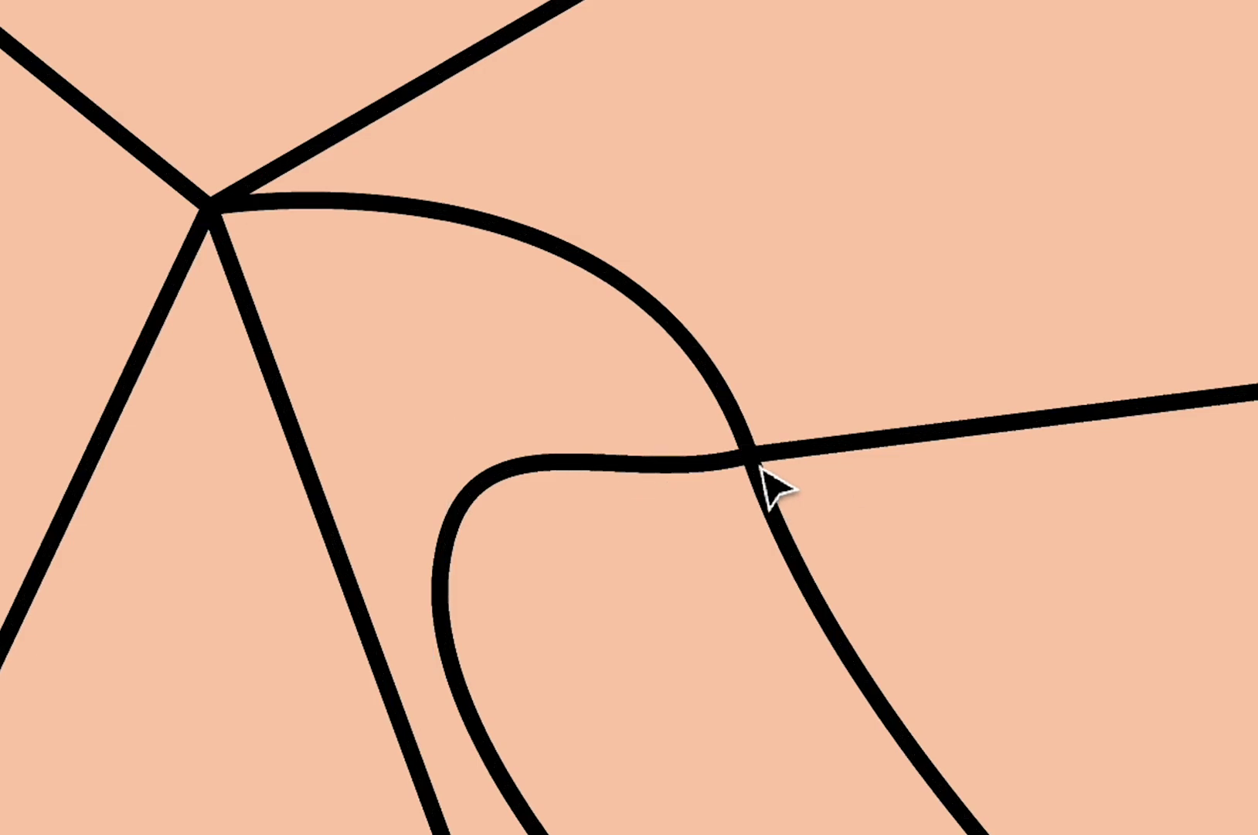
click(748, 456)
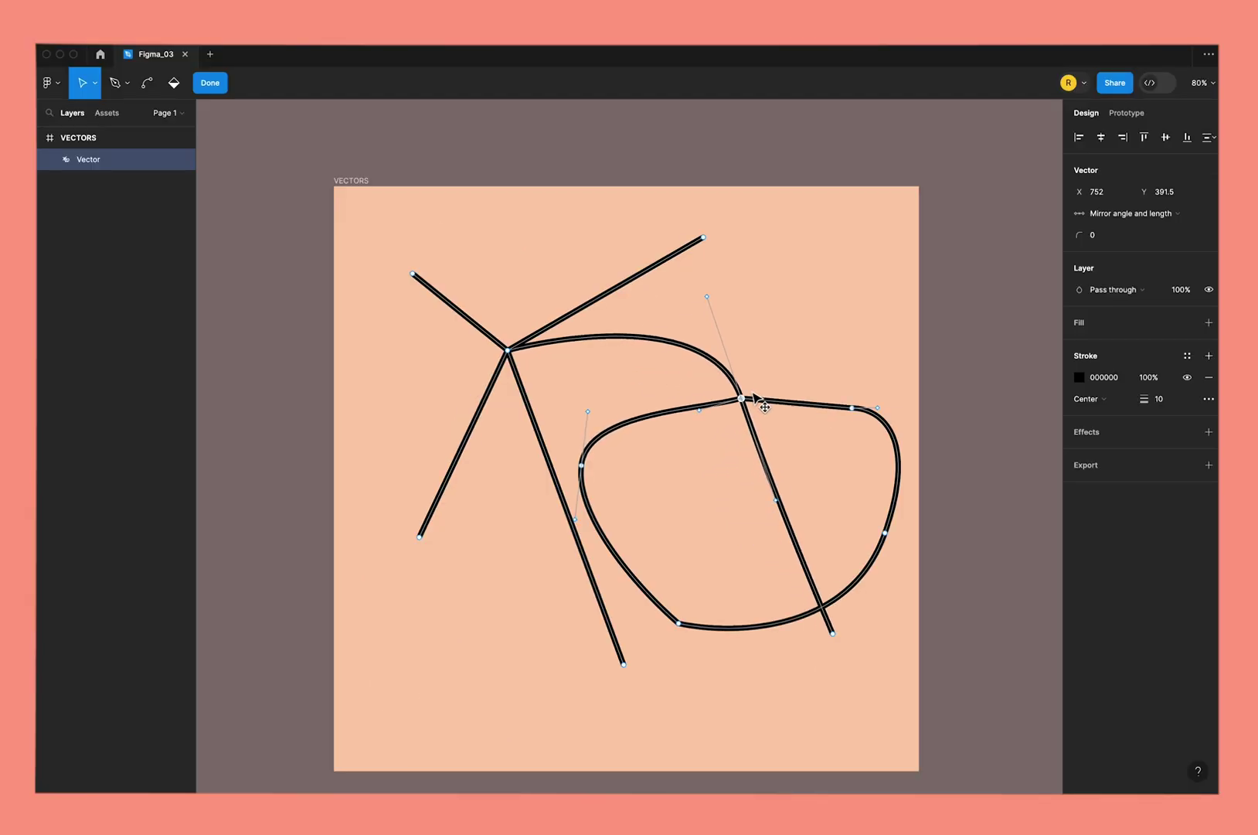
mouse_move(750, 406)
mouse_down()
mouse_move(744, 368)
mouse_move(669, 439)
mouse_move(672, 474)
mouse_move(723, 483)
mouse_move(725, 450)
mouse_move(702, 422)
mouse_up()
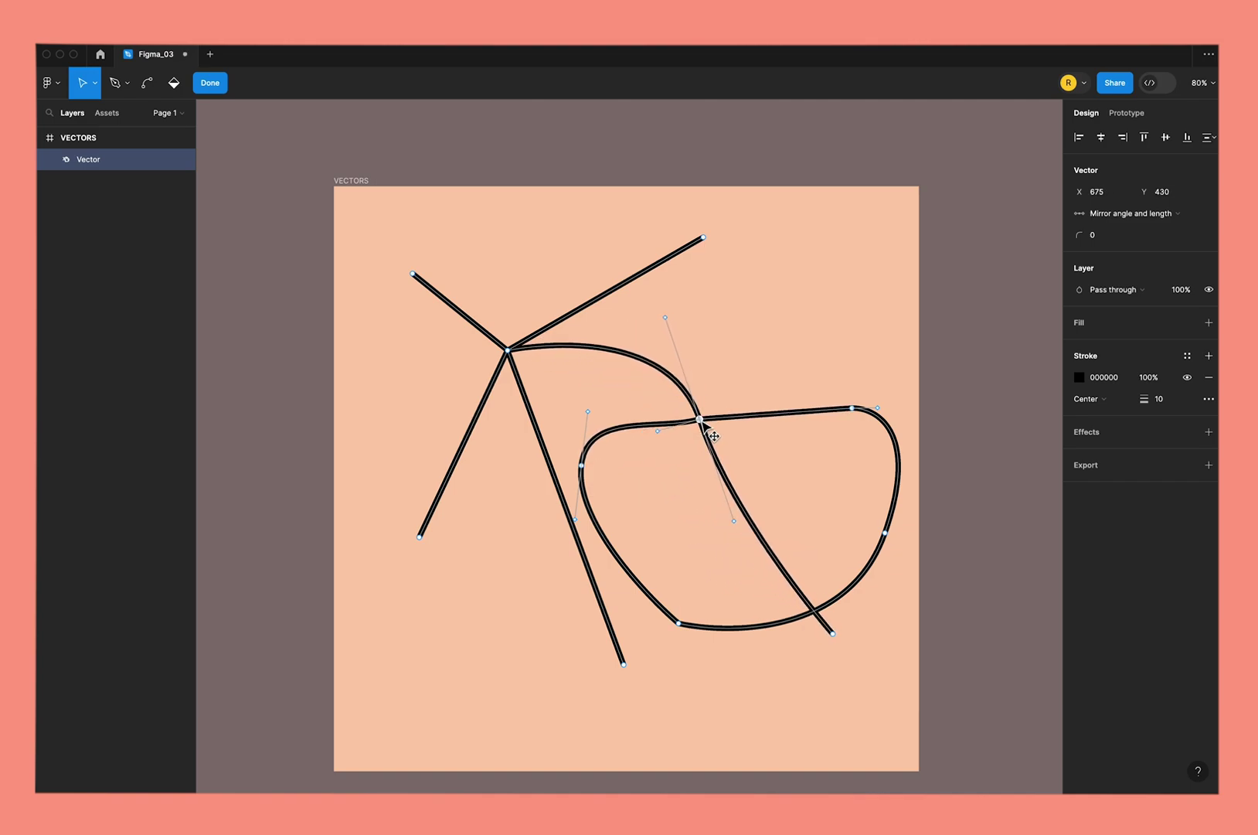
- Deepen the loop's bottom curve and bend its right side inward into a wavy edge
mouse_move(582, 469)
mouse_down()
mouse_move(638, 514)
mouse_move(618, 500)
mouse_up()
drag(734, 636, 739, 708)
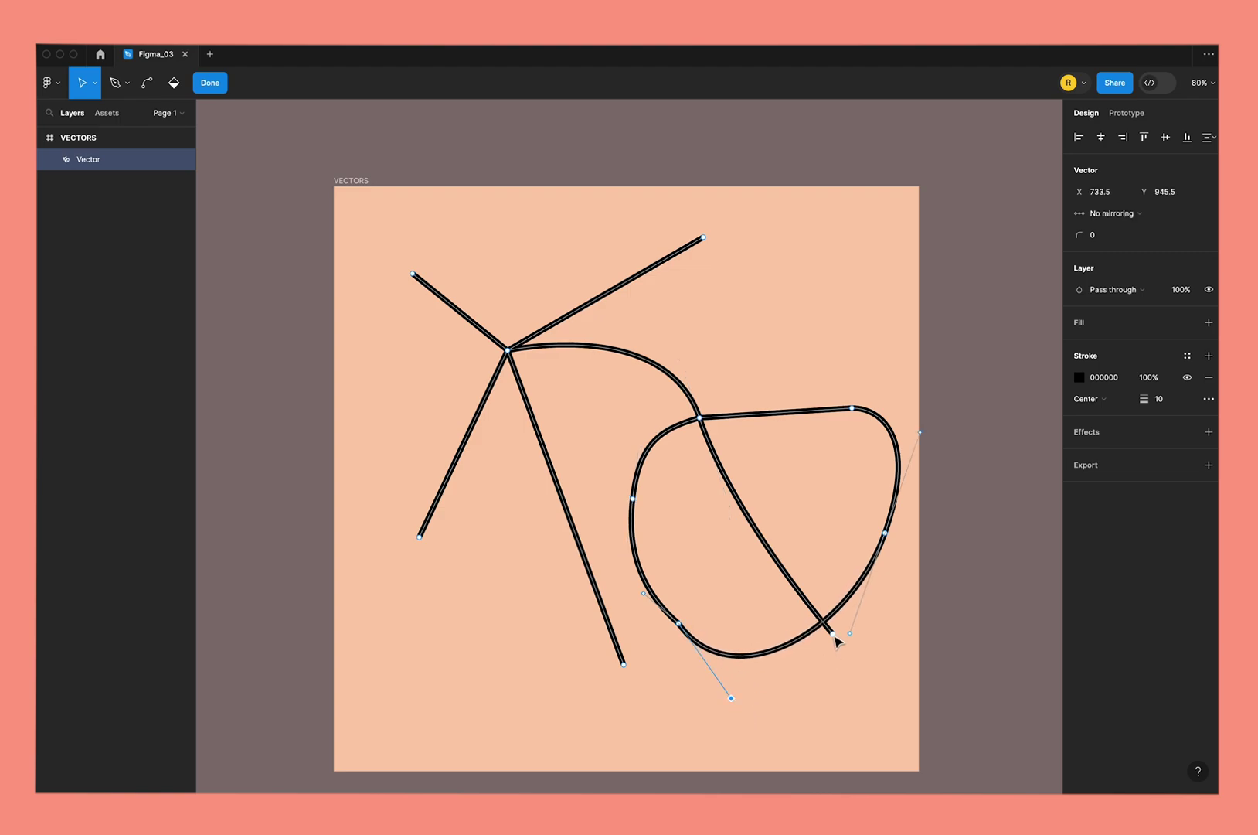
mouse_move(832, 634)
mouse_down()
mouse_move(887, 536)
mouse_move(809, 533)
mouse_move(882, 533)
mouse_move(678, 623)
mouse_up()
drag(733, 700, 799, 697)
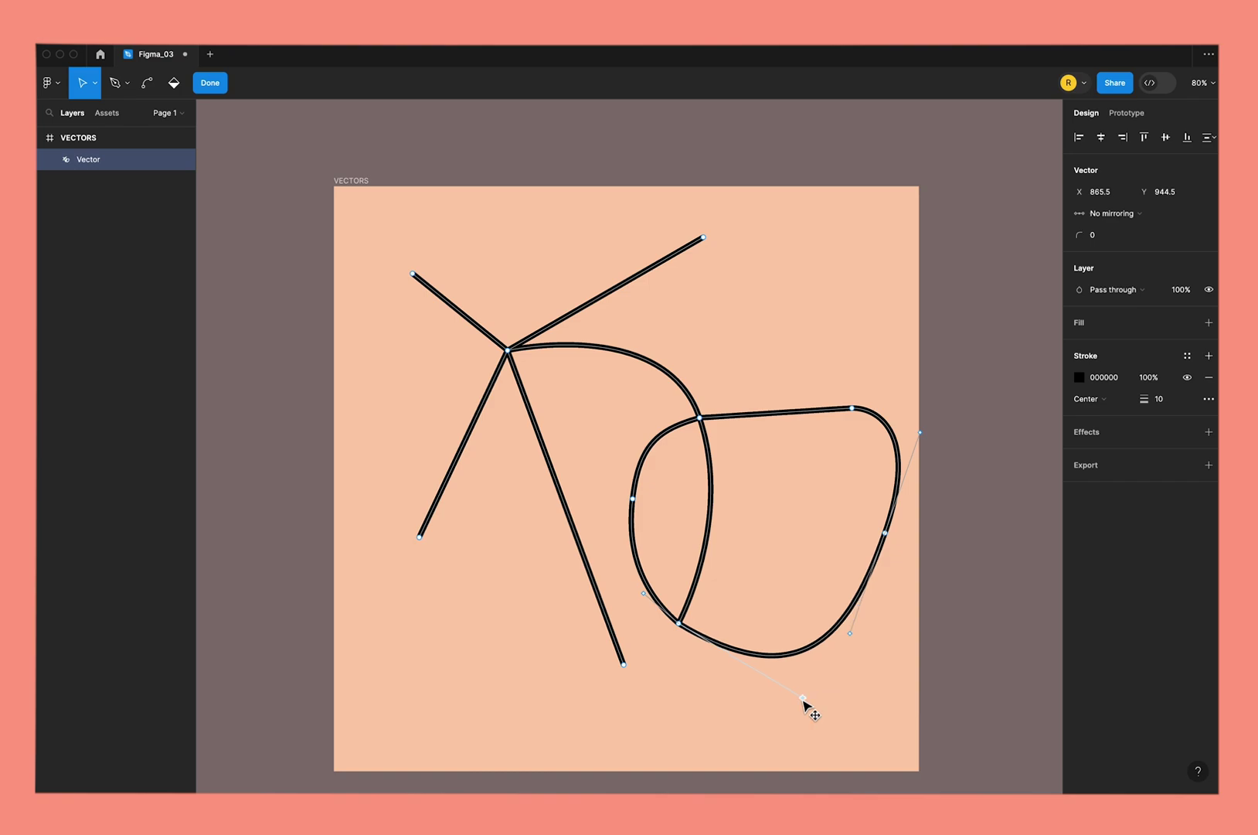
drag(851, 634, 820, 635)
mouse_move(886, 533)
mouse_down()
mouse_move(863, 592)
mouse_move(871, 576)
mouse_up()
mouse_move(927, 493)
mouse_down()
mouse_move(918, 542)
mouse_move(803, 477)
mouse_up()
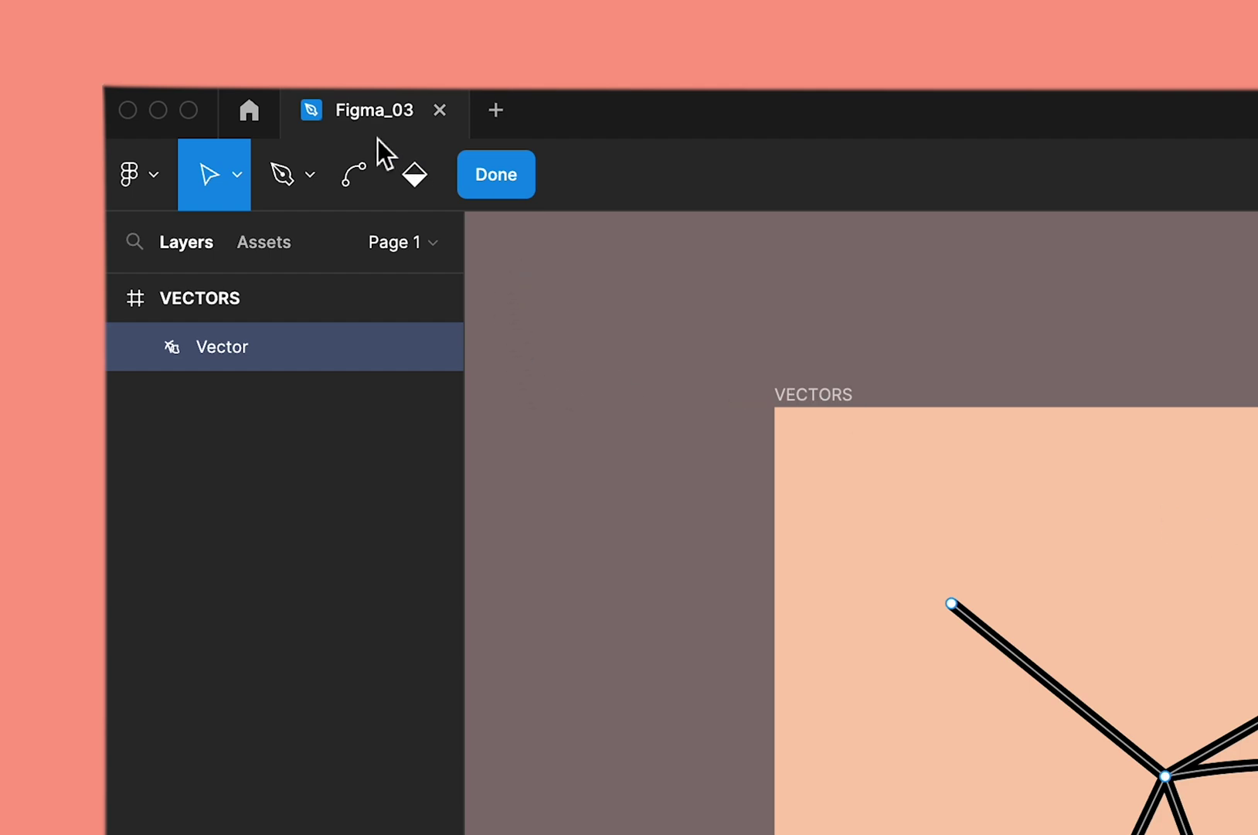
- Fill the loop's small left lens with red FF7A7A
click(414, 174)
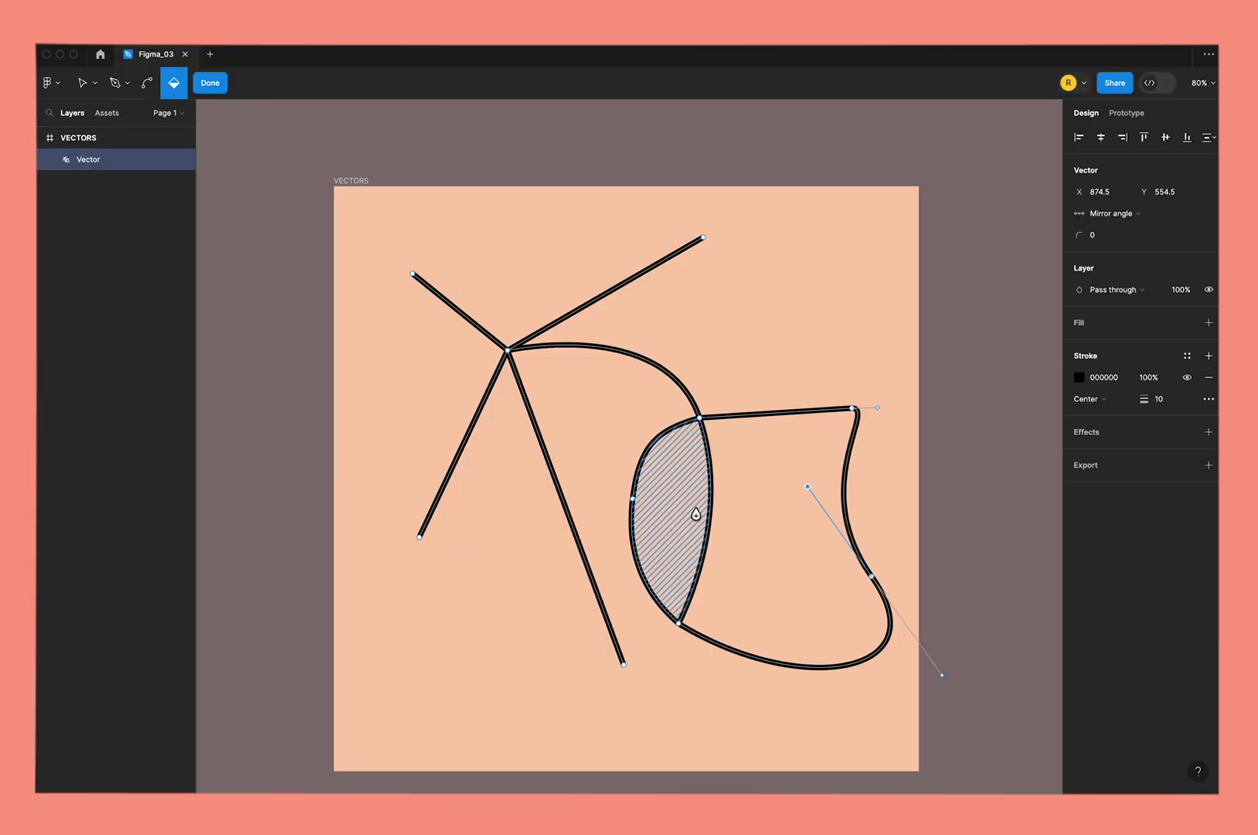
click(695, 513)
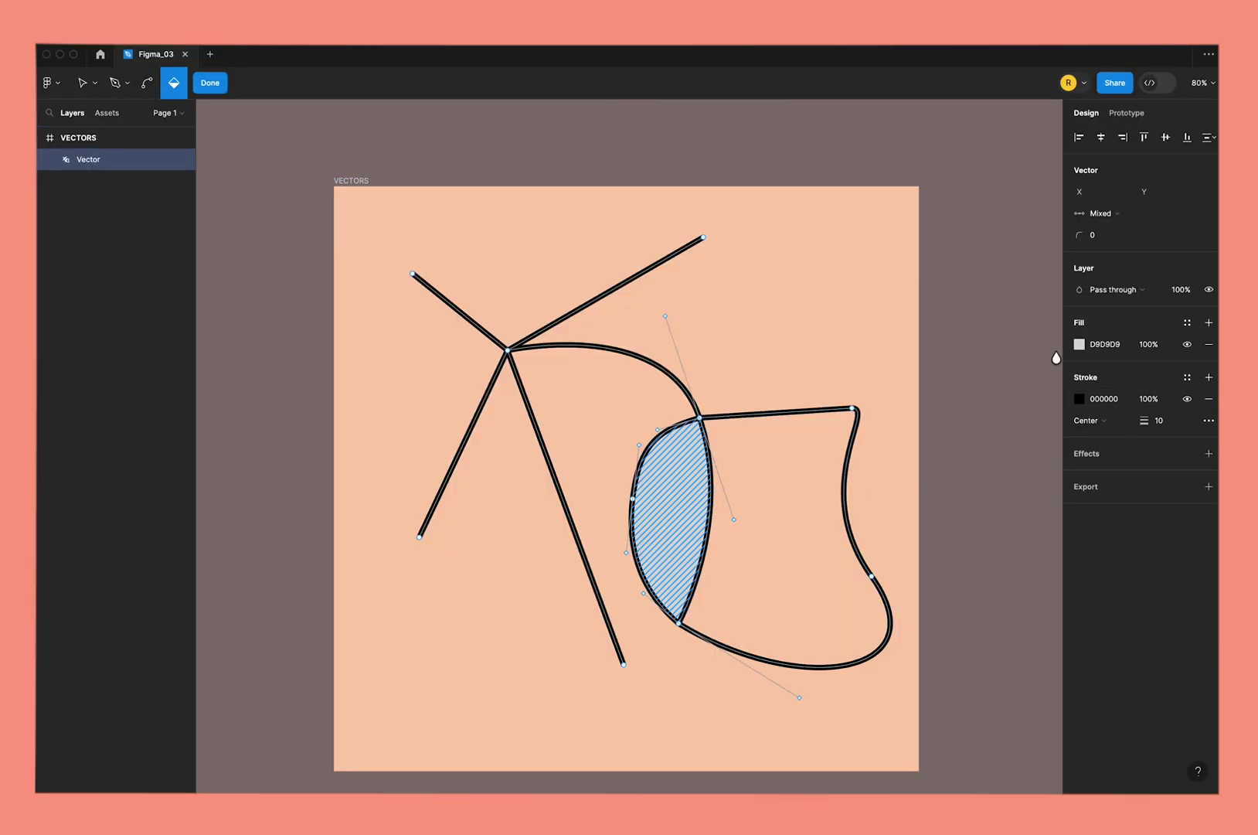
click(1080, 345)
drag(995, 413, 986, 387)
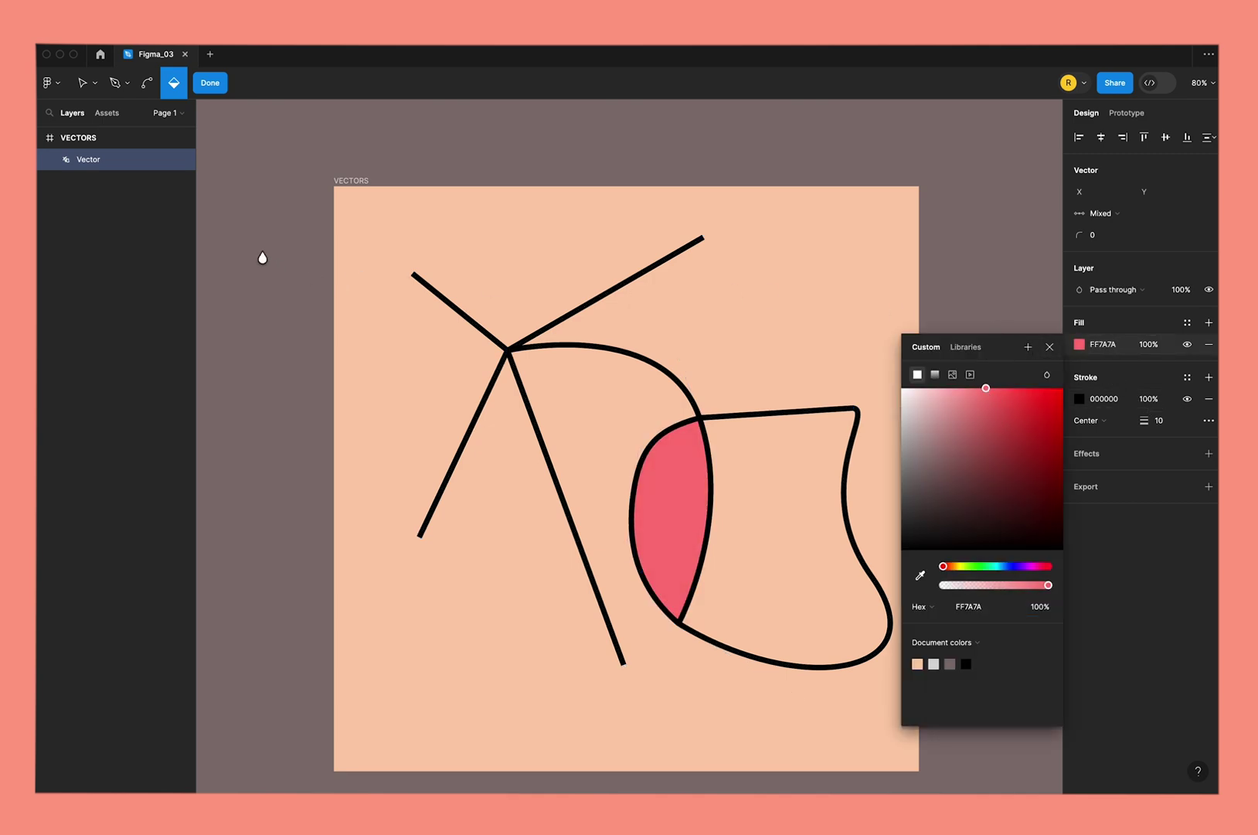
- Fill the larger right region with blue 7AAFFF
click(791, 464)
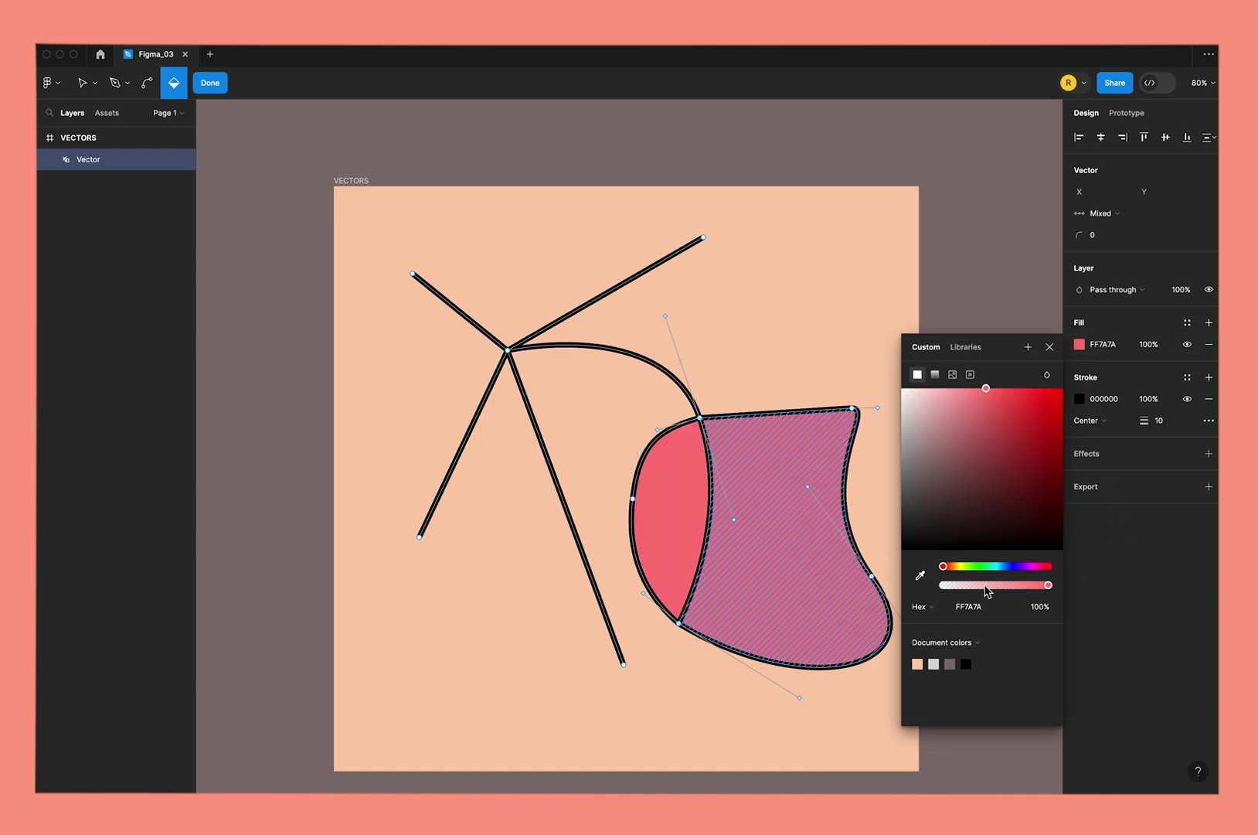
drag(1005, 572, 1007, 570)
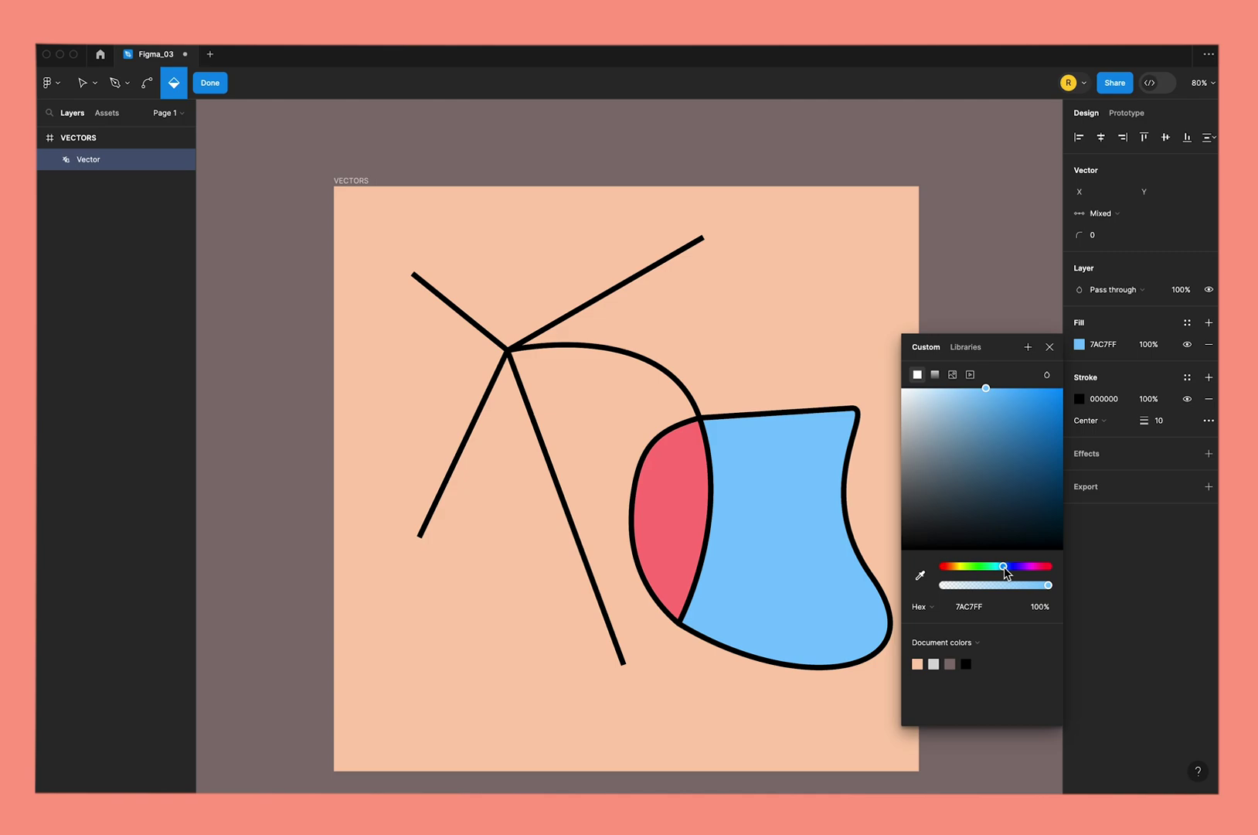
click(1050, 347)
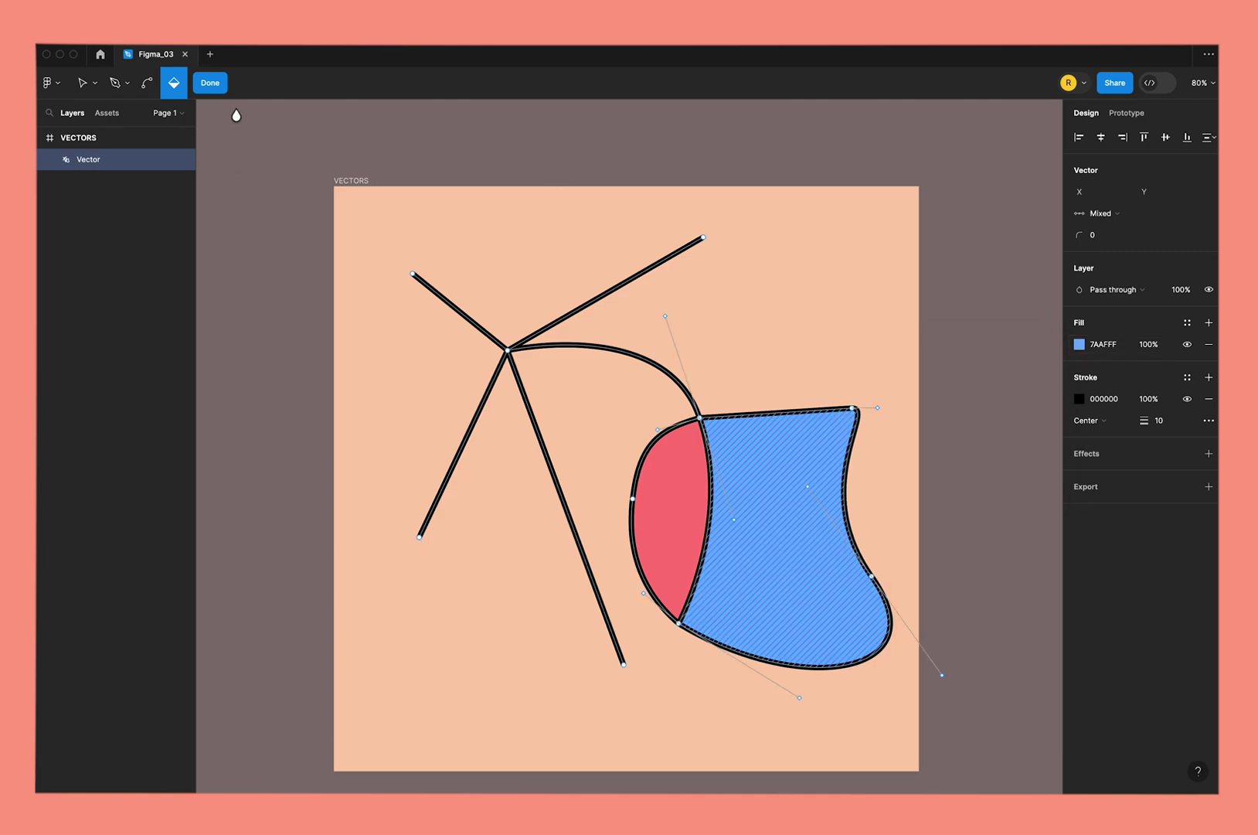
click(210, 83)
- Move the loop's junction, left and bottom points so the red region stretches further left
click(931, 374)
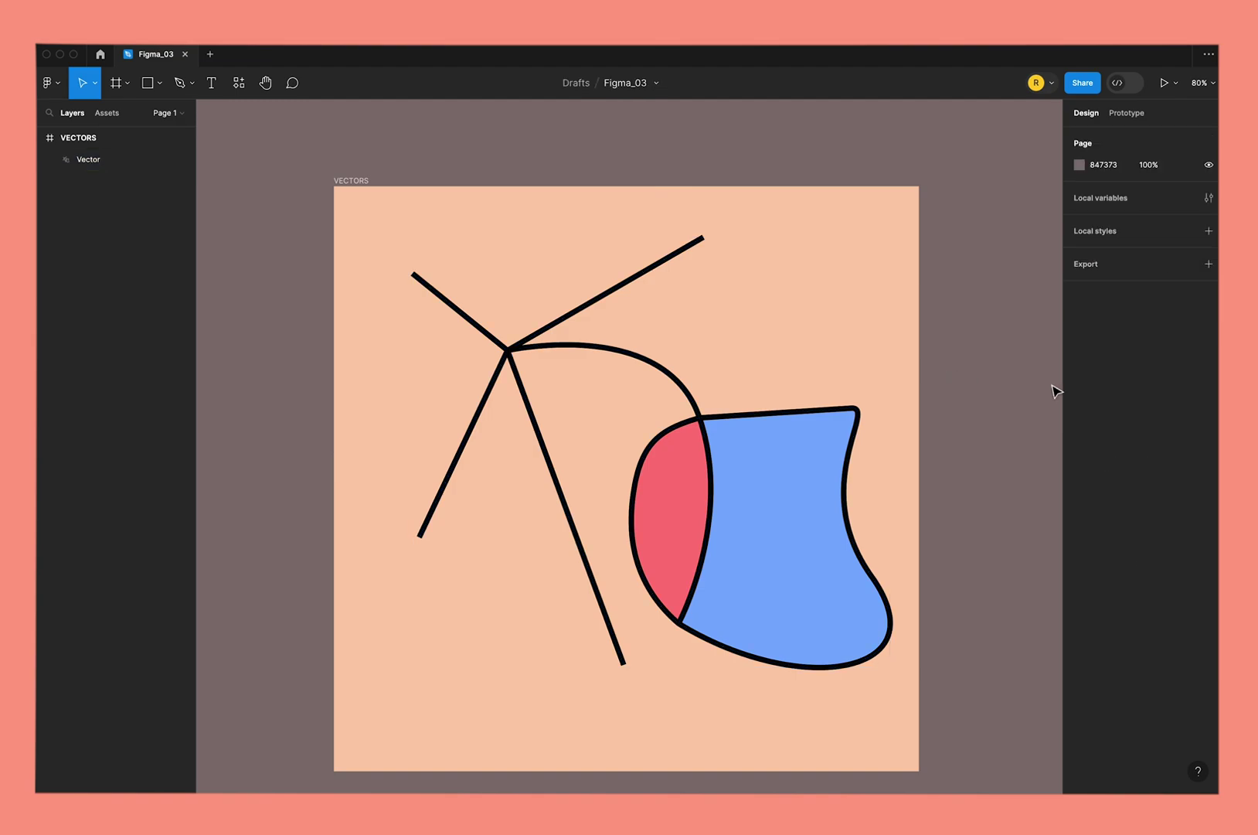
double_click(700, 418)
mouse_move(699, 418)
mouse_down()
mouse_move(767, 498)
mouse_move(597, 425)
mouse_move(421, 452)
mouse_move(518, 371)
mouse_move(640, 337)
mouse_move(711, 383)
mouse_move(742, 463)
mouse_up()
mouse_move(635, 504)
mouse_down()
mouse_move(597, 432)
mouse_move(544, 460)
mouse_move(595, 567)
mouse_move(611, 569)
mouse_move(607, 526)
mouse_up()
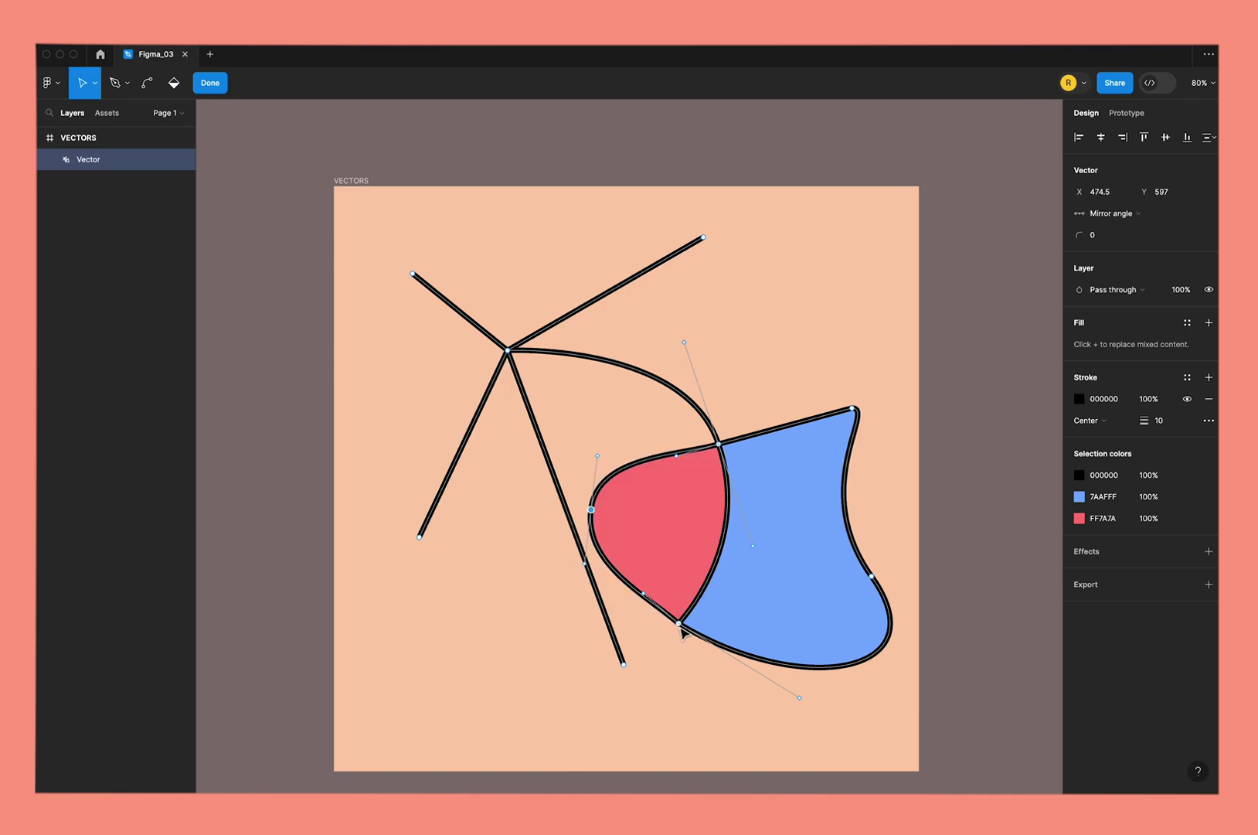
mouse_move(678, 623)
mouse_down()
mouse_move(736, 591)
mouse_move(729, 572)
mouse_up()
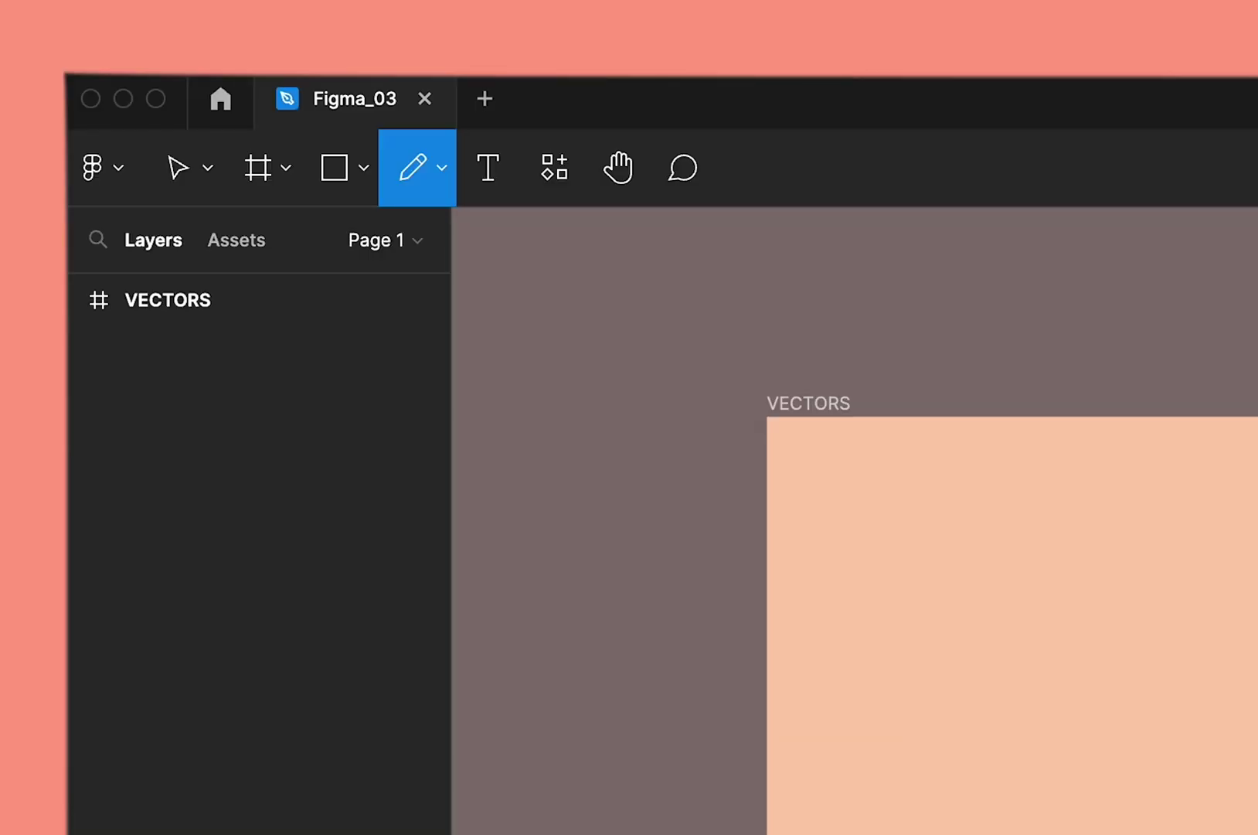
- Pencil-draw a wavy hill line across the frame and two cloud outlines above it
drag(330, 522, 588, 494)
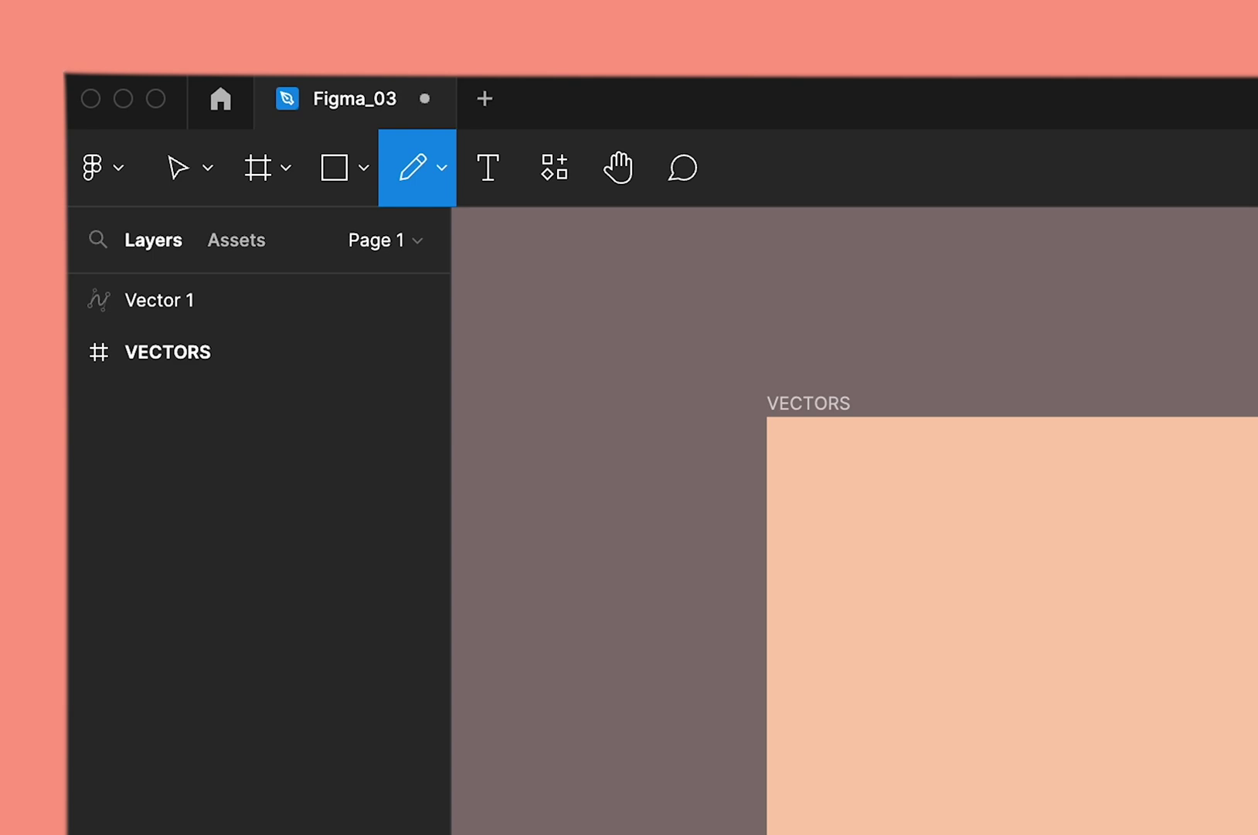
mouse_move(719, 504)
mouse_down()
mouse_move(770, 477)
mouse_move(895, 517)
mouse_move(921, 508)
mouse_up()
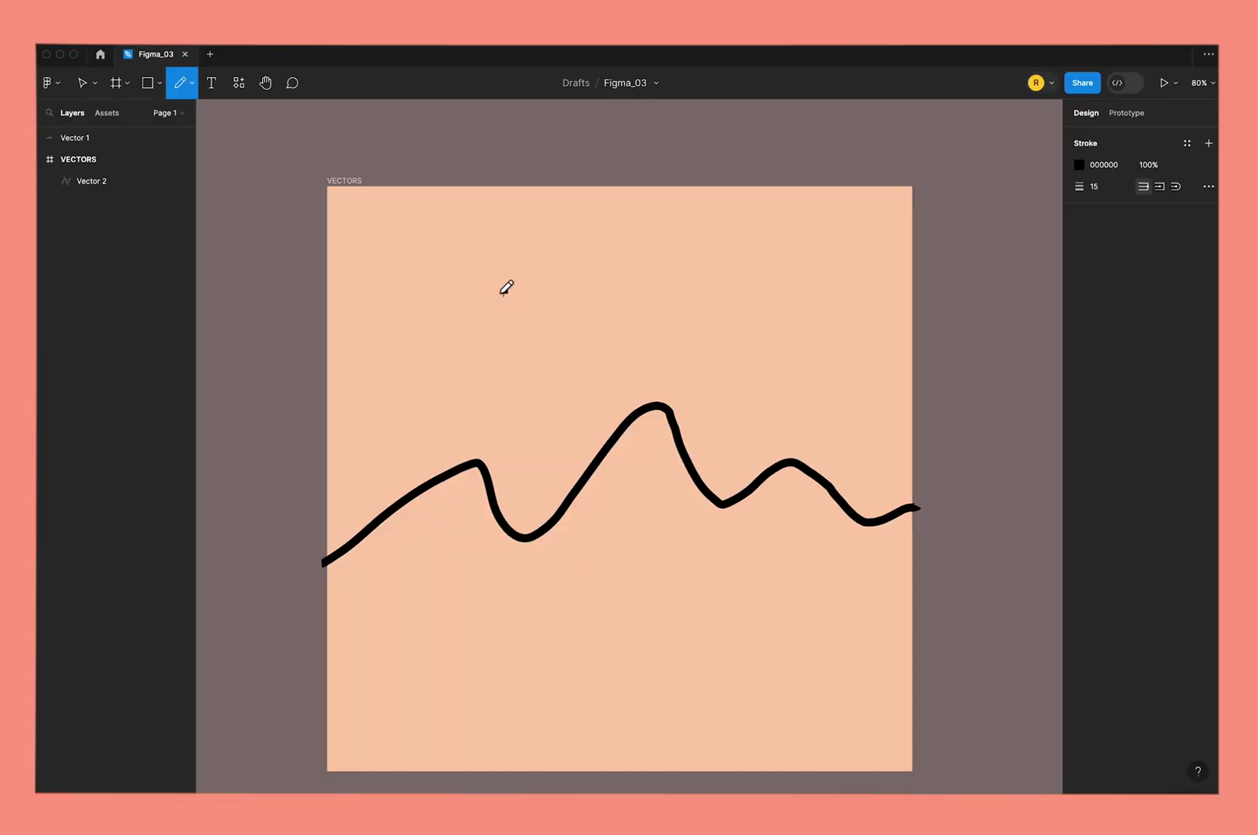
mouse_move(506, 291)
mouse_down()
mouse_move(570, 352)
mouse_move(581, 293)
mouse_move(520, 283)
mouse_move(497, 295)
mouse_up()
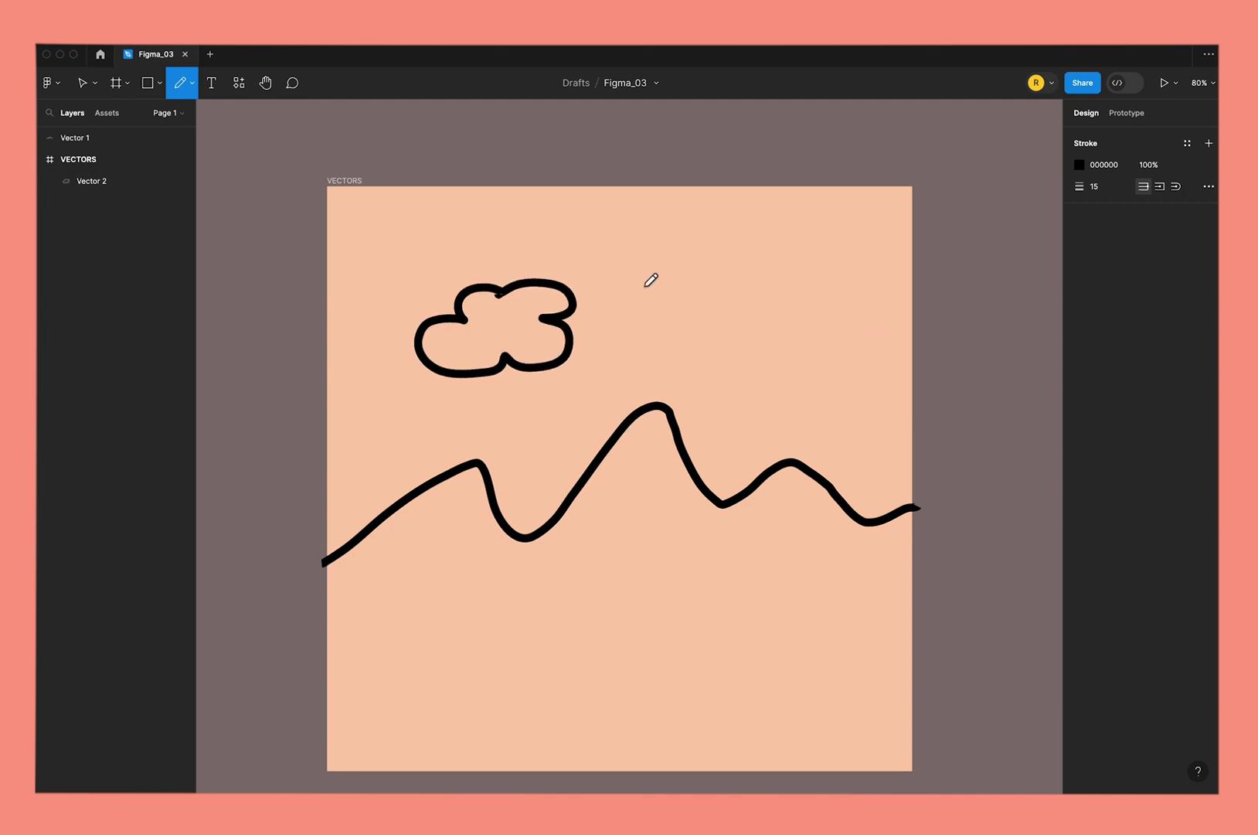
mouse_move(830, 253)
mouse_down()
mouse_move(770, 248)
mouse_move(722, 269)
mouse_move(773, 311)
mouse_move(858, 307)
mouse_move(903, 266)
mouse_move(824, 252)
mouse_up()
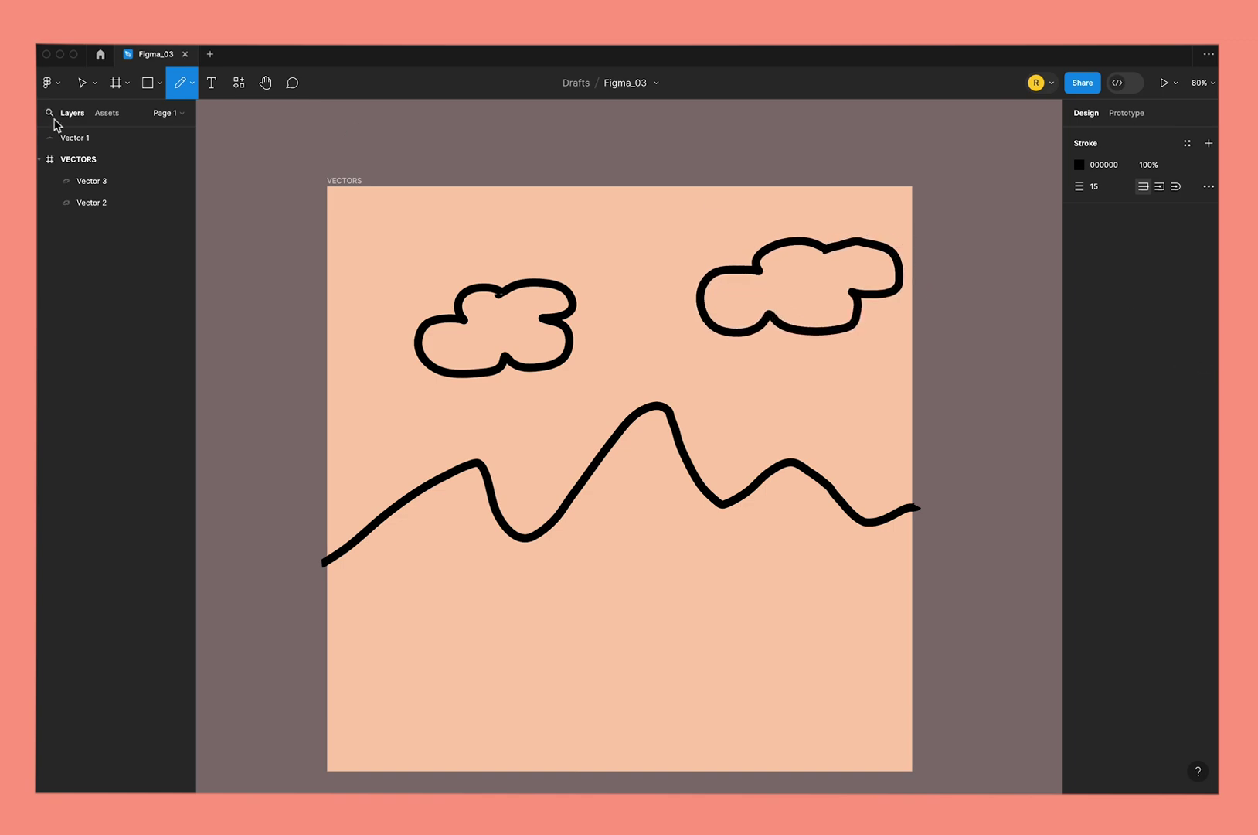
click(81, 85)
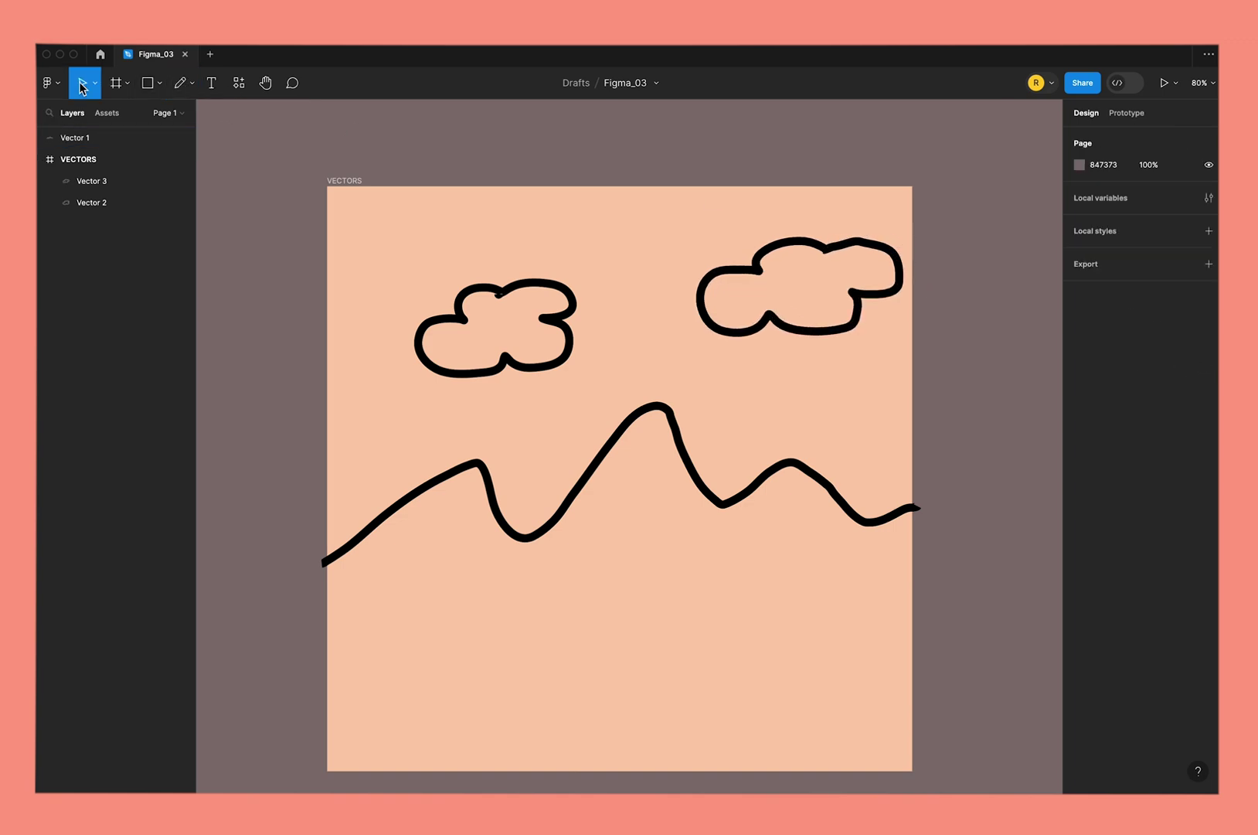
- Give the right and left cloud outlines a light grey D9D9D9 fill
click(761, 271)
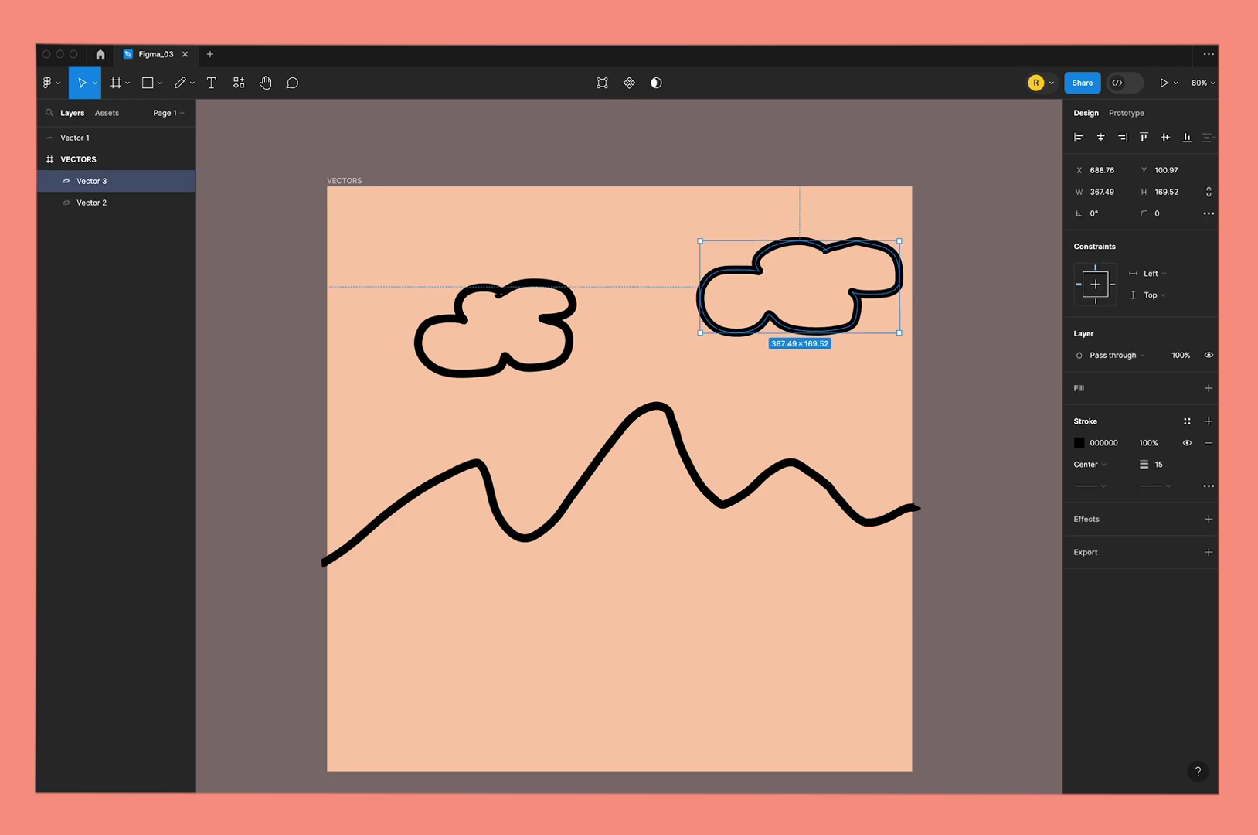
click(1209, 389)
click(561, 340)
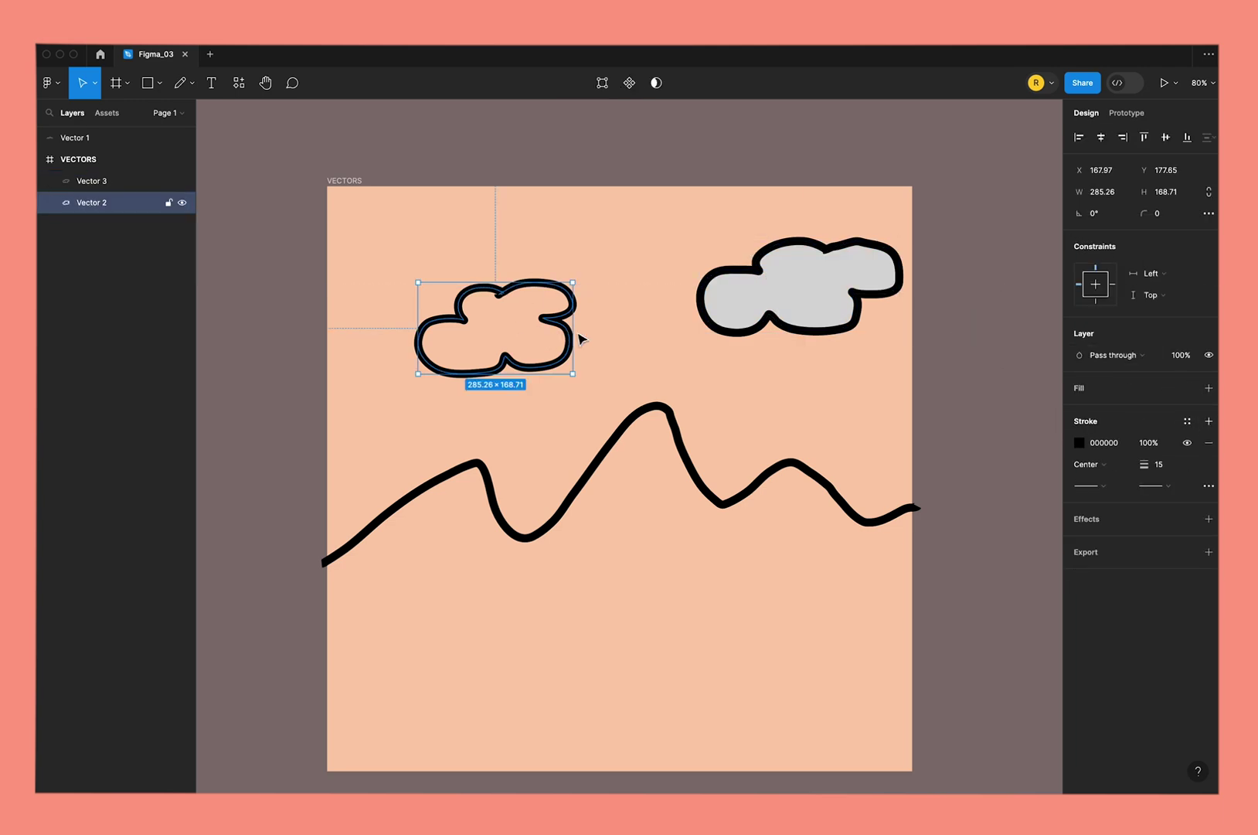
click(1208, 388)
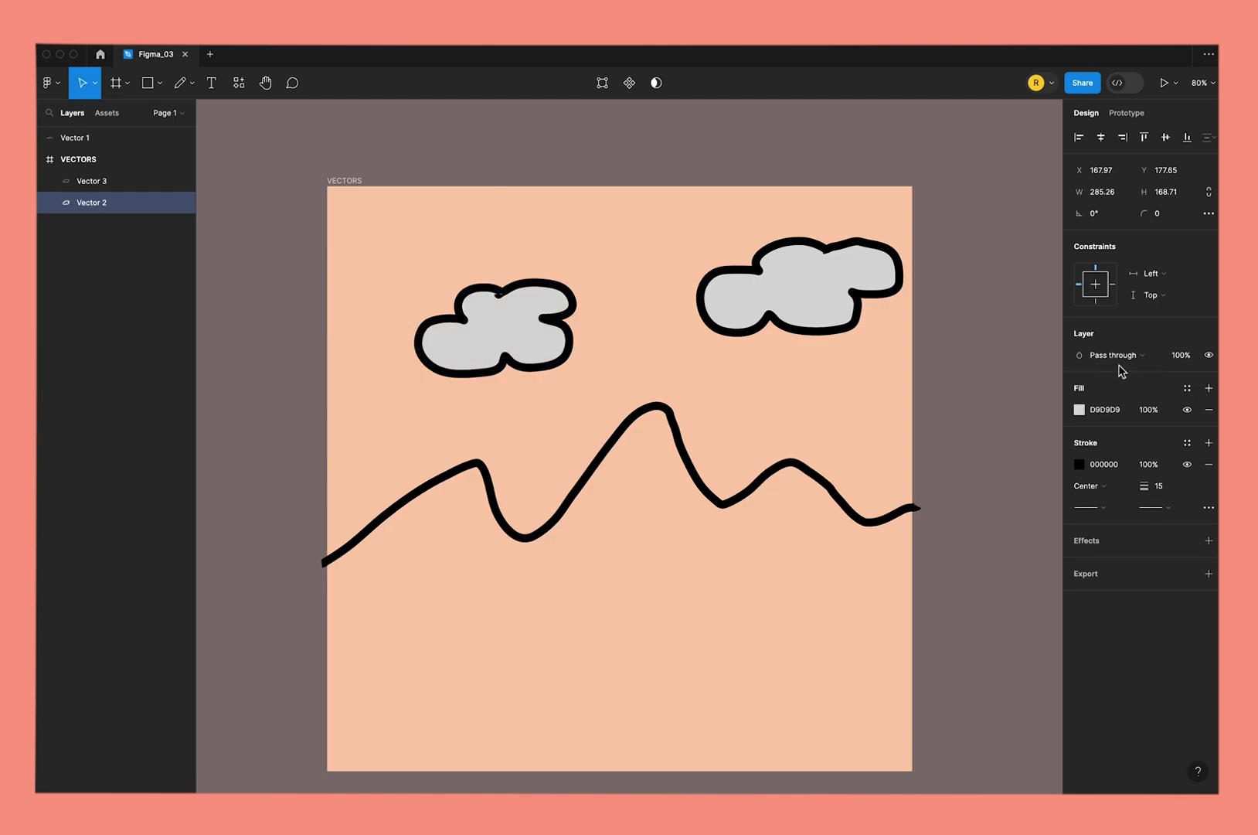
- Add a fill to the wavy hill line
click(770, 483)
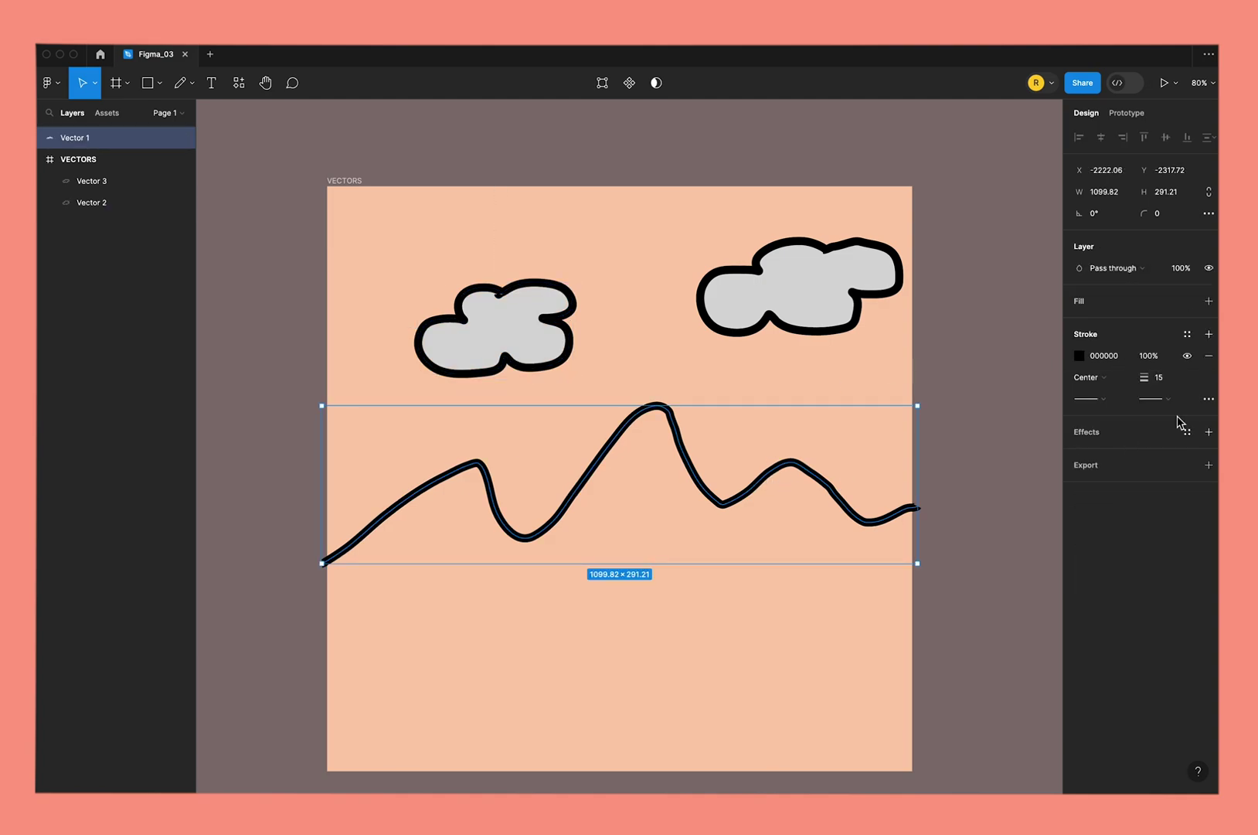
click(1208, 302)
click(1079, 324)
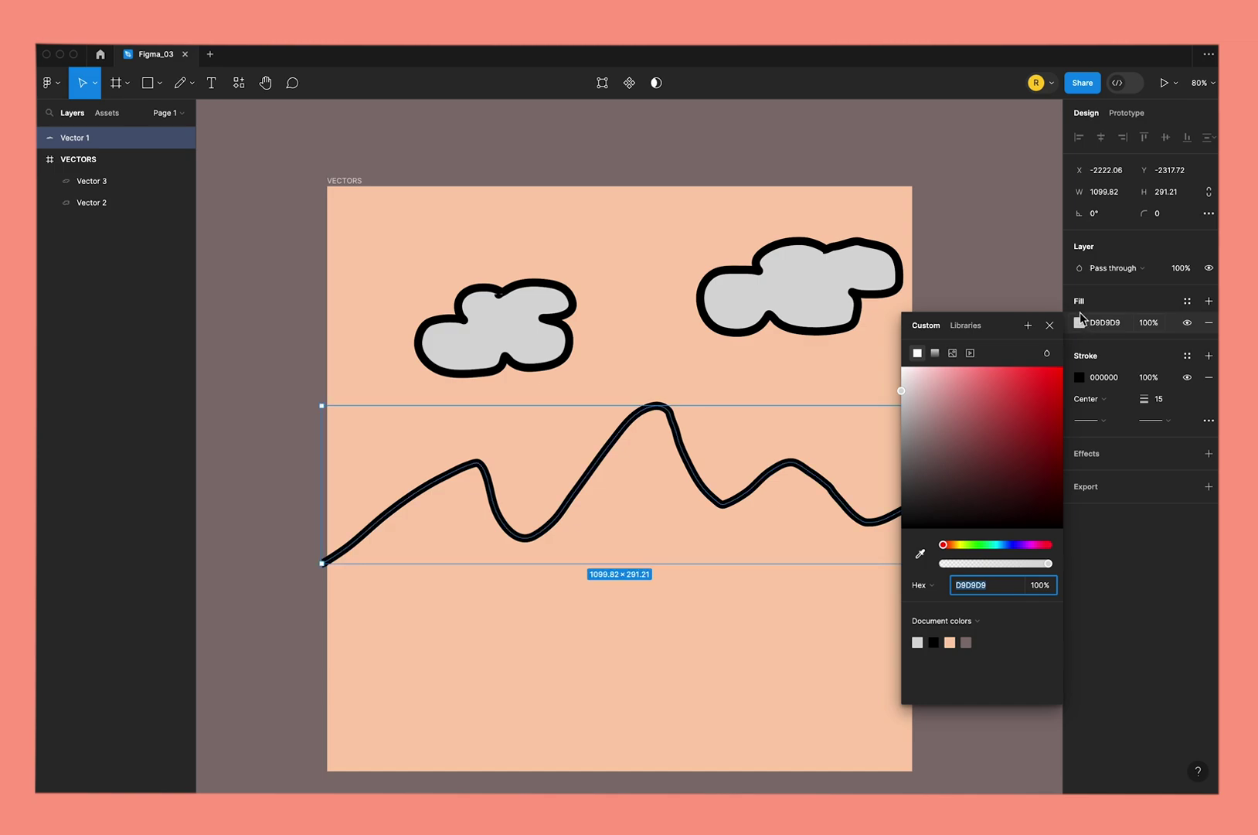
click(1050, 325)
click(993, 360)
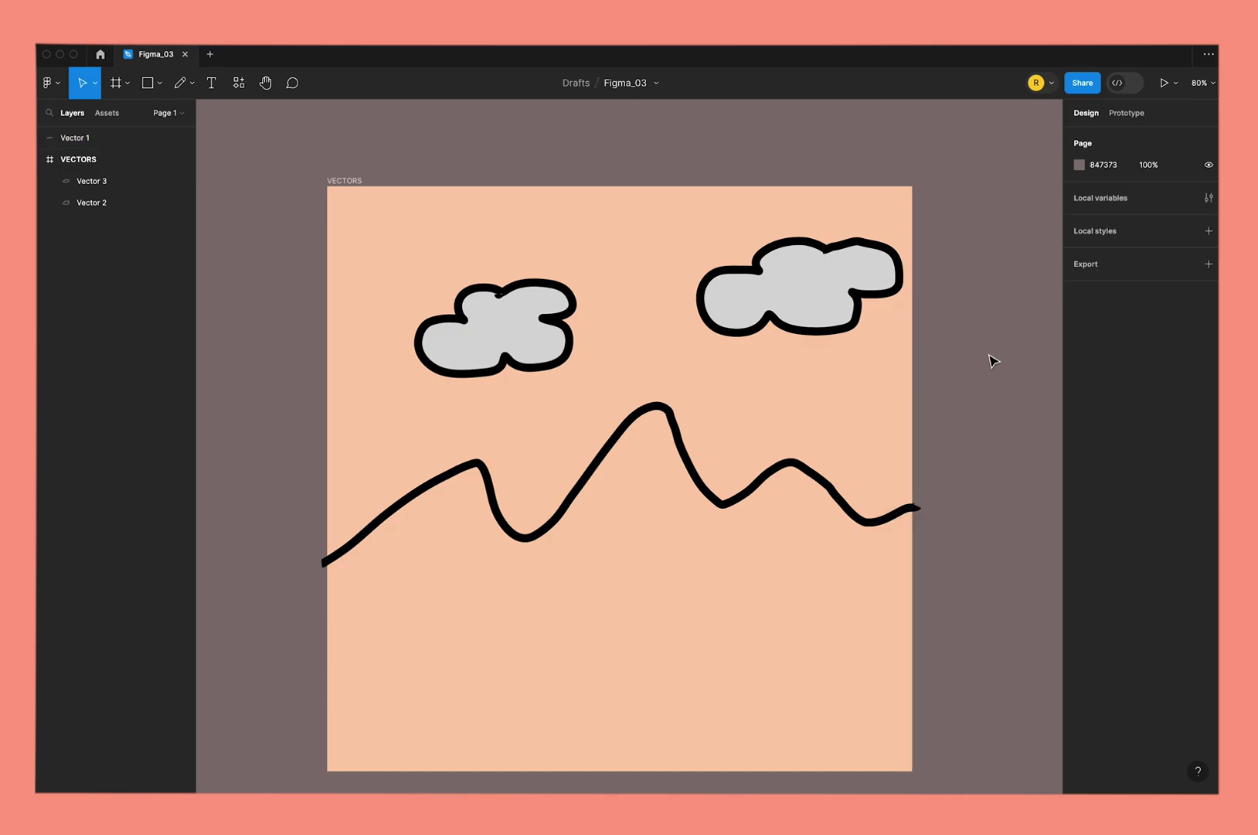
- Pencil-draw Vector 4 looping from the wave's left end around the frame's bottom to its right end
click(160, 85)
click(191, 84)
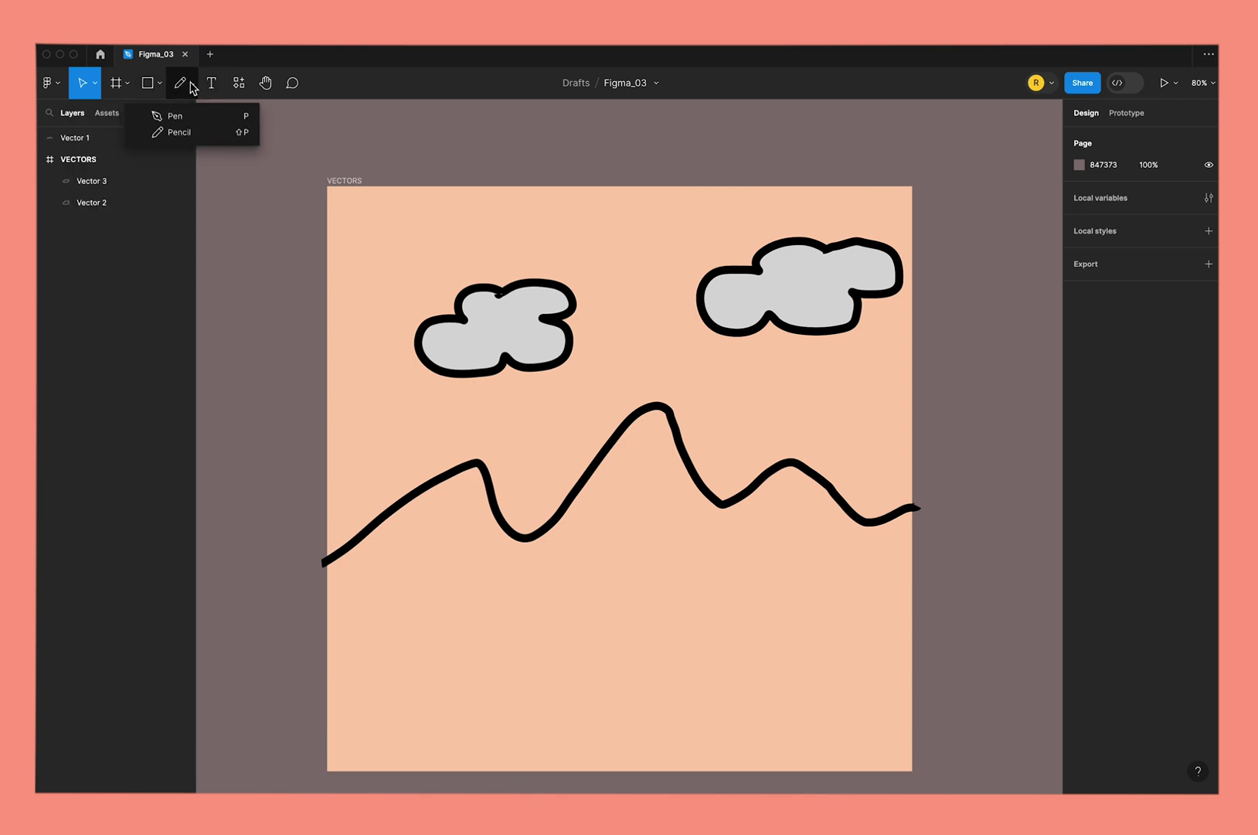
click(191, 133)
mouse_move(328, 562)
mouse_down()
mouse_move(329, 782)
mouse_move(929, 563)
mouse_move(932, 501)
mouse_move(905, 521)
mouse_up()
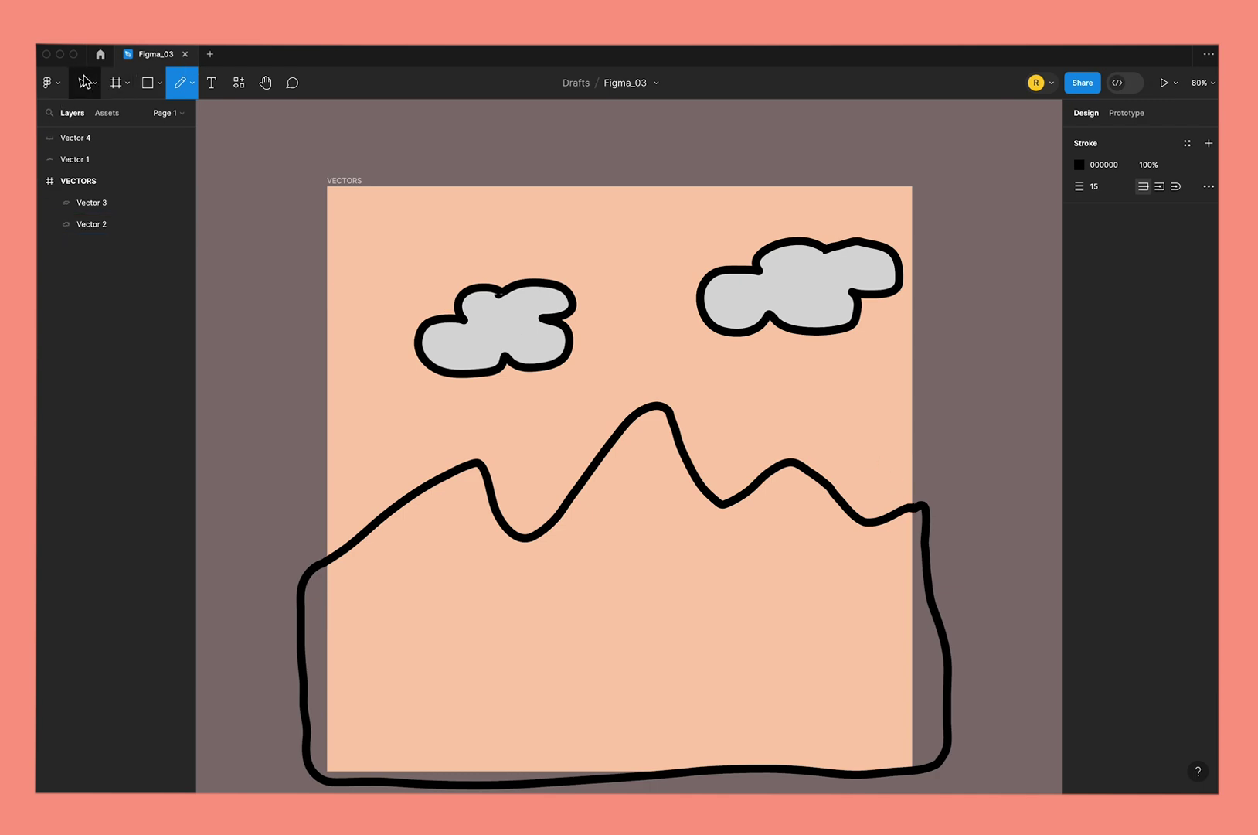
click(83, 83)
- Merge the wave line and lower outline into one vector shape
click(492, 510)
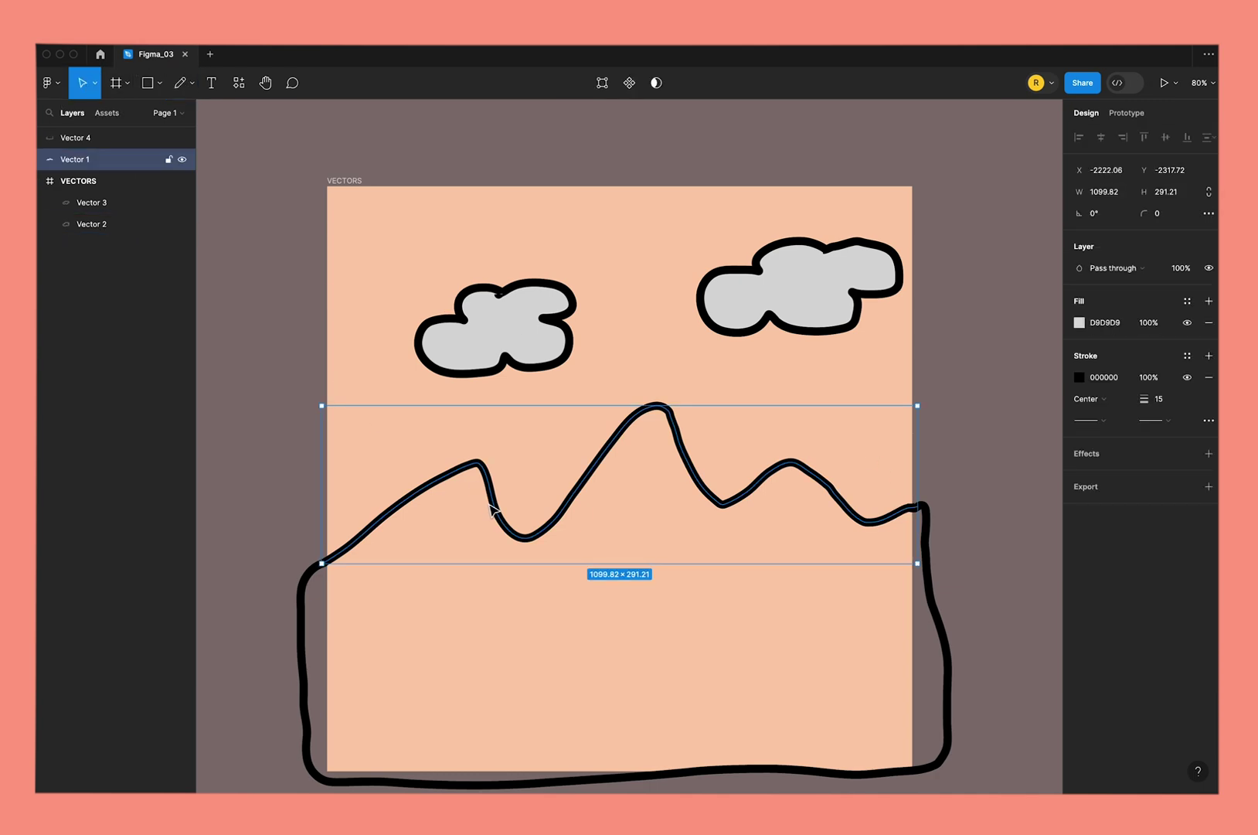
shift+click(305, 618)
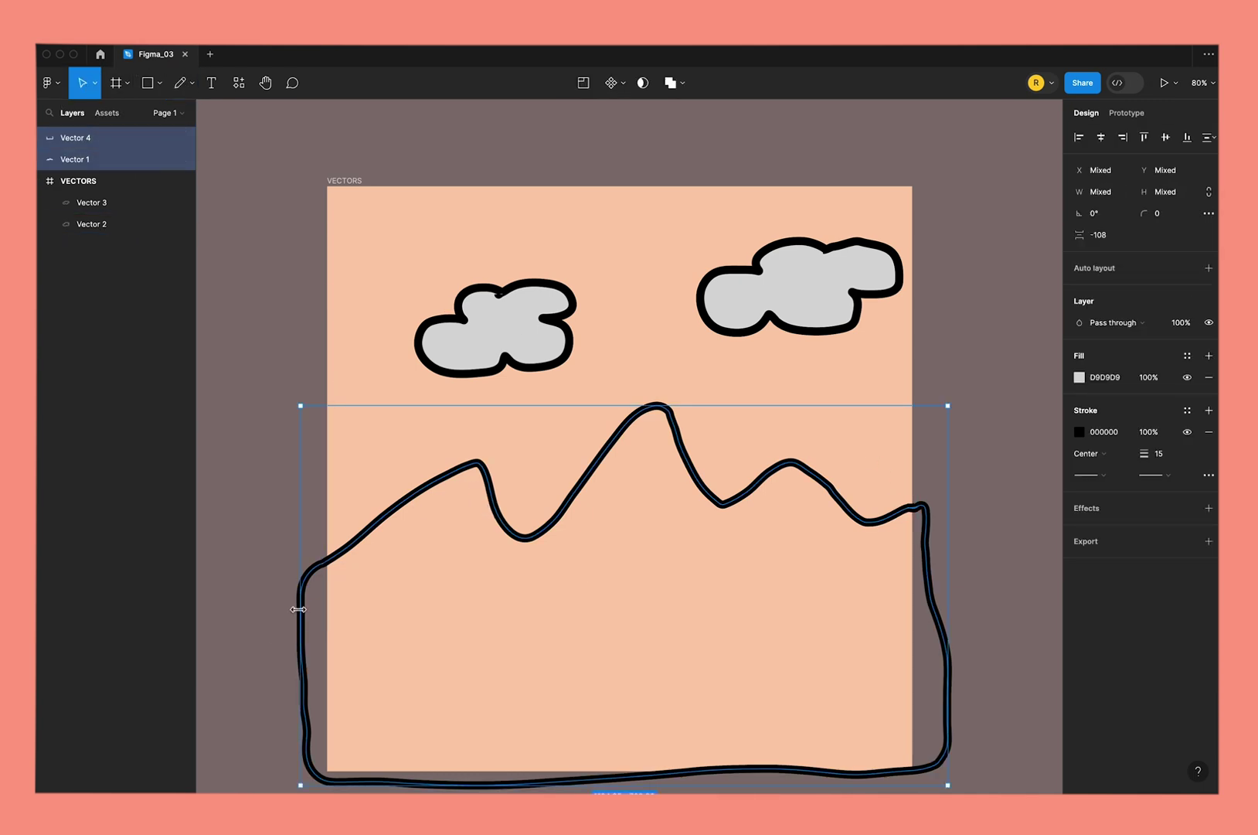
right_click(721, 503)
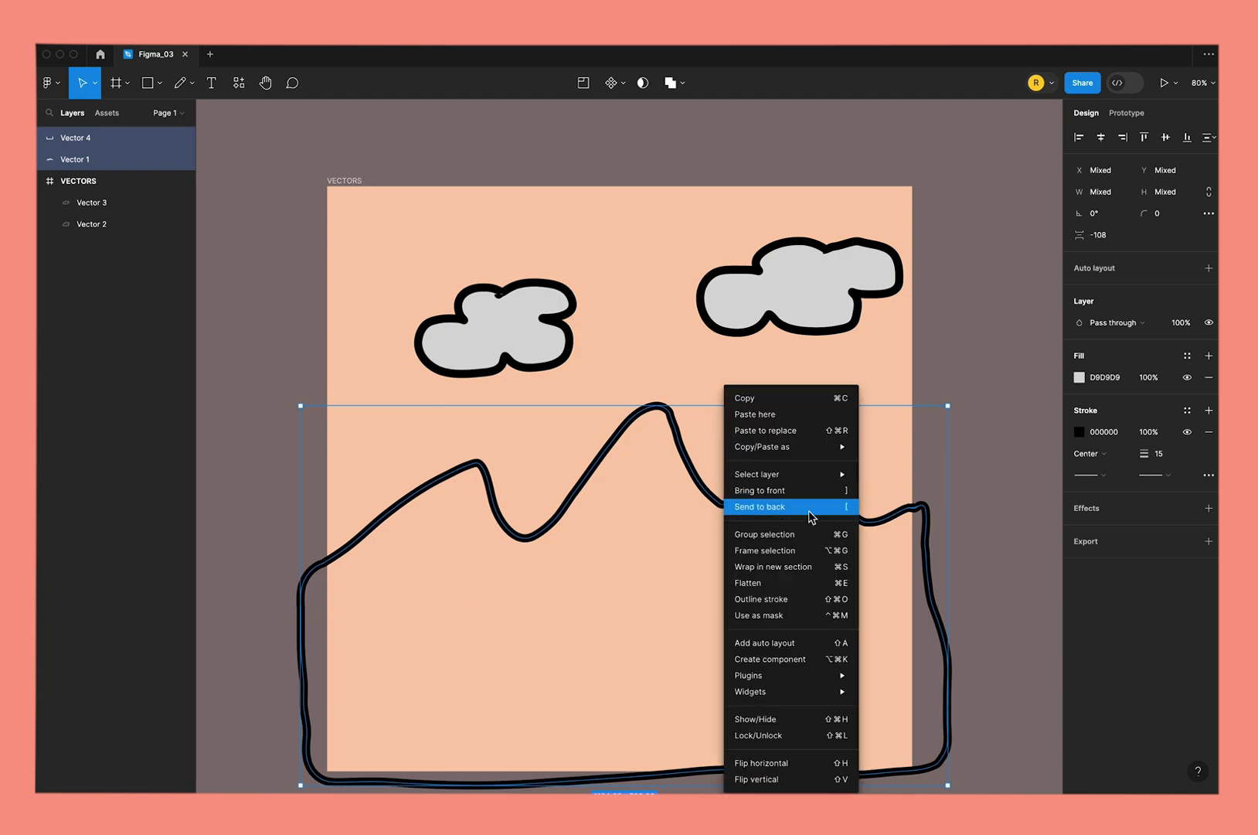
click(783, 591)
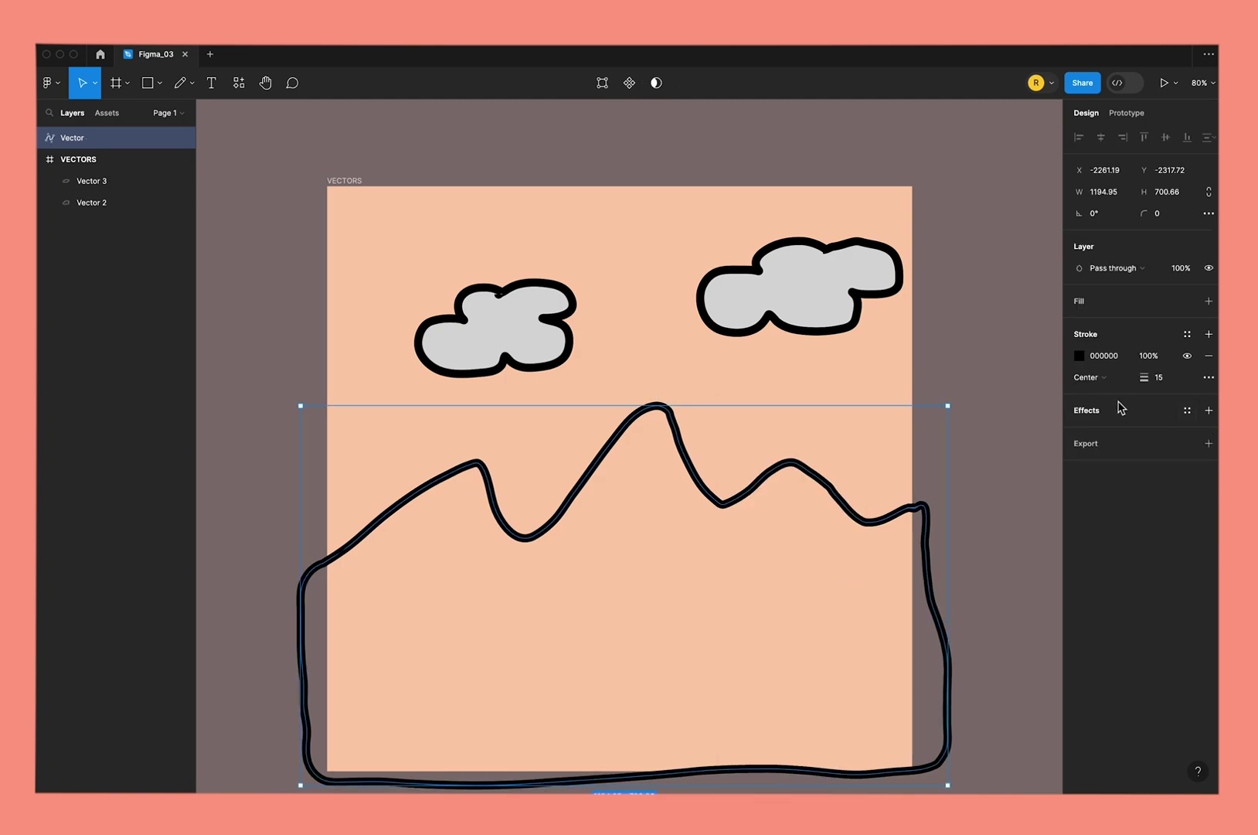
- Fill the merged mountain vector with red DC2525
click(1209, 301)
click(1080, 323)
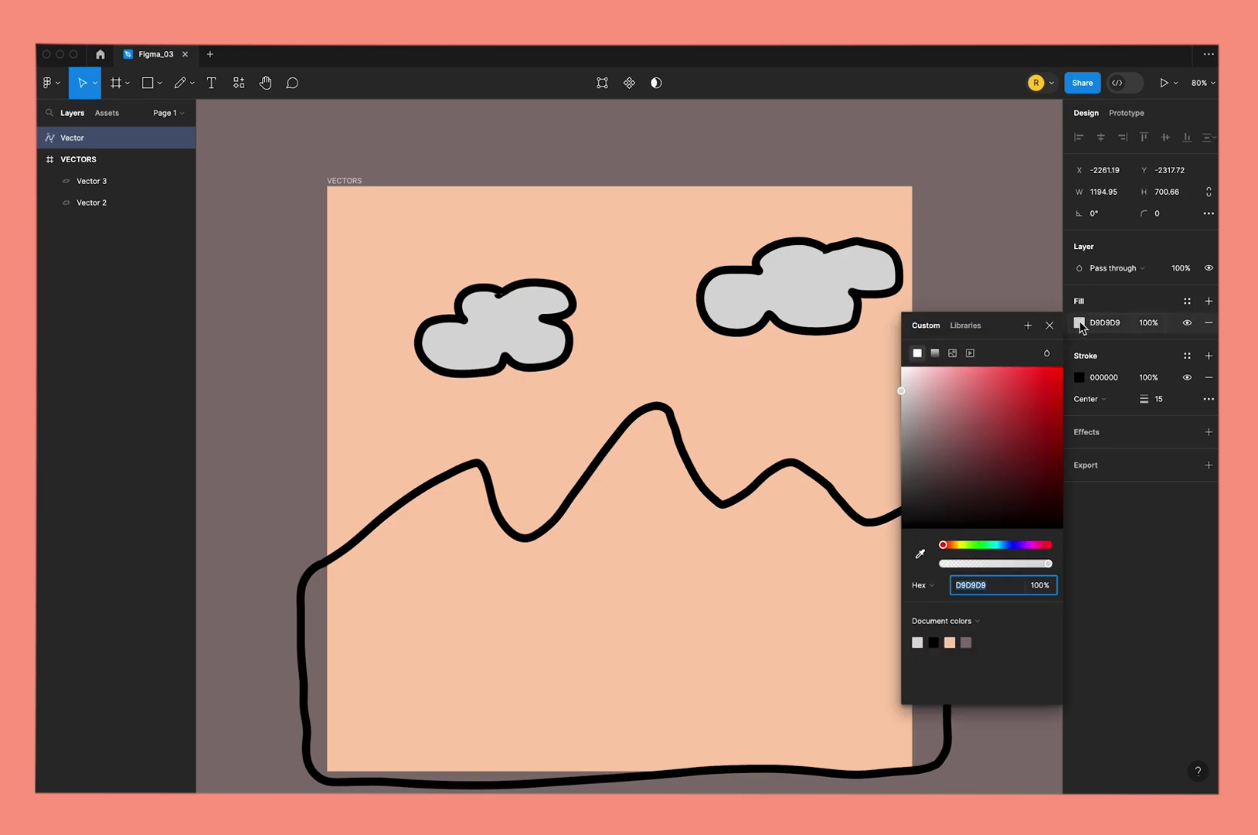
click(1034, 391)
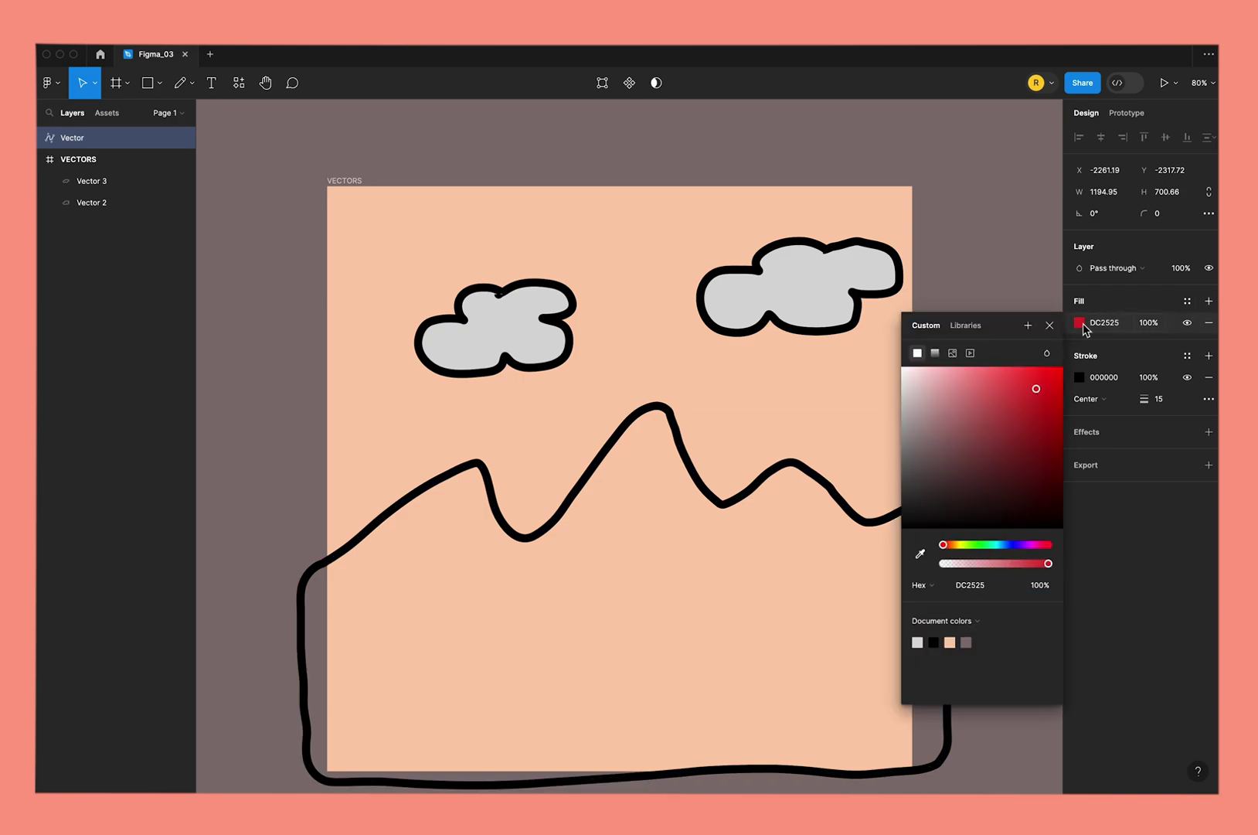
click(1051, 326)
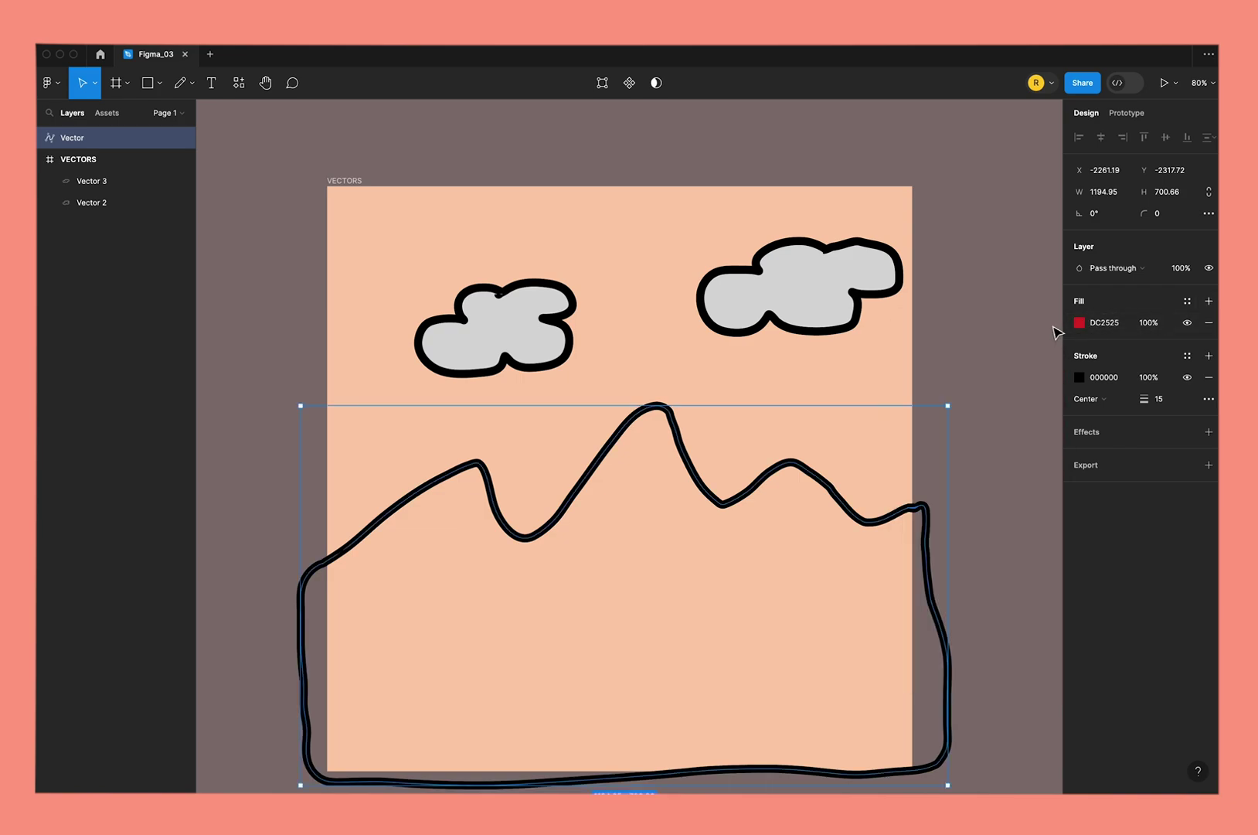
- Extend the path from the left corner, curve the new segments, and join the ends to close it
double_click(430, 485)
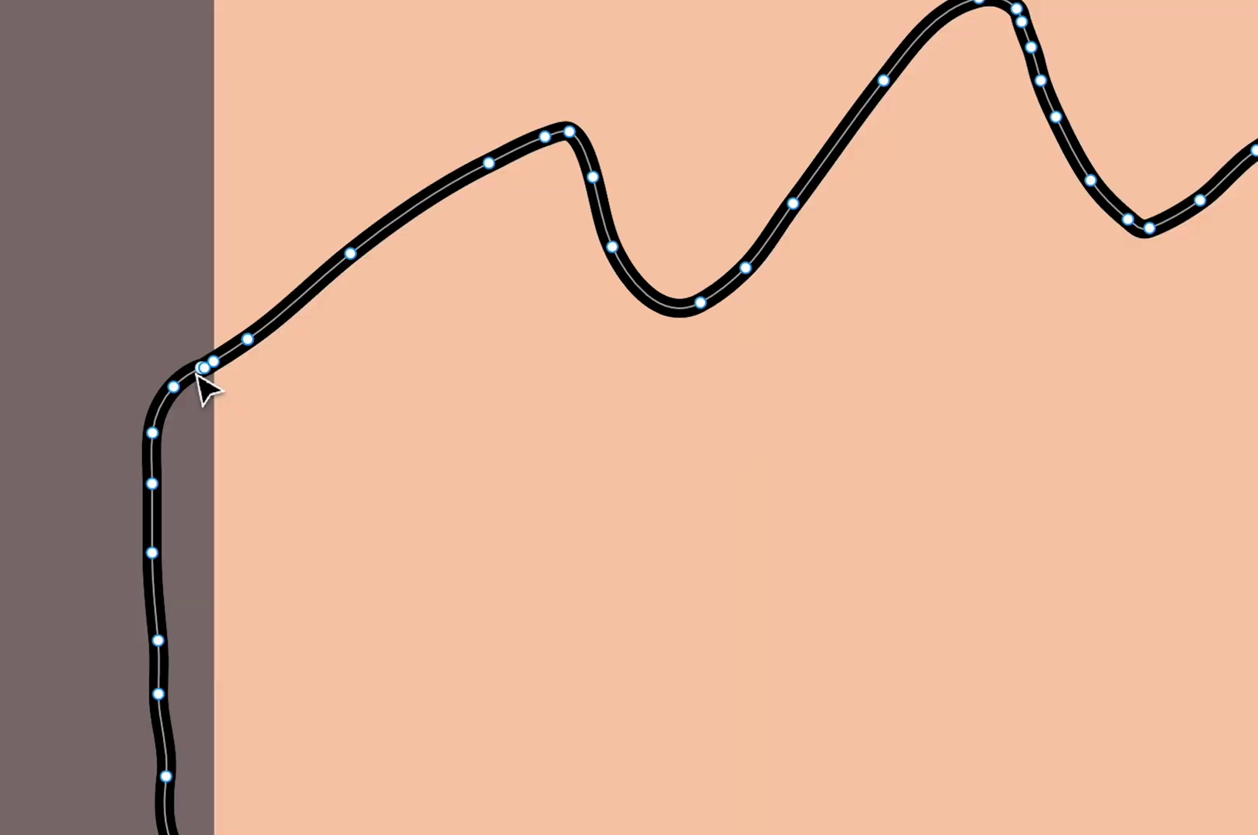
drag(203, 367, 527, 433)
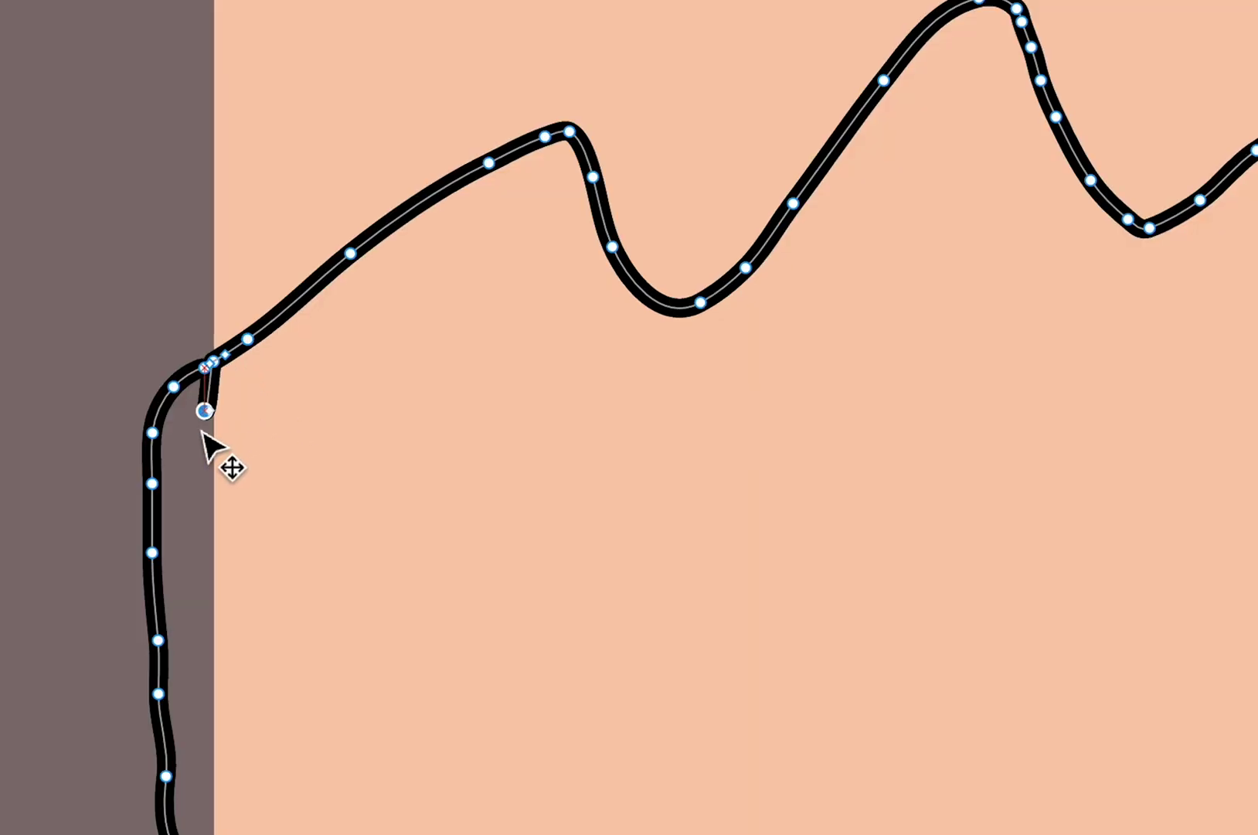
drag(206, 383, 208, 468)
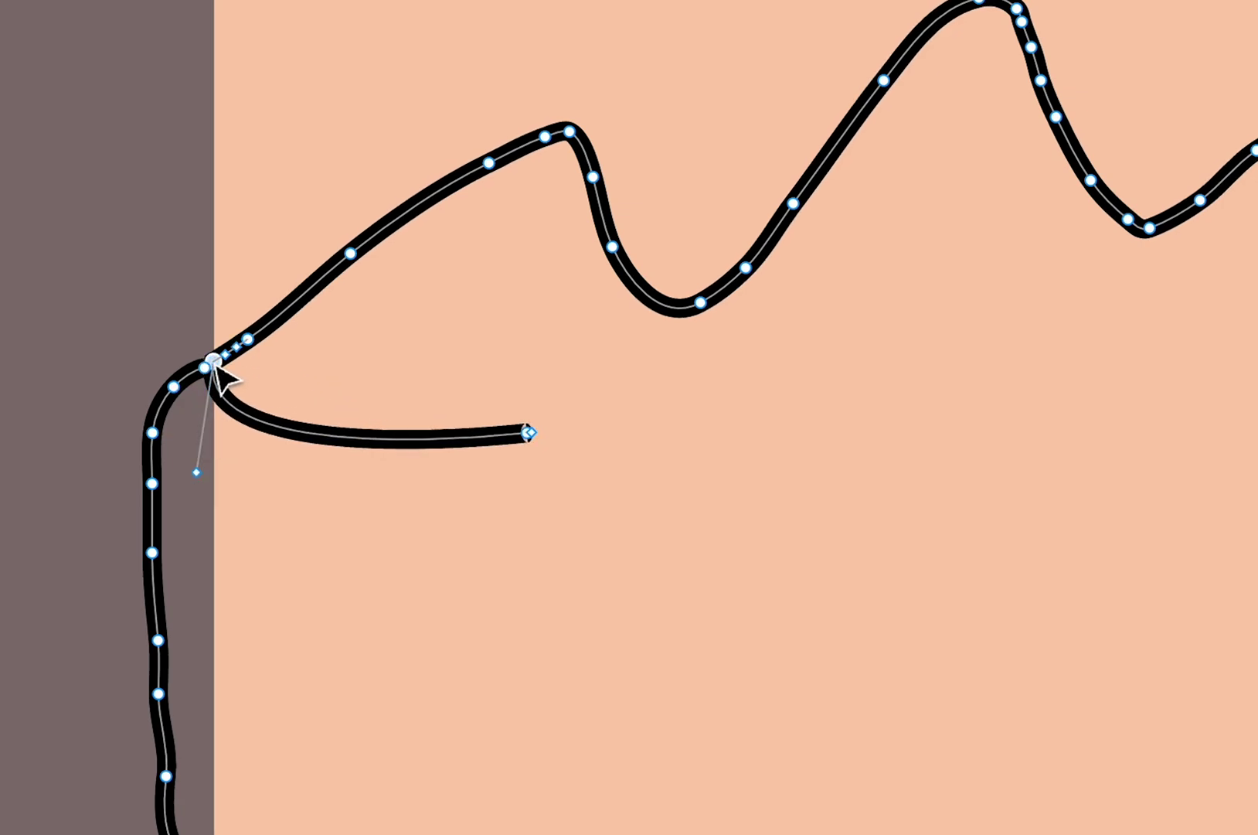
mouse_move(211, 362)
mouse_down()
mouse_move(349, 417)
mouse_move(247, 338)
mouse_up()
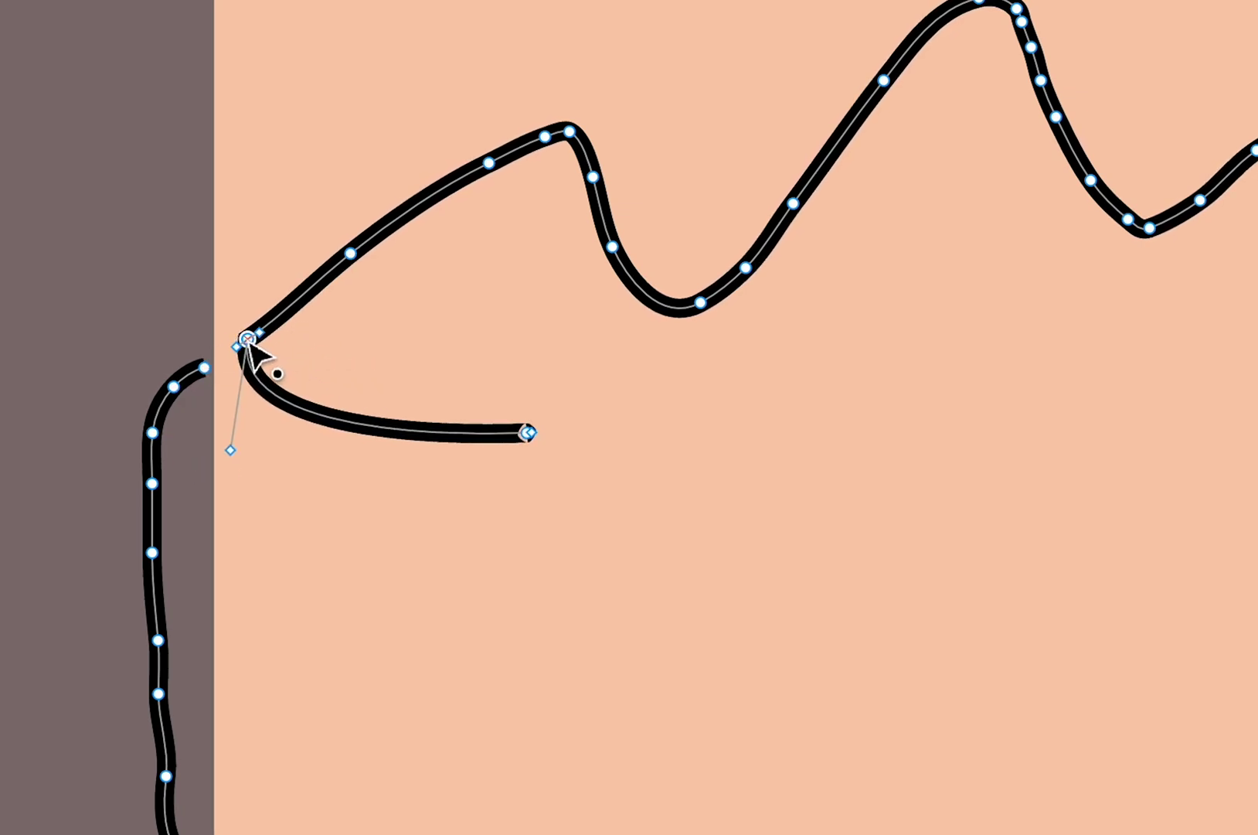
drag(528, 435, 379, 524)
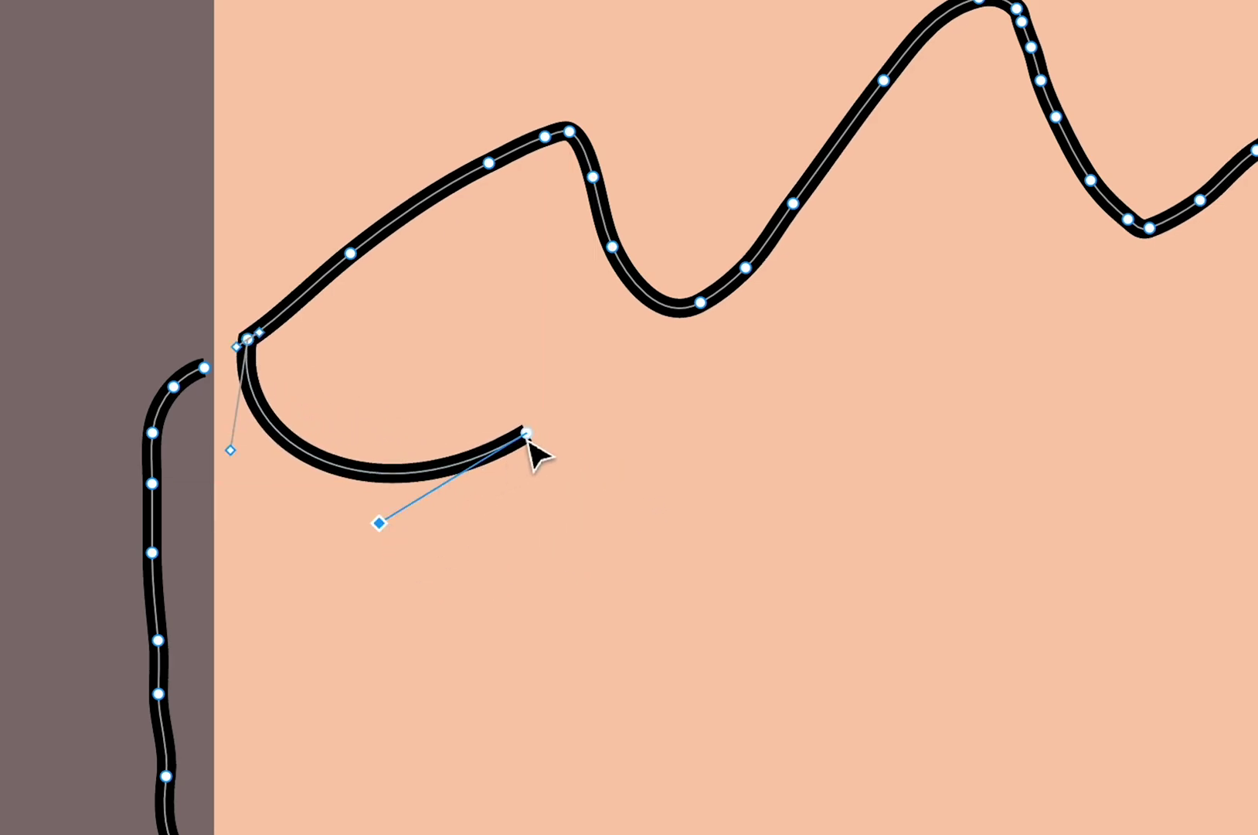
drag(527, 434, 204, 367)
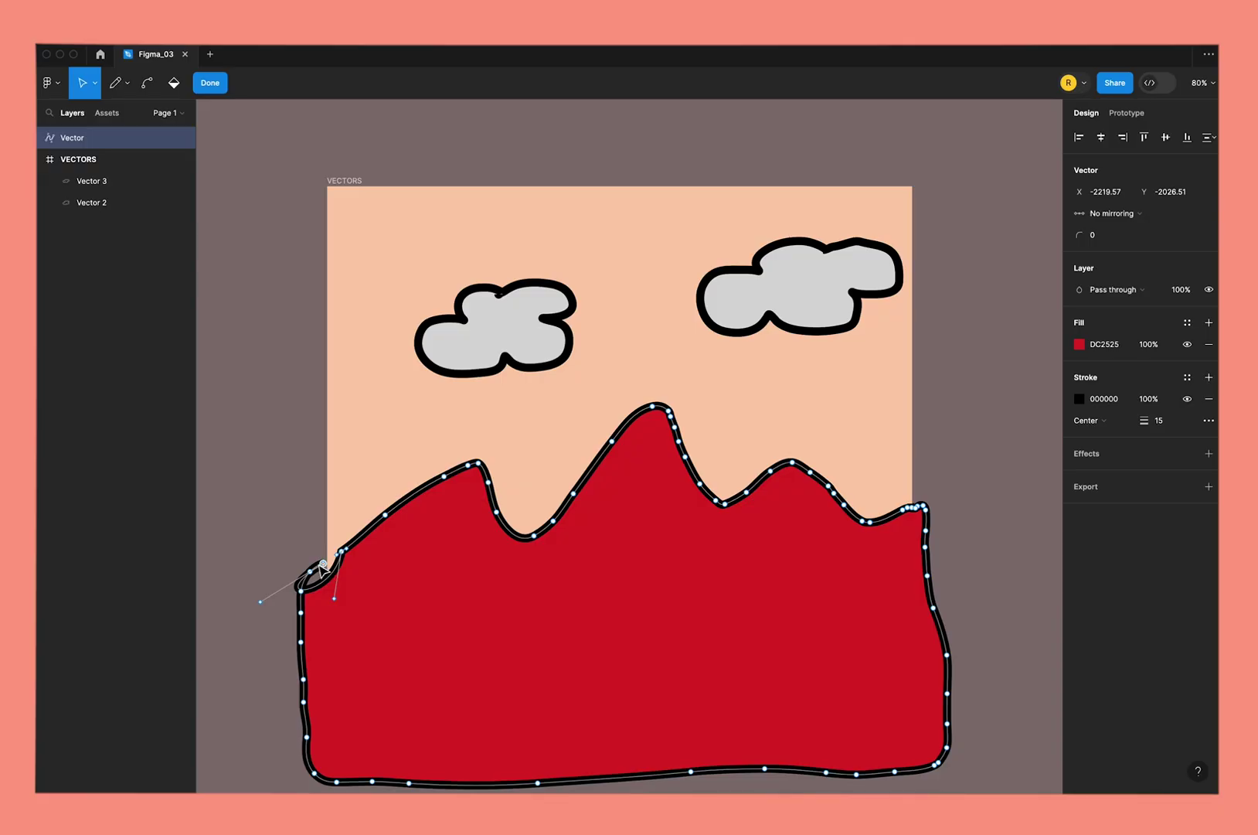
drag(263, 609, 331, 590)
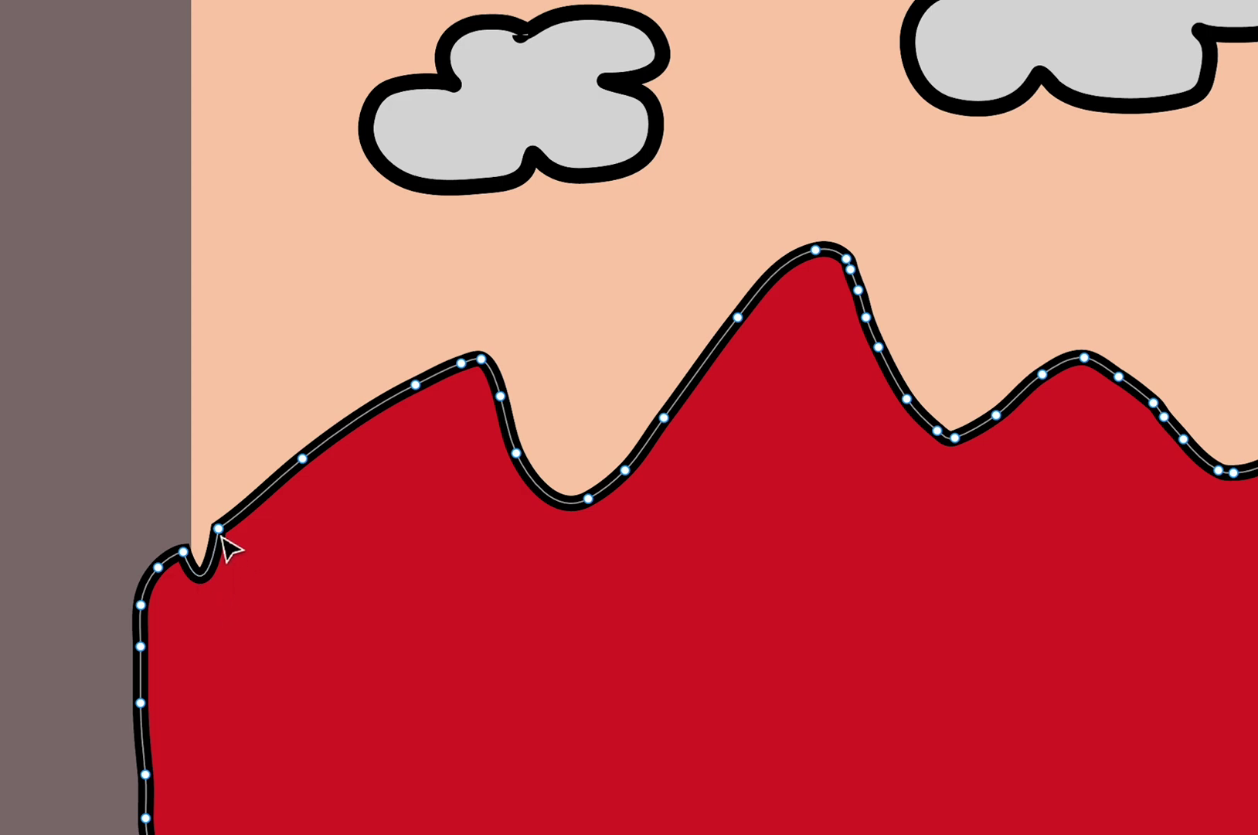
- Smooth the left-corner notch and delete the extra left-slope point without breaking the outline
click(218, 528)
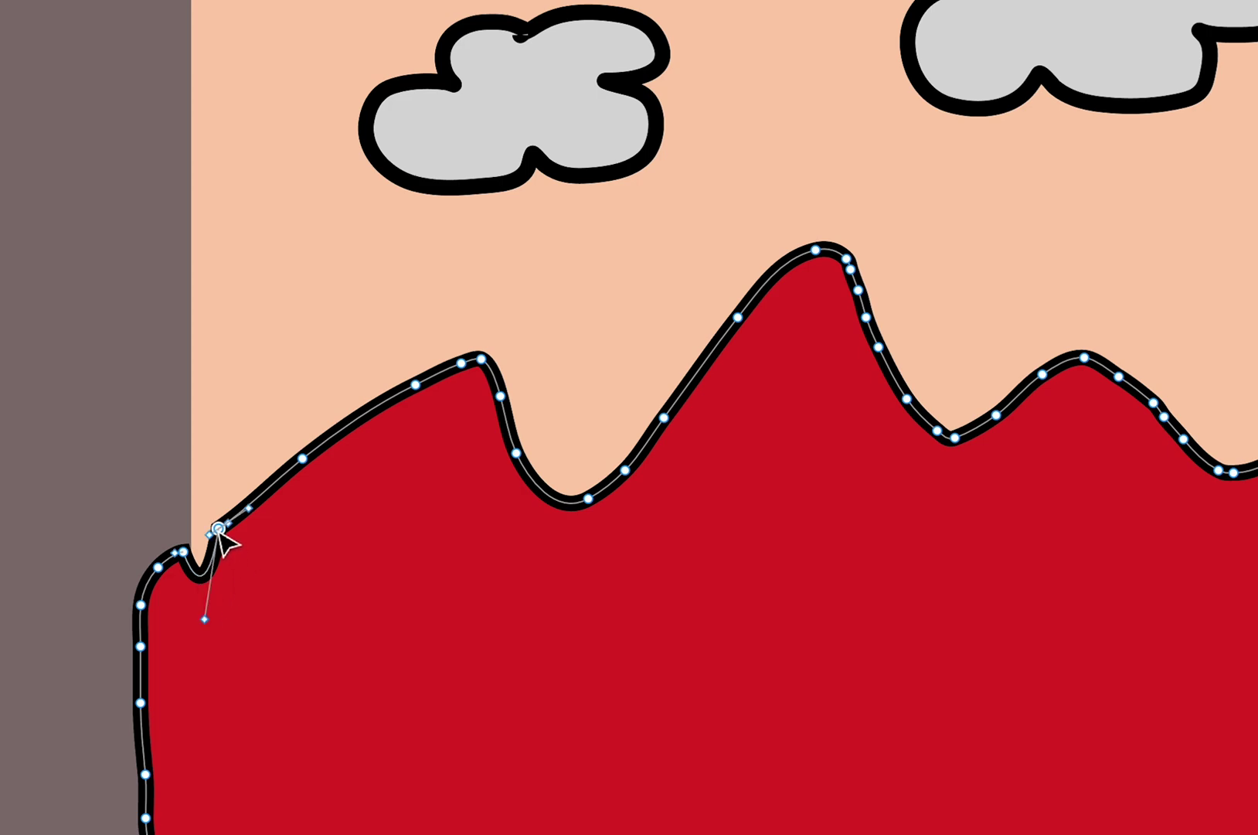
drag(204, 618, 210, 562)
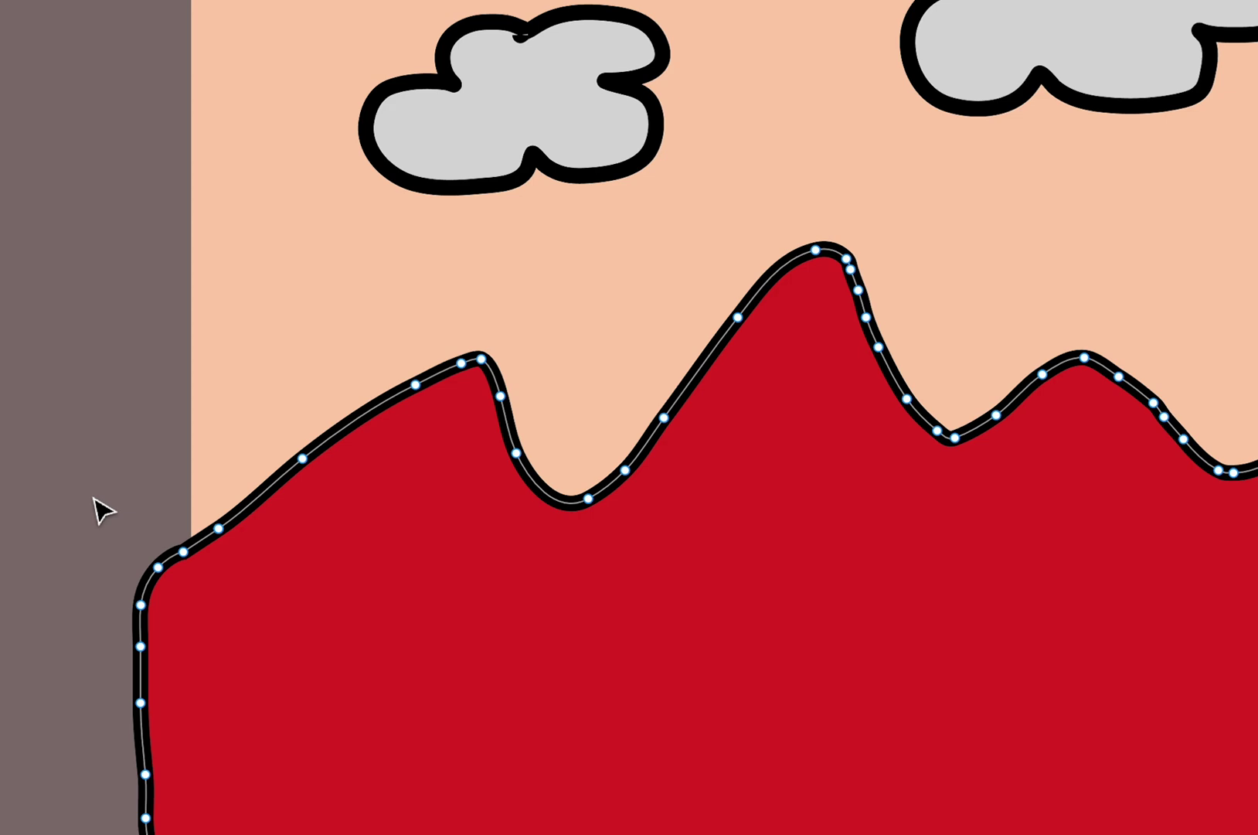
key(BackSpace)
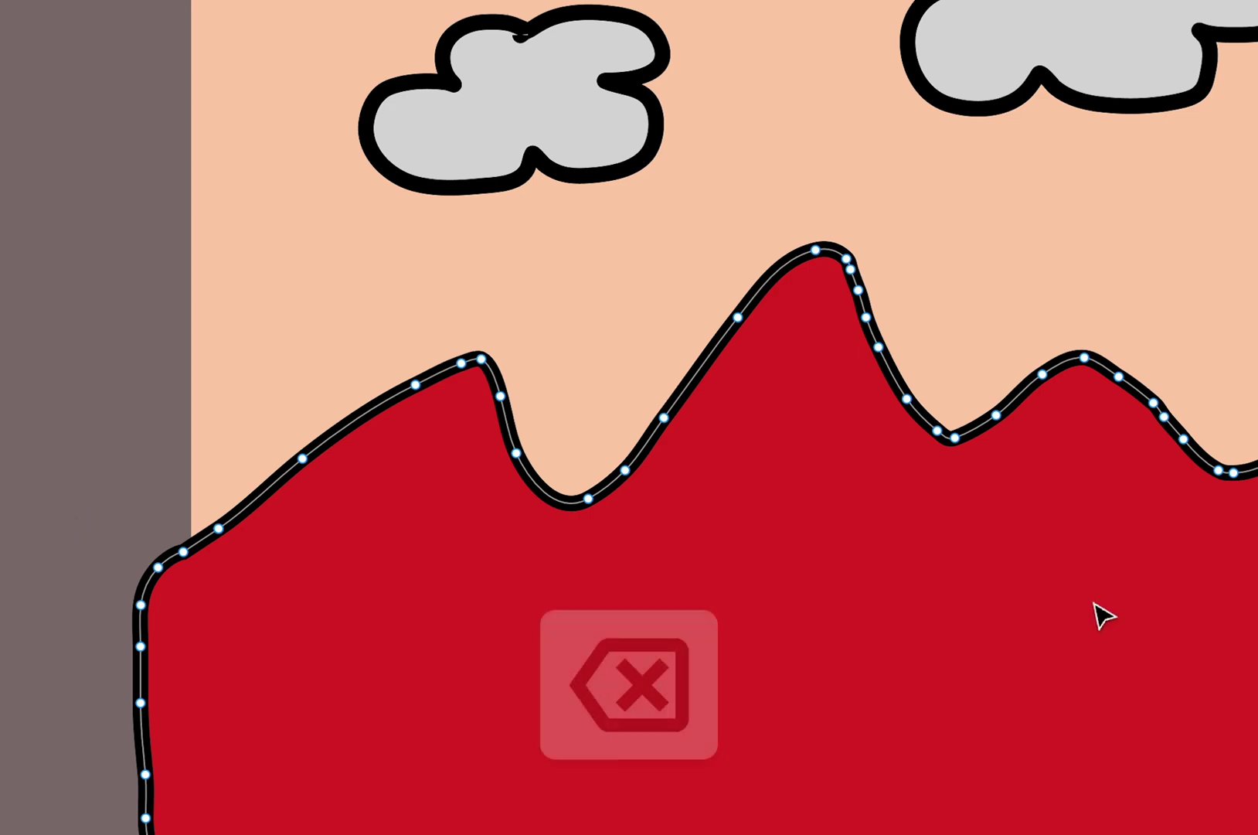
click(302, 458)
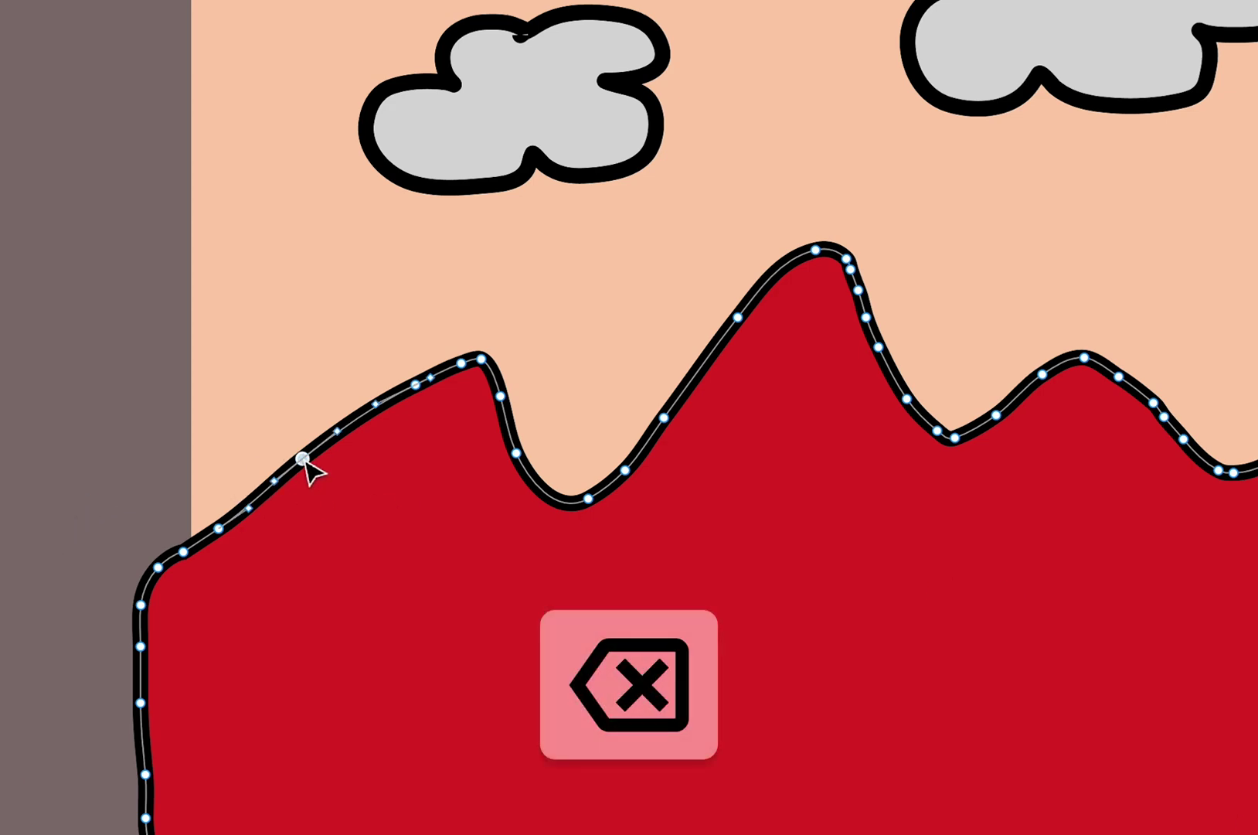
key(BackSpace)
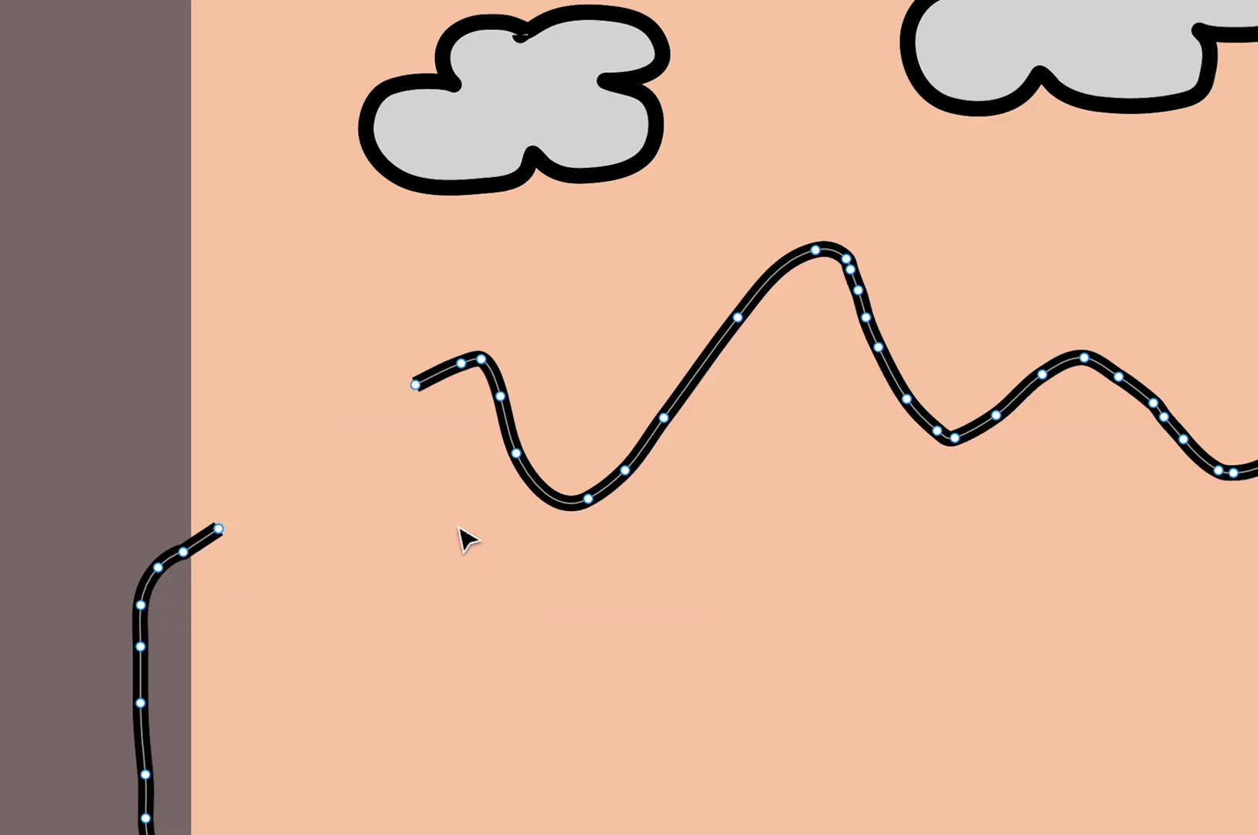
key(ctrl+z)
key(shift+BackSpace)
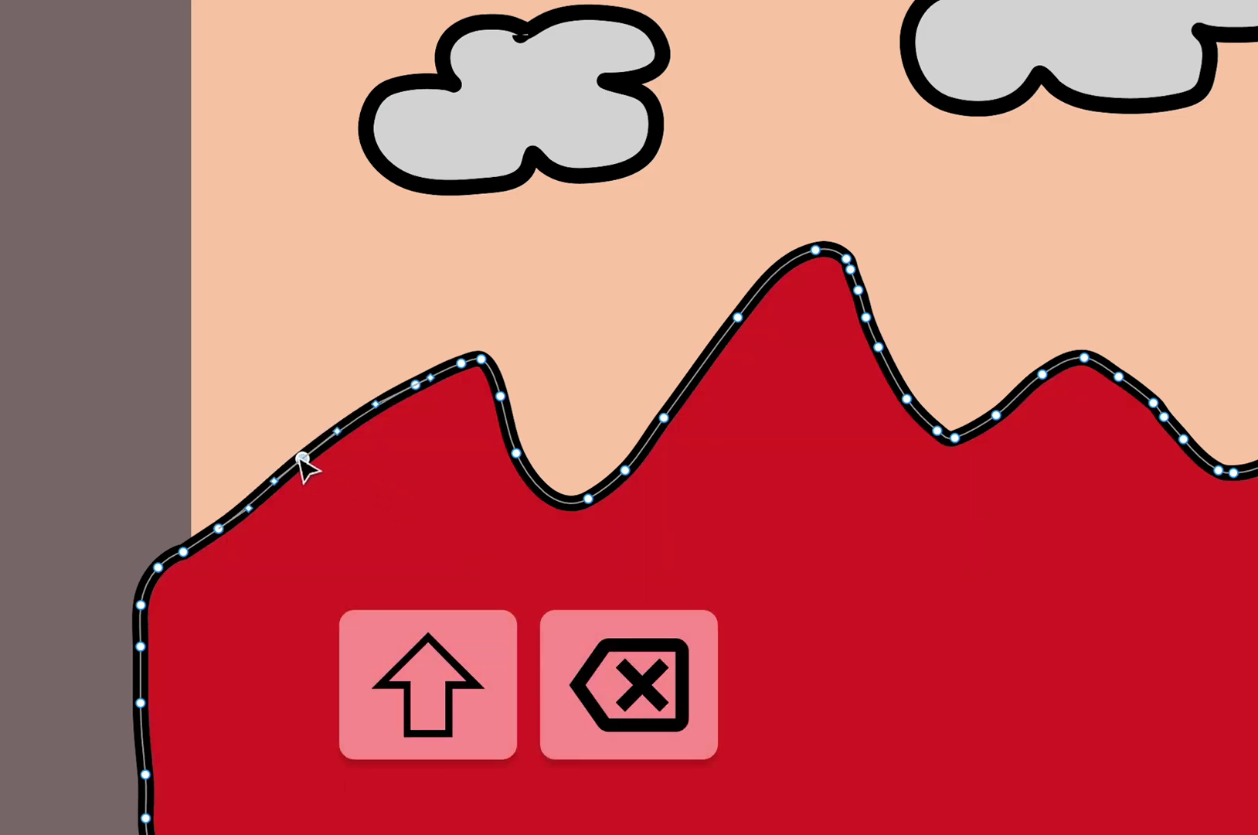
key(shift+BackSpace)
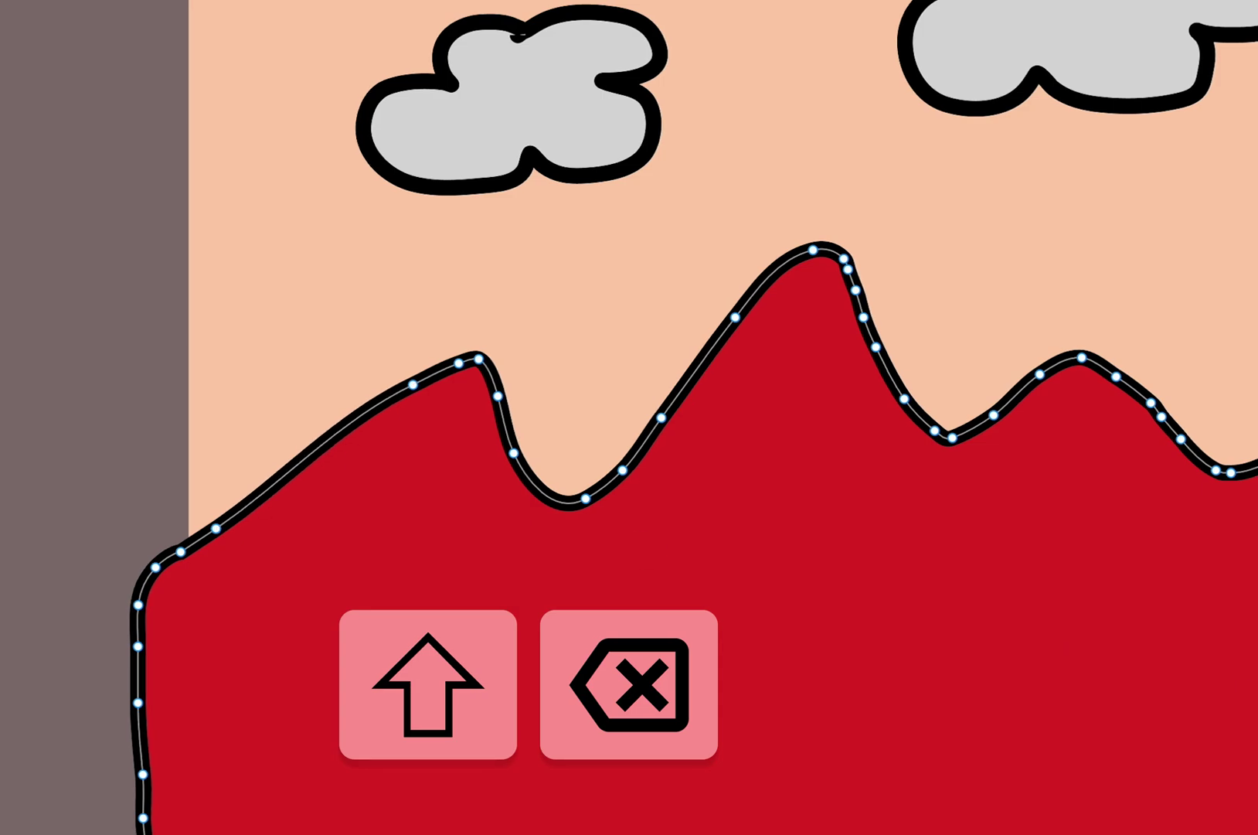
- Remove surplus points in the first valley, reshaping it into a deeper U-shaped dip
click(515, 456)
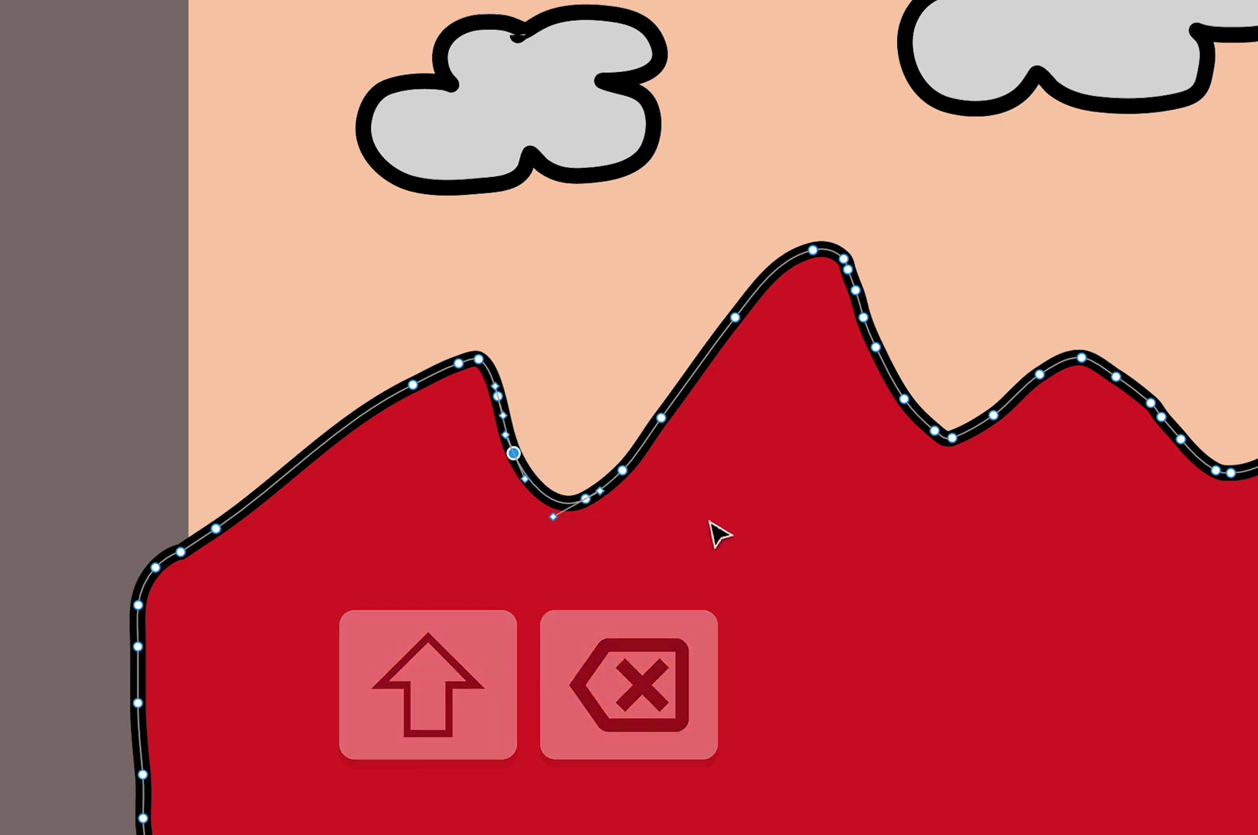
key(shift+BackSpace)
mouse_move(588, 500)
mouse_down()
mouse_move(525, 538)
mouse_move(558, 523)
mouse_move(643, 550)
mouse_move(651, 506)
mouse_up()
key(BackSpace)
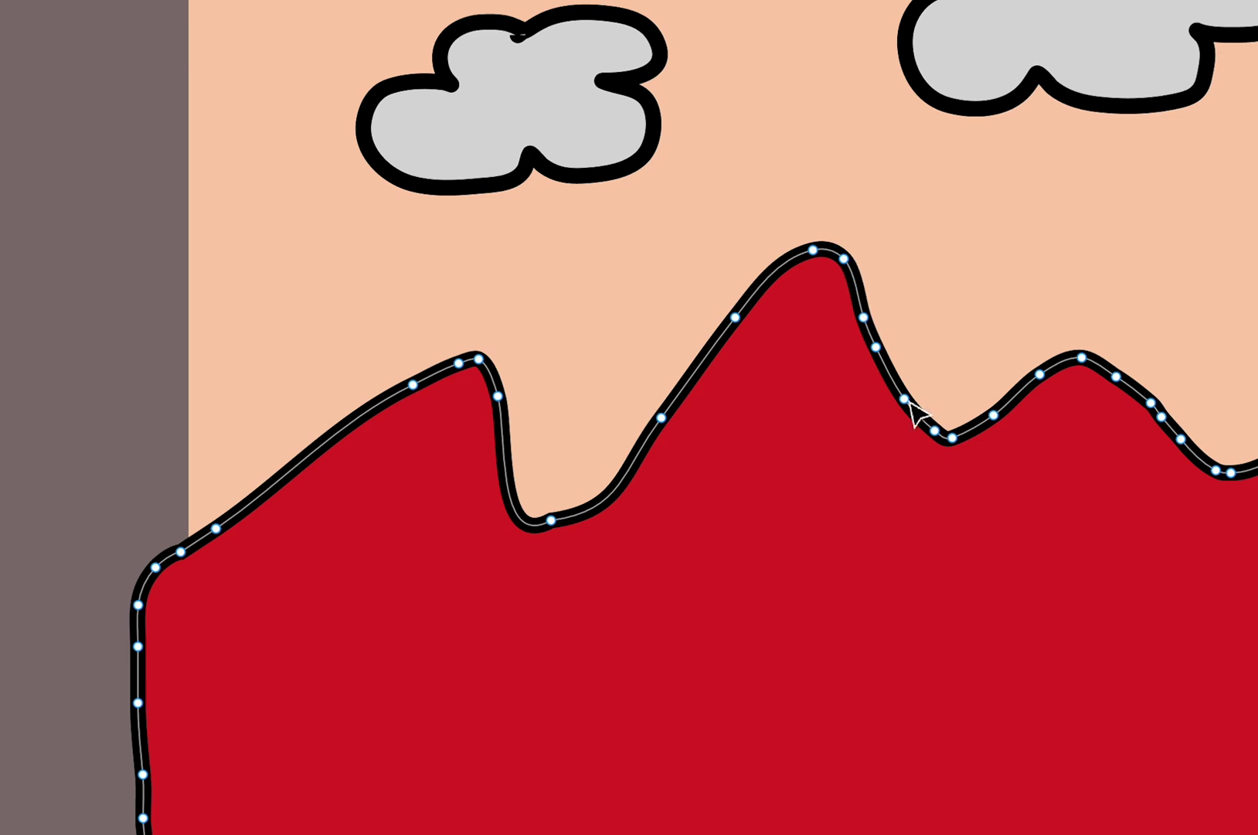
click(735, 317)
click(665, 415)
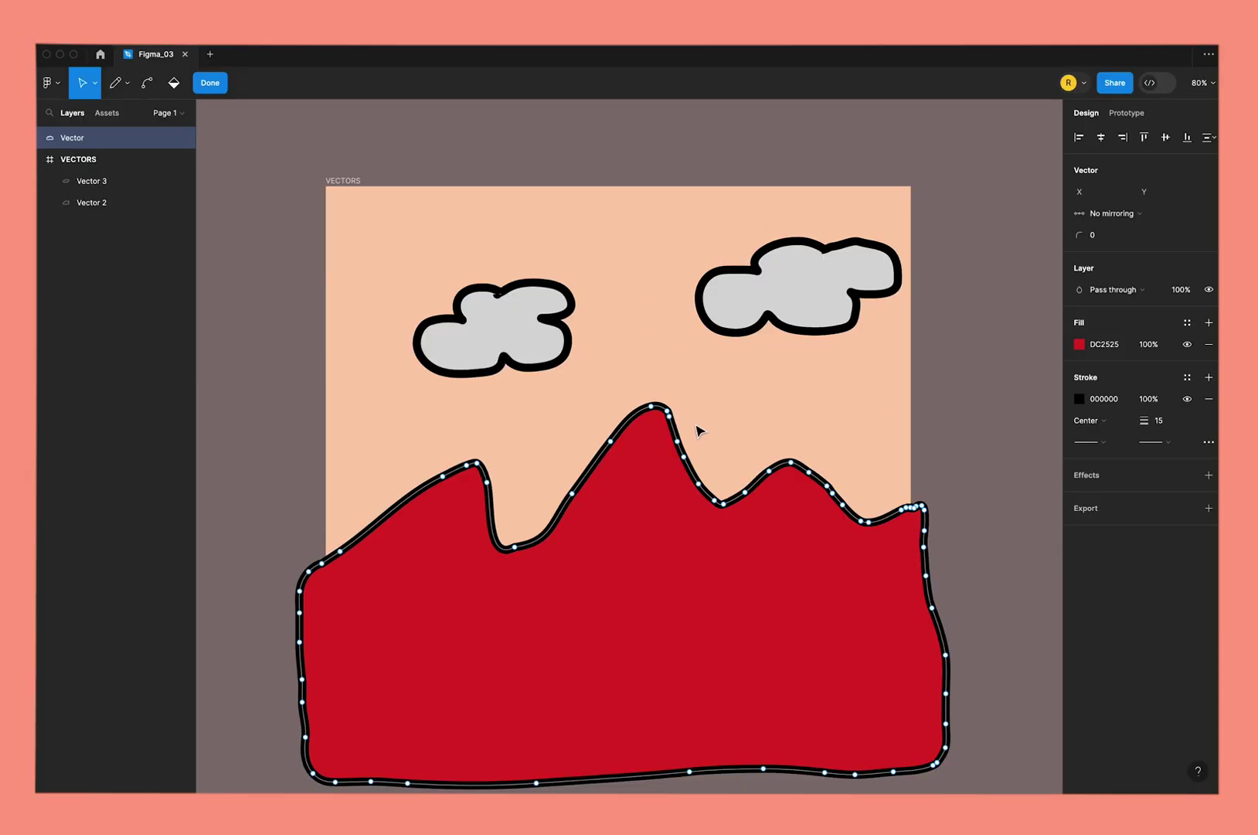
- Drop an extra slope point and drag the valley left of the tallest peak lower
click(610, 442)
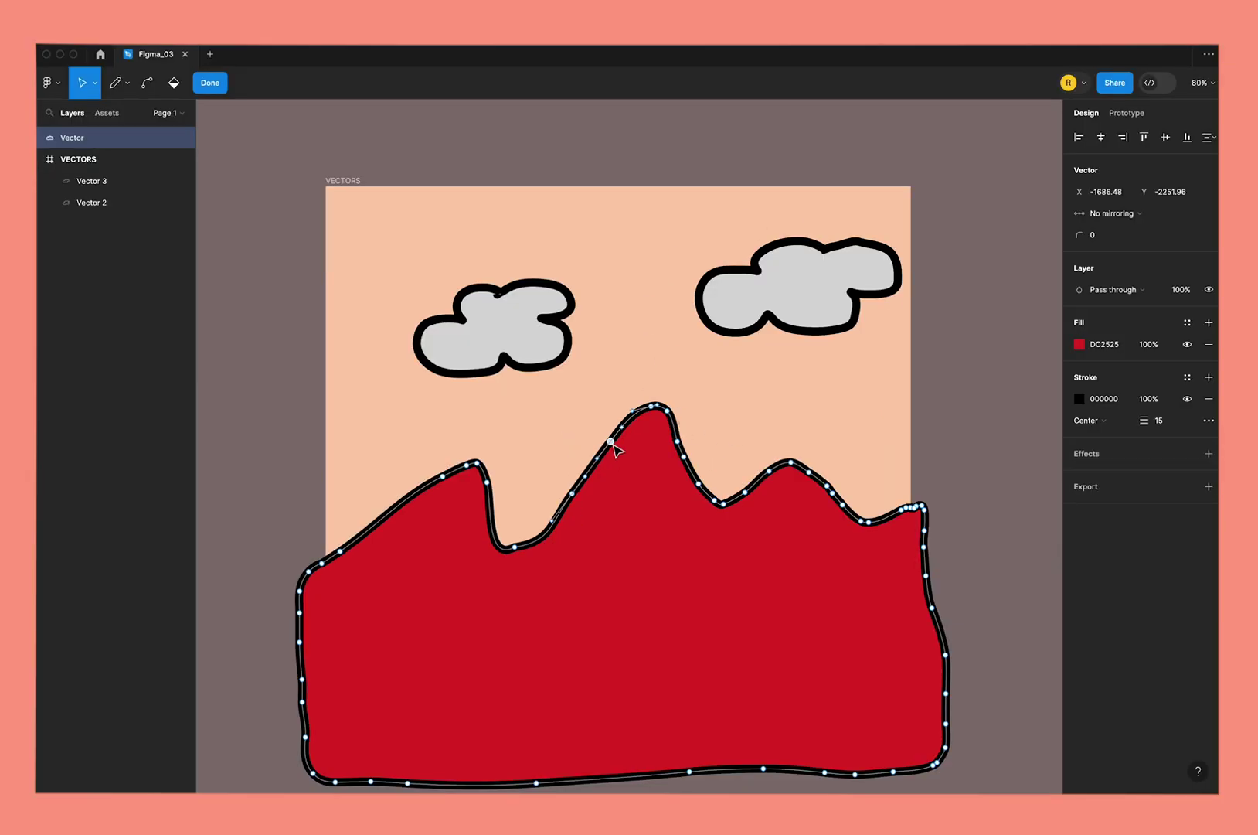
key(BackSpace)
drag(571, 493, 596, 492)
mouse_move(539, 549)
mouse_down()
mouse_move(534, 578)
mouse_move(547, 500)
mouse_move(606, 498)
mouse_move(521, 538)
mouse_up()
- Recolour the mountain fill to dark green 1E6040
click(1079, 344)
drag(991, 566, 986, 566)
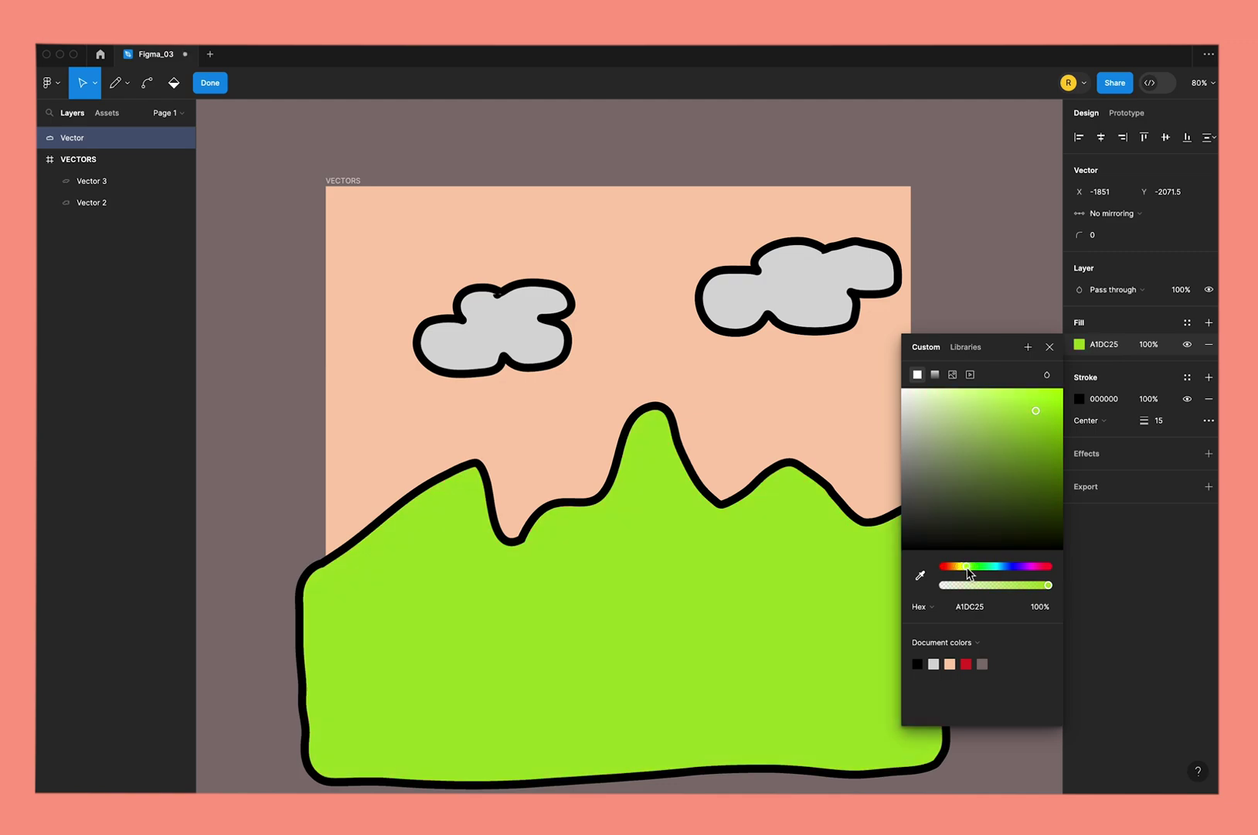
click(1029, 486)
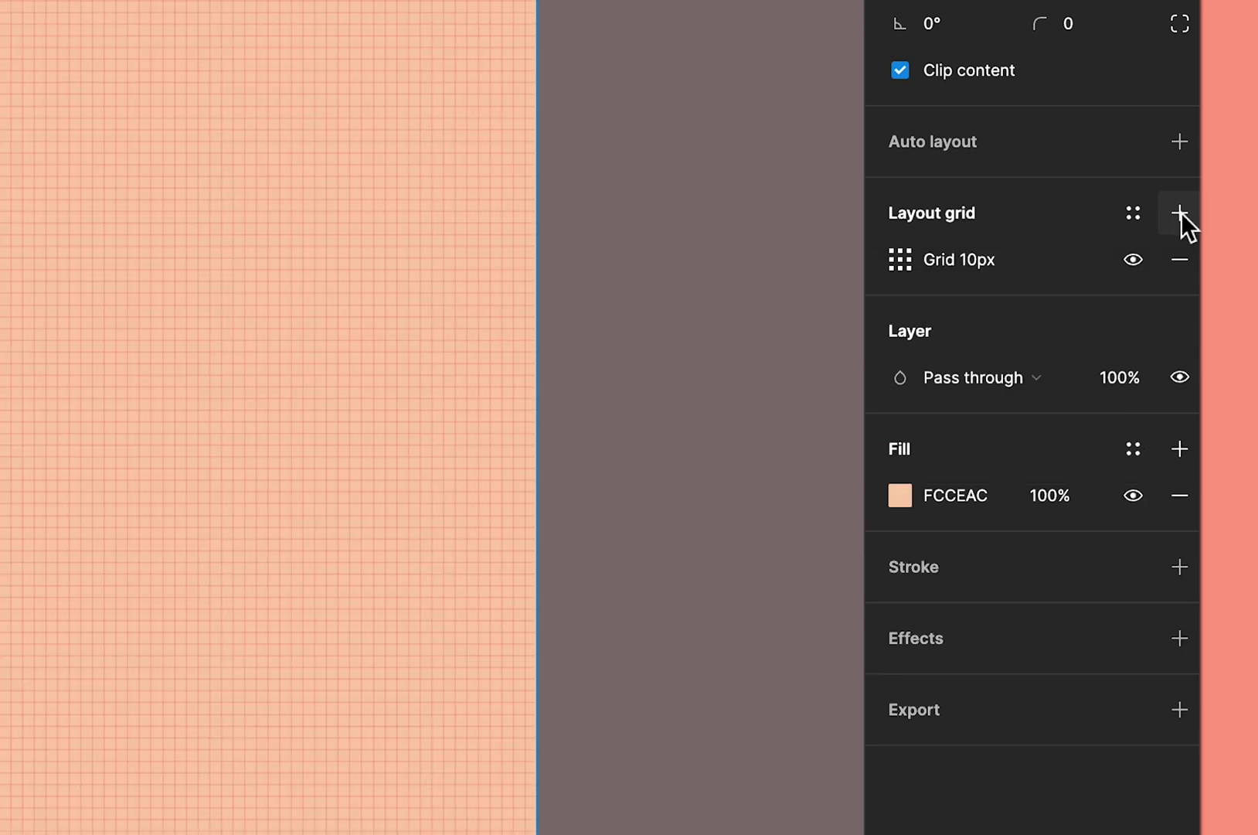
- Set the VECTORS frame's layout grid size to 40px instead of 10px
click(901, 263)
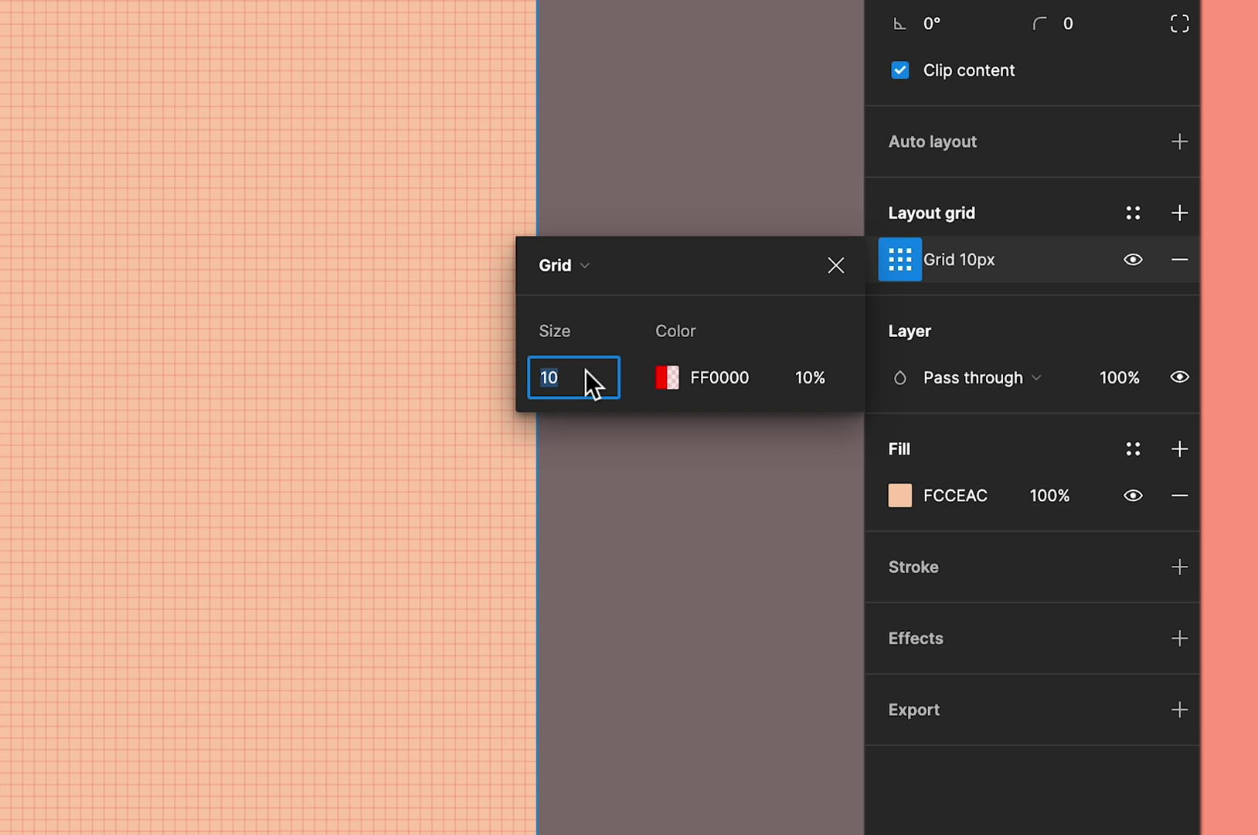
text(40)
key(Return)
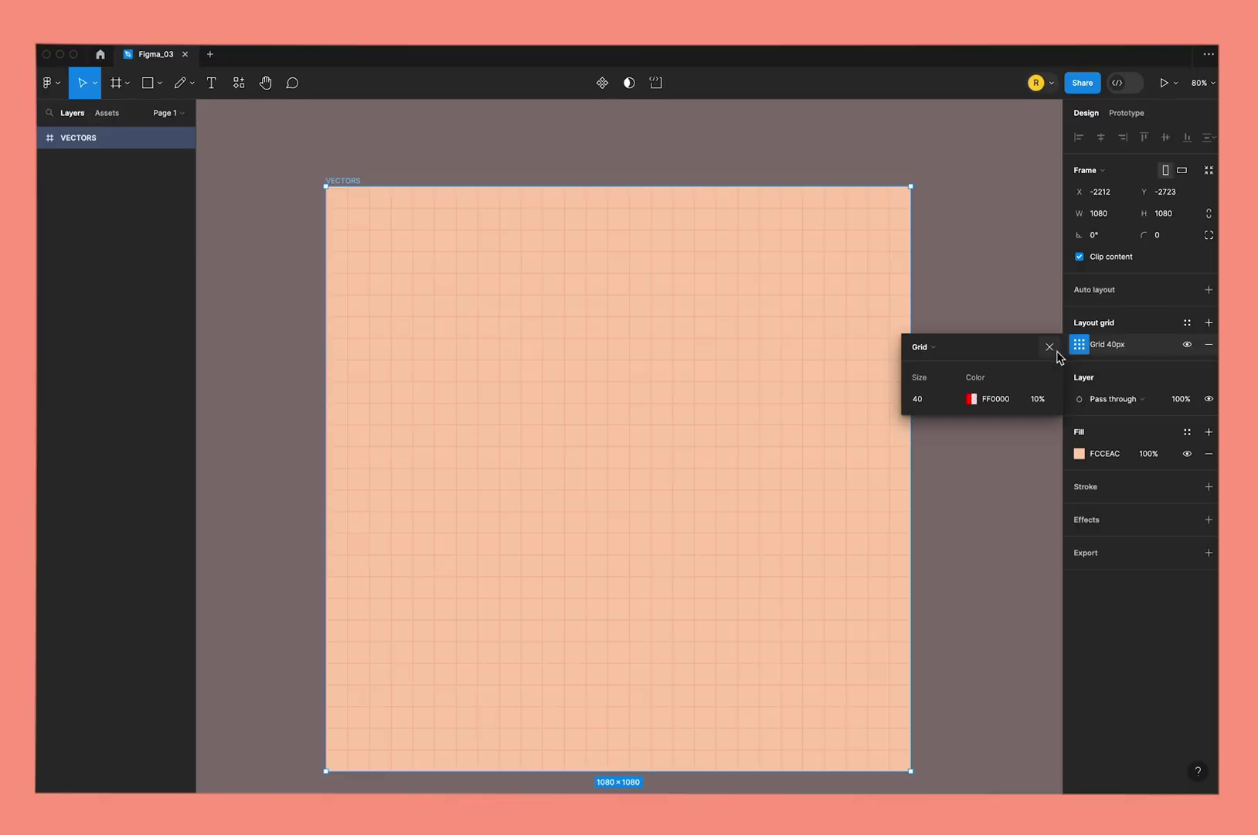
click(1046, 346)
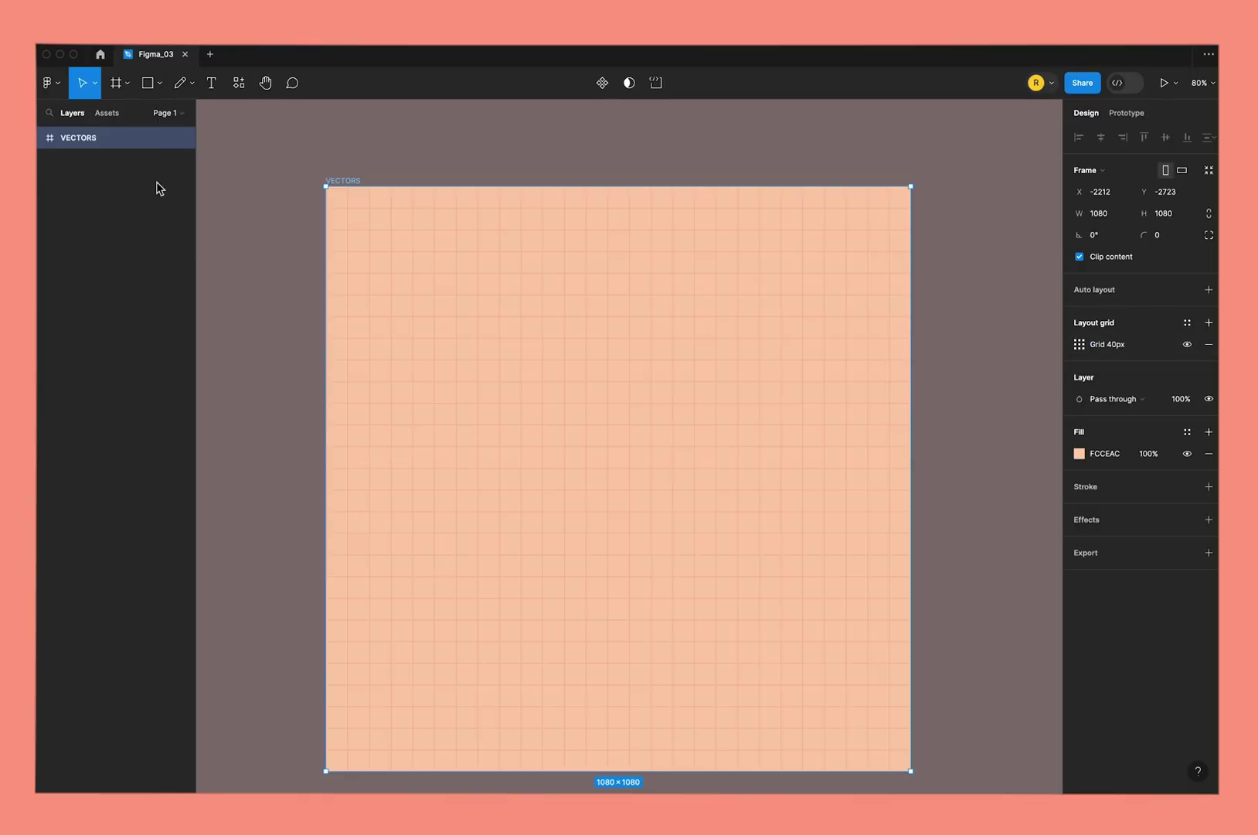
- Pen-draw a path from the frame's top centre diagonally down, curving into a short foot
click(192, 85)
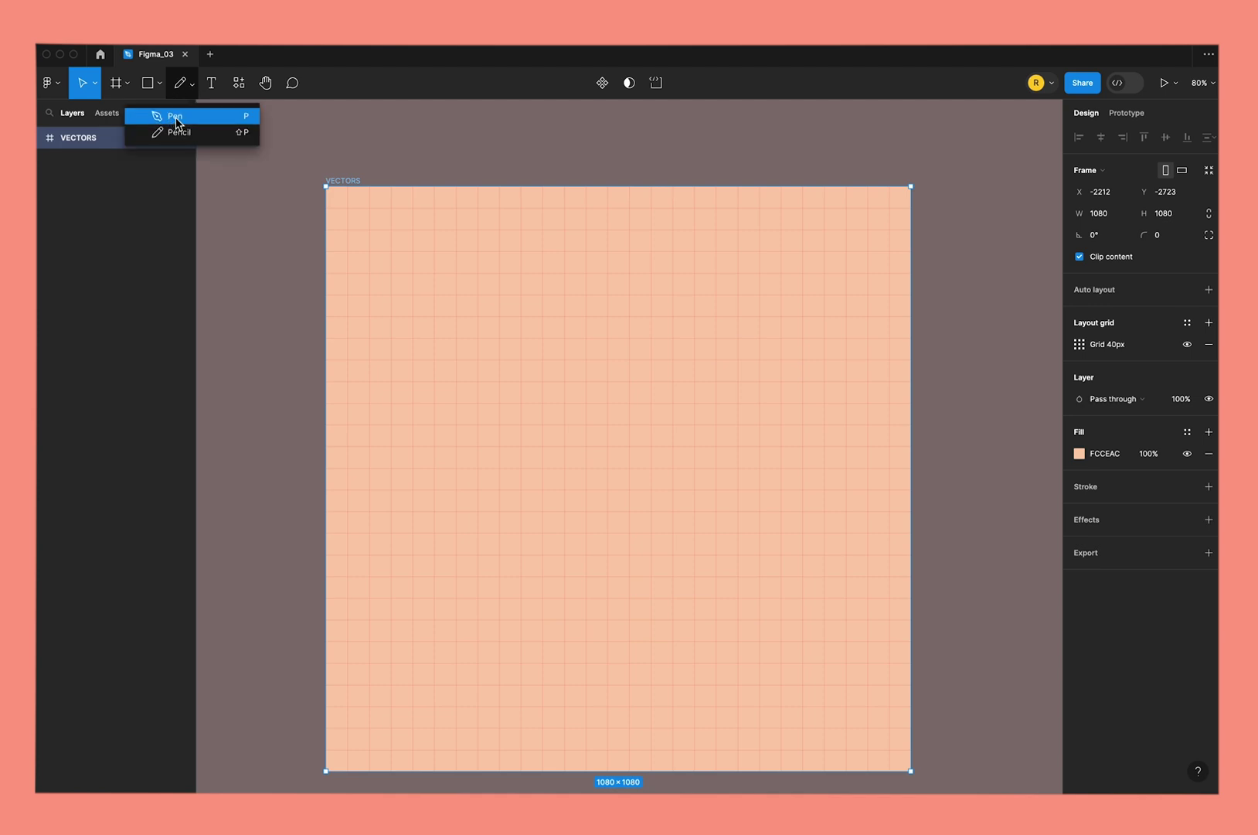
click(177, 122)
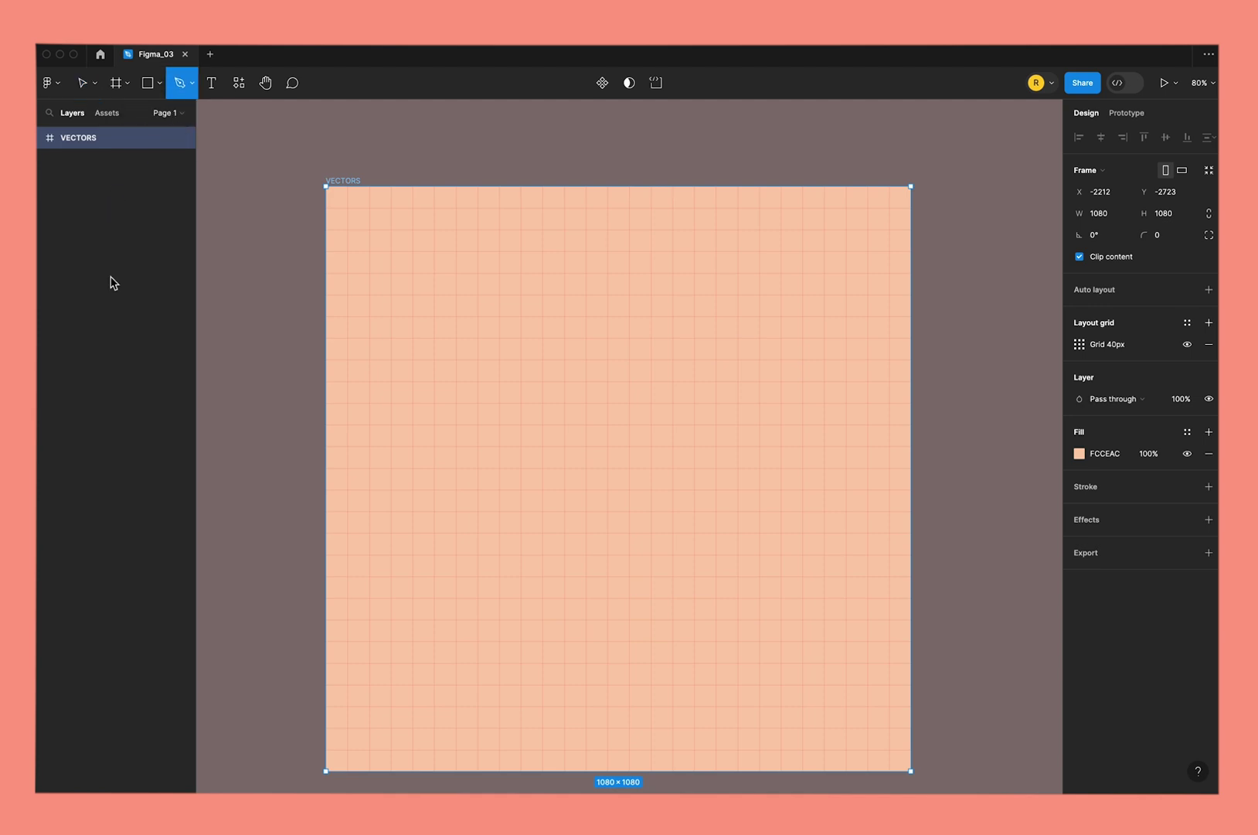
click(607, 251)
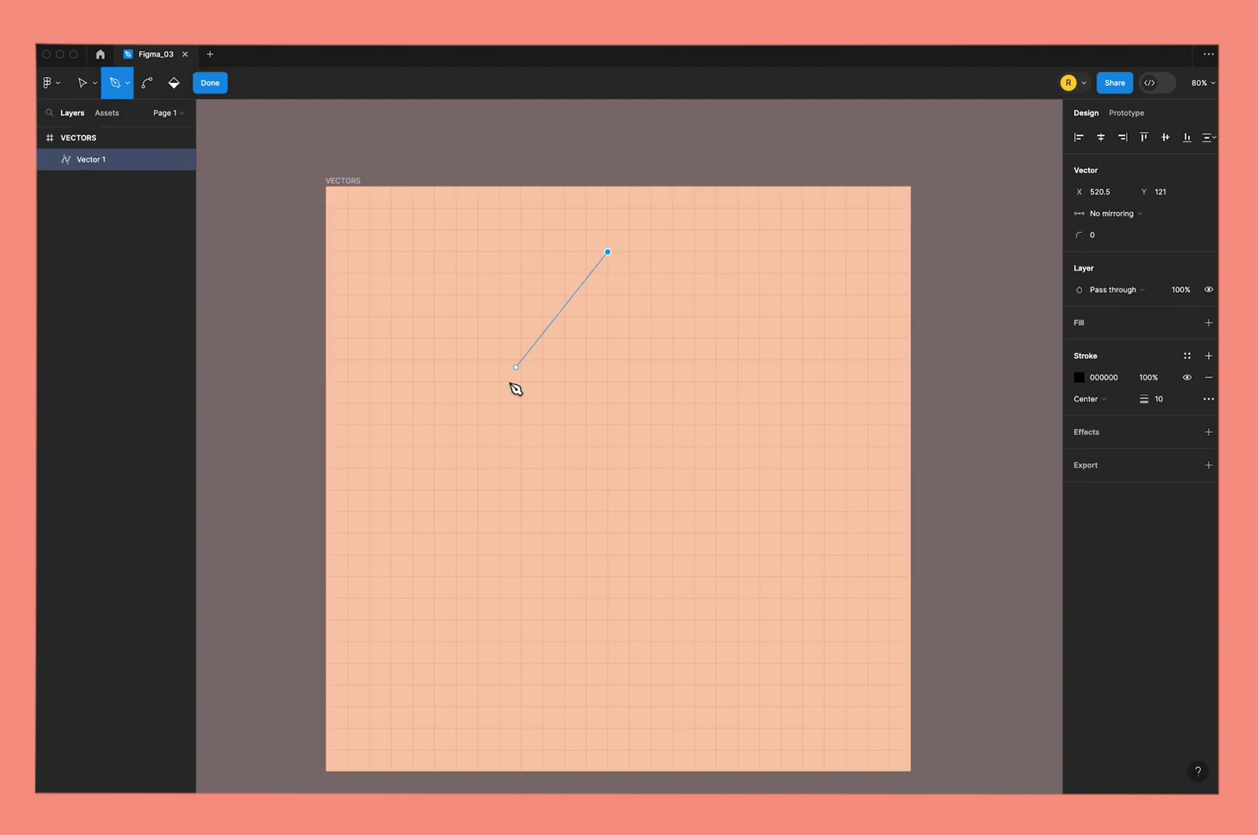
click(477, 492)
mouse_move(519, 575)
mouse_down()
mouse_move(543, 589)
mouse_move(592, 581)
mouse_up()
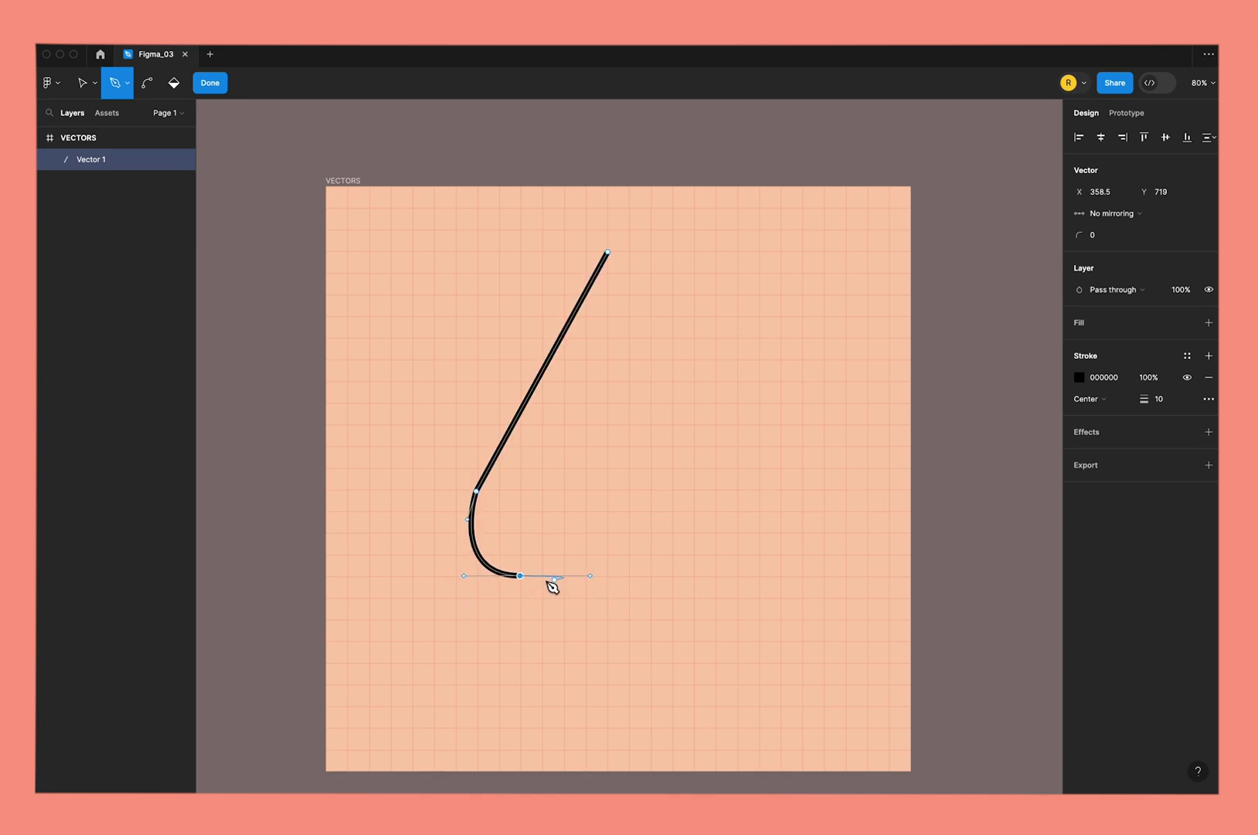
click(565, 641)
drag(608, 641, 645, 665)
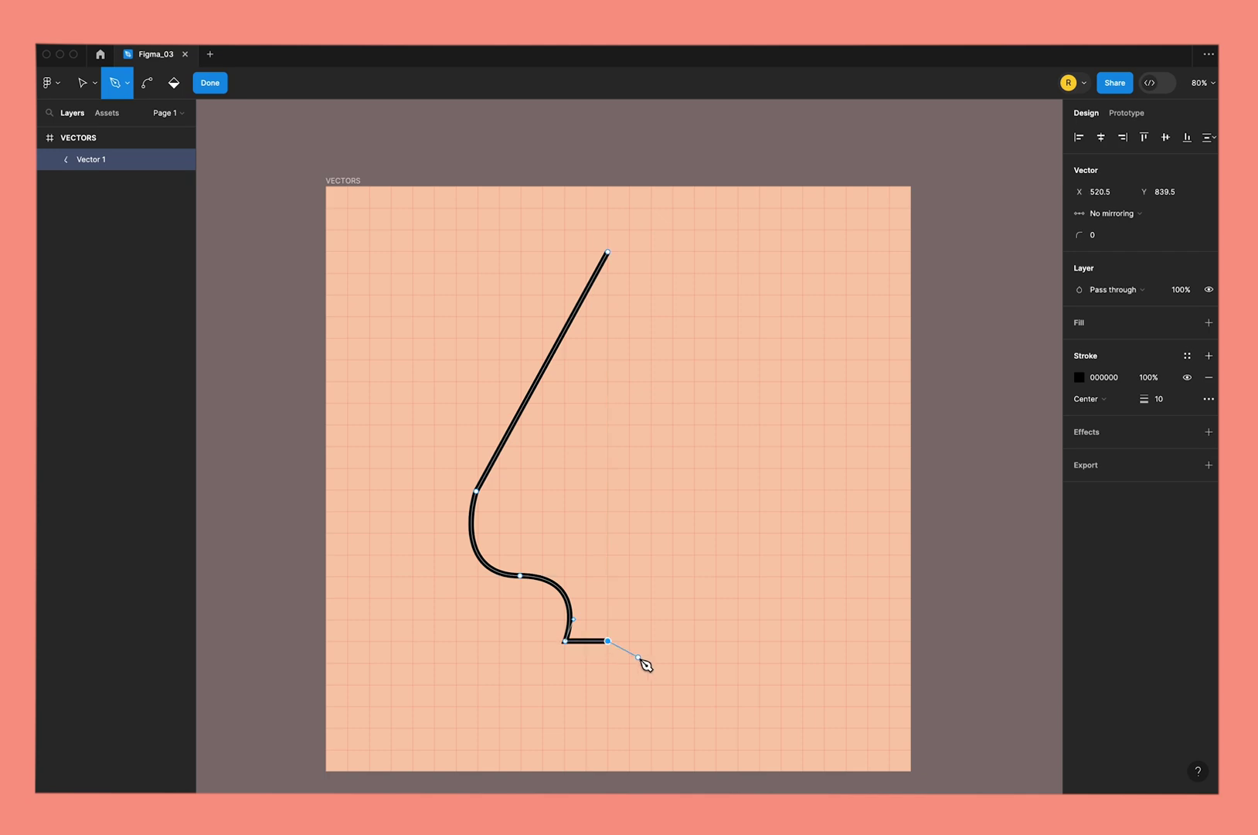
key(Escape)
- Adjust the path's lower curve anchors and handles so it bulges further left
scroll(550, 598, right, 2)
double_click(562, 585)
click(502, 576)
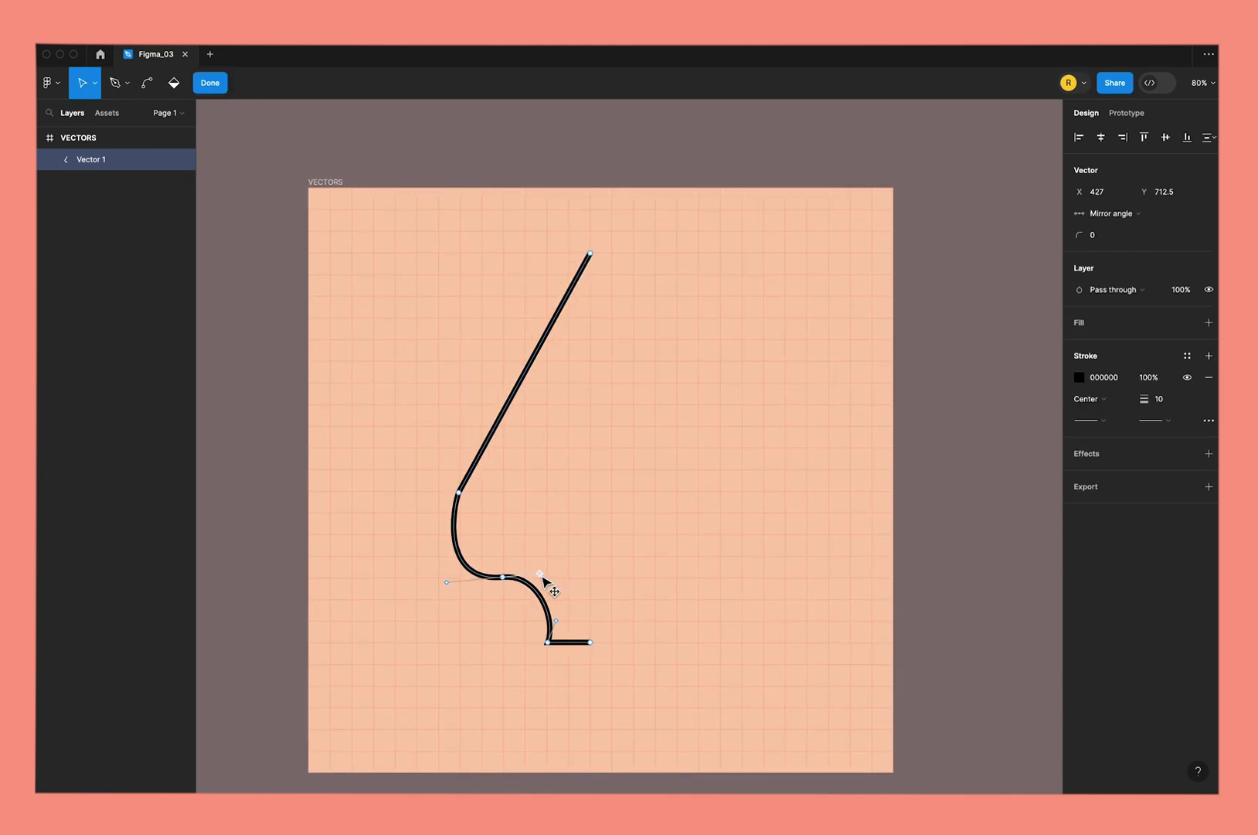
mouse_move(543, 578)
mouse_down()
mouse_move(551, 600)
mouse_move(549, 581)
mouse_up()
mouse_move(459, 493)
mouse_down()
mouse_move(461, 475)
mouse_move(442, 530)
mouse_up()
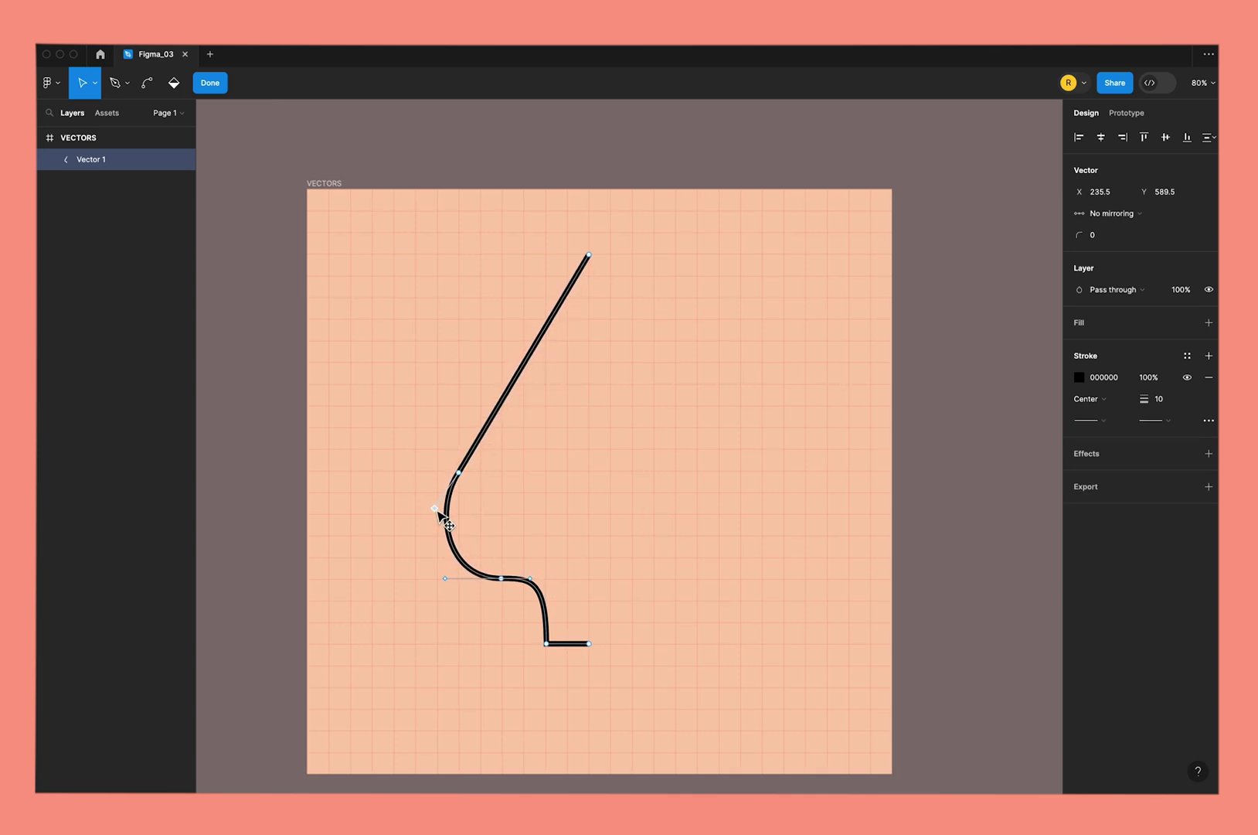
click(561, 511)
- Duplicate the half nib outline, flip it horizontally, and join it into a spade shape
key(Escape)
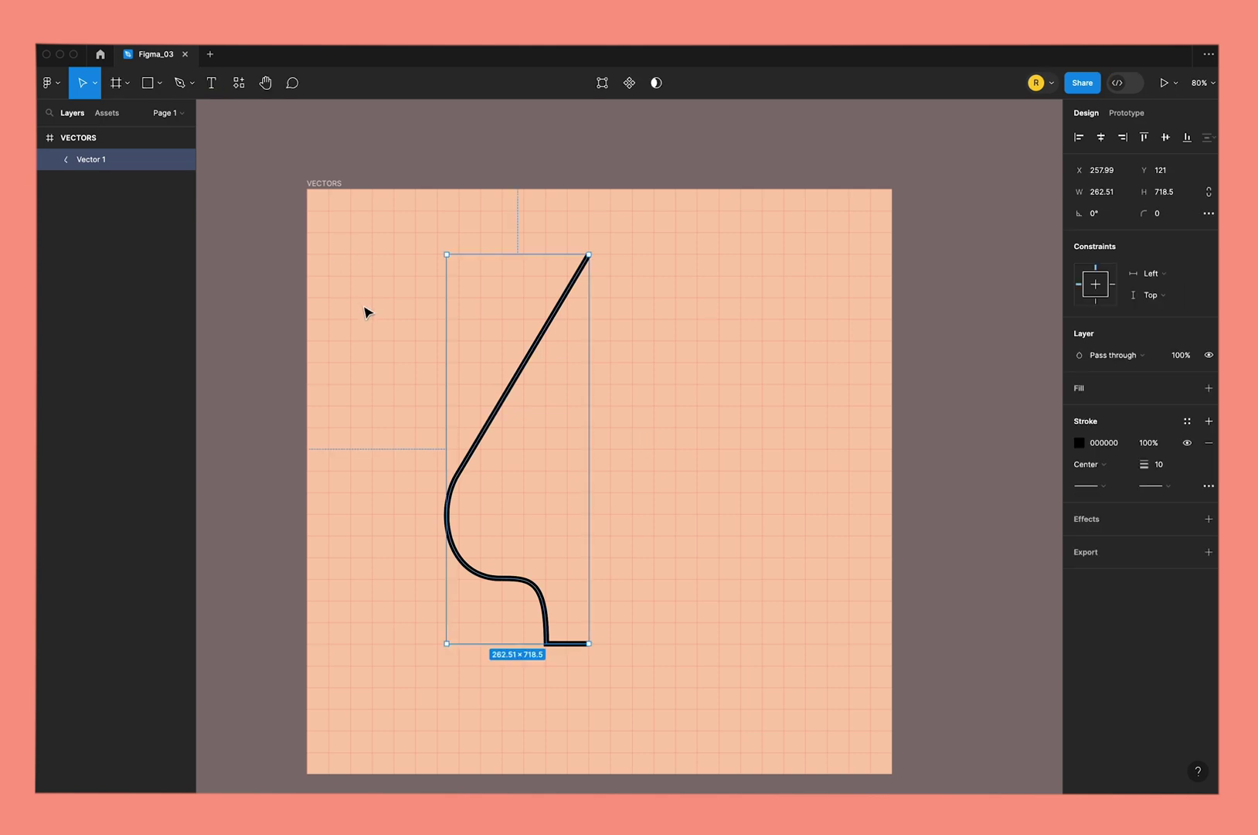
drag(522, 407, 640, 409)
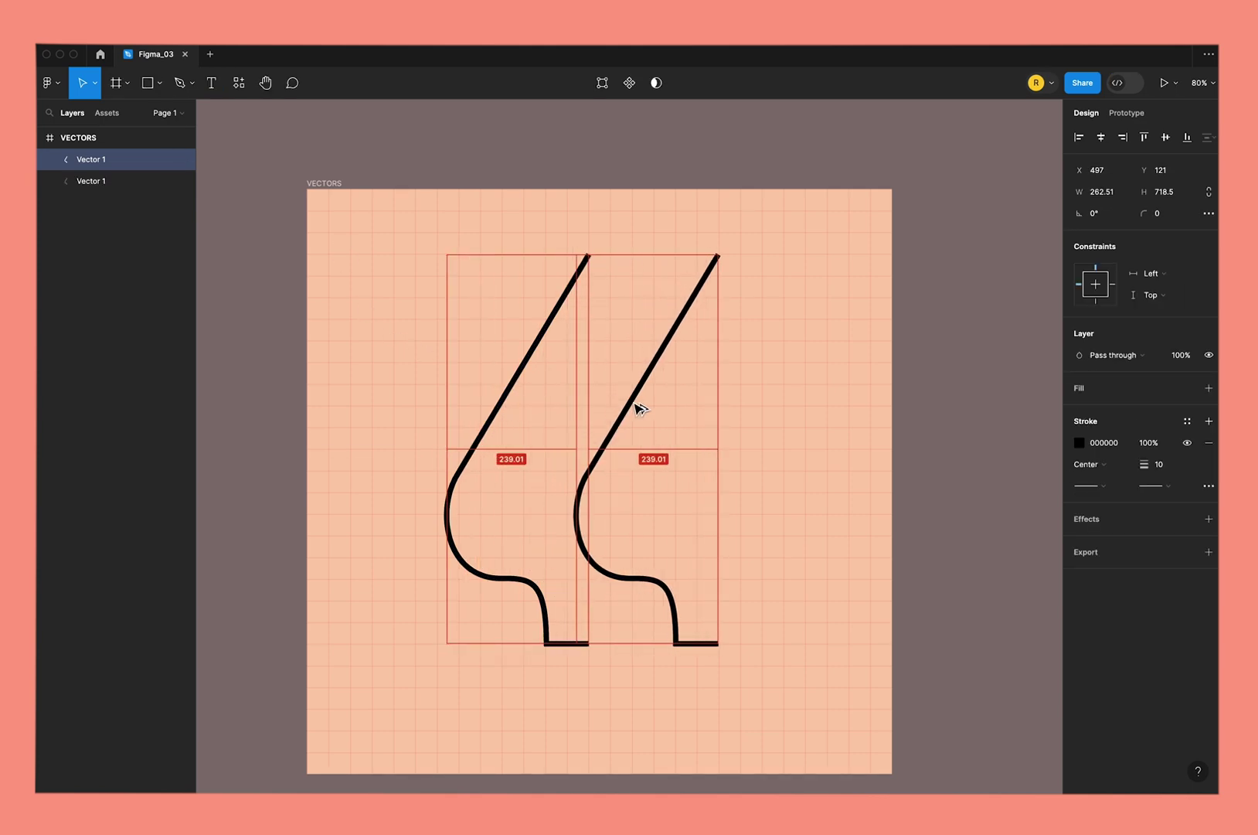
key(shift+e)
key(shift+h)
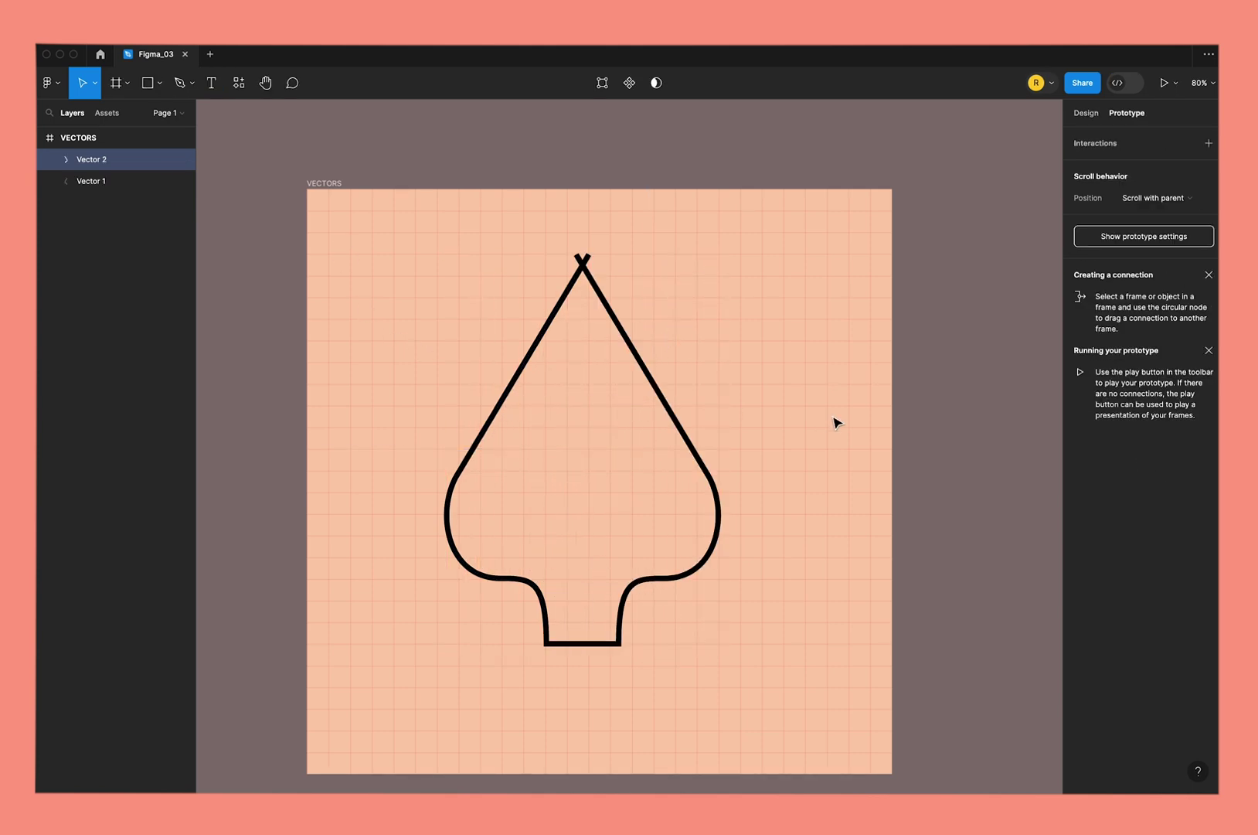
drag(667, 402, 678, 403)
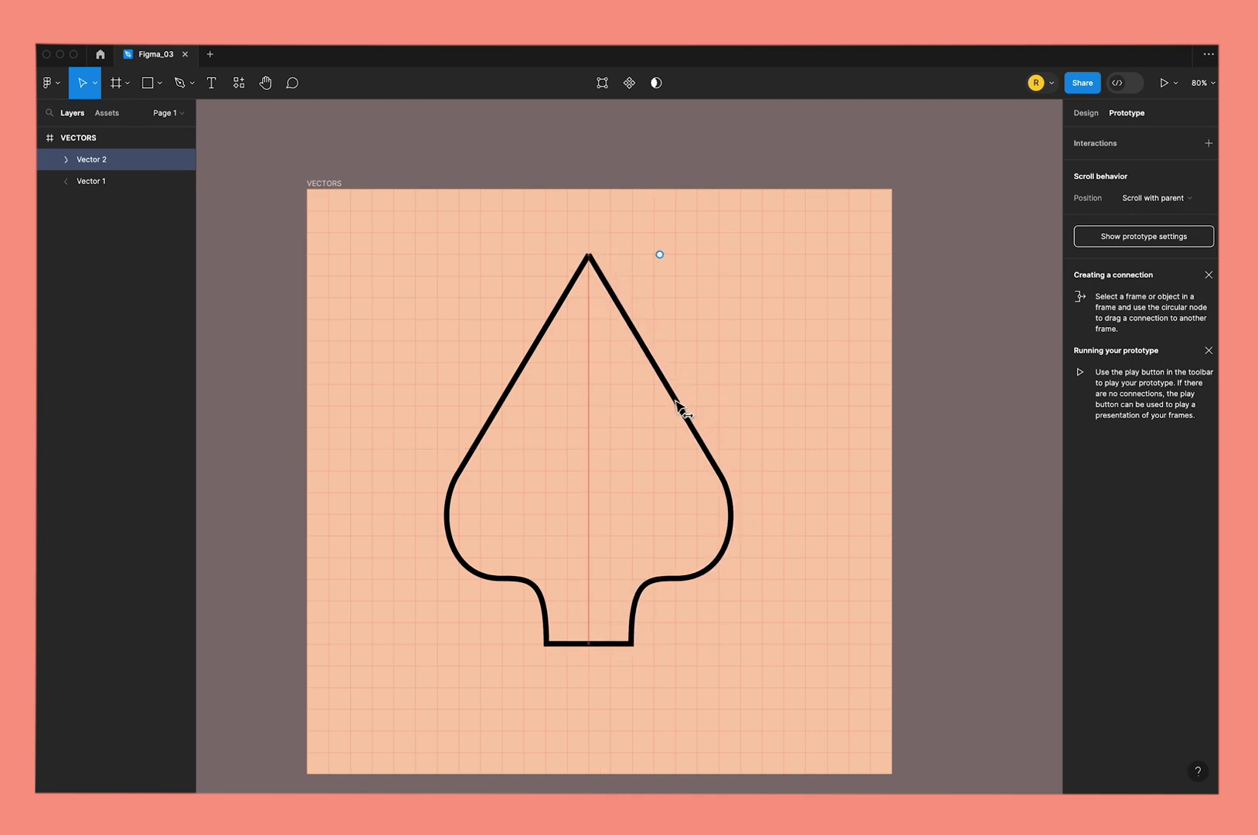
click(821, 438)
- Draw a vertical centre line with the Pen tool from the spade tip partway down the nib
click(176, 91)
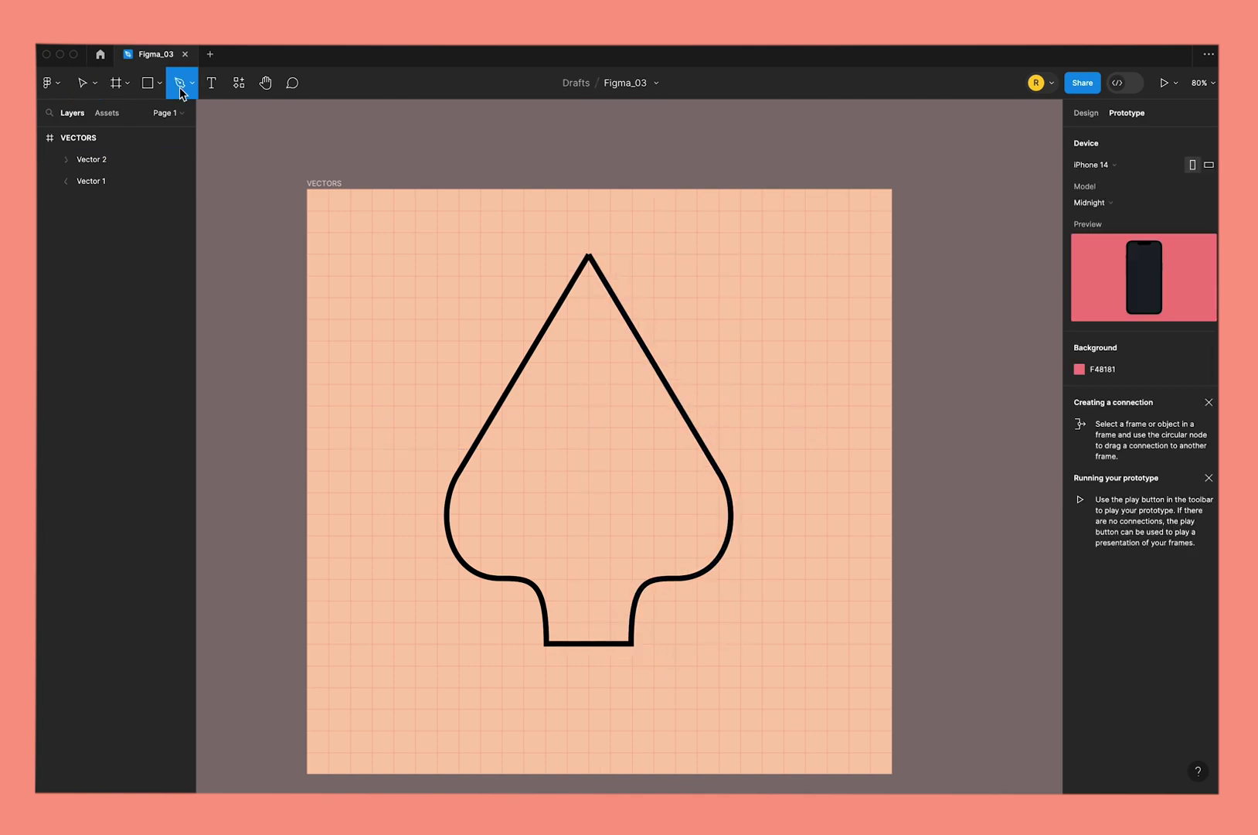
click(588, 255)
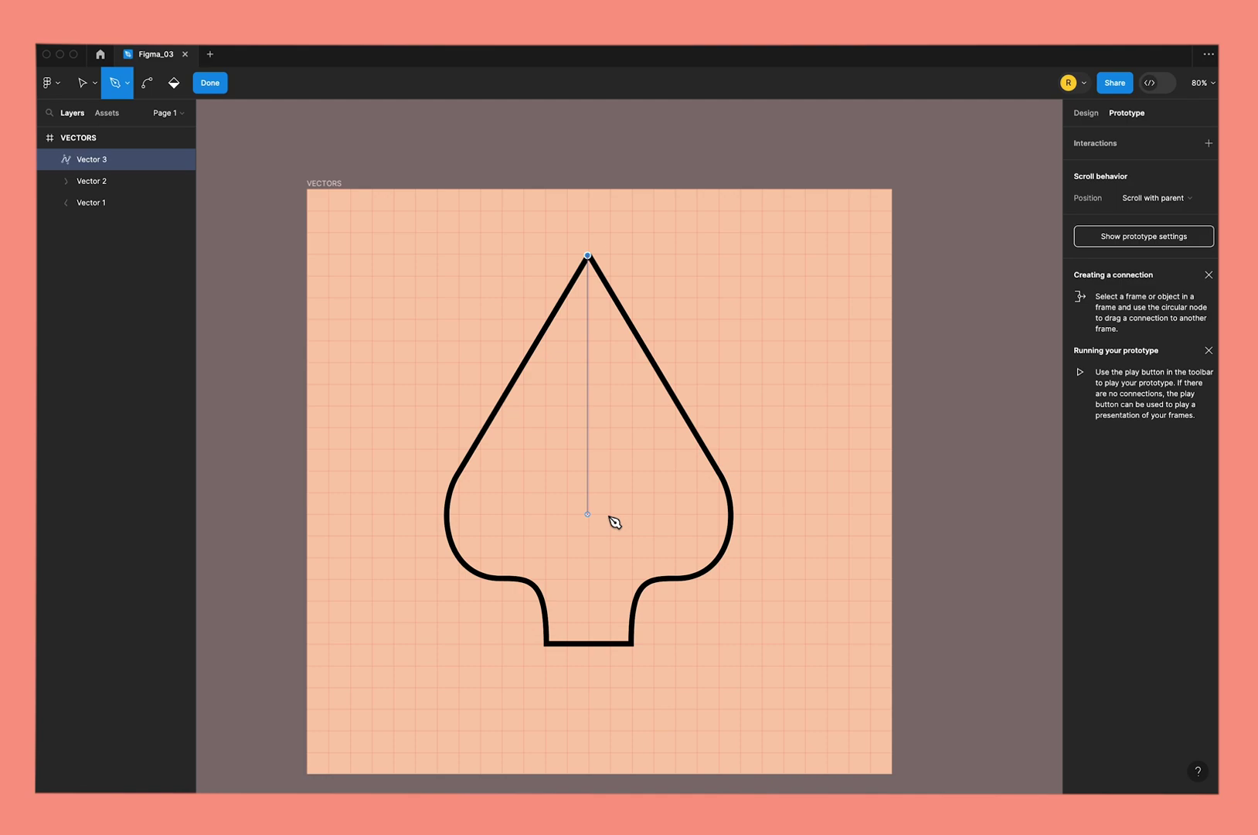
shift+click(608, 518)
key(Escape)
click(774, 515)
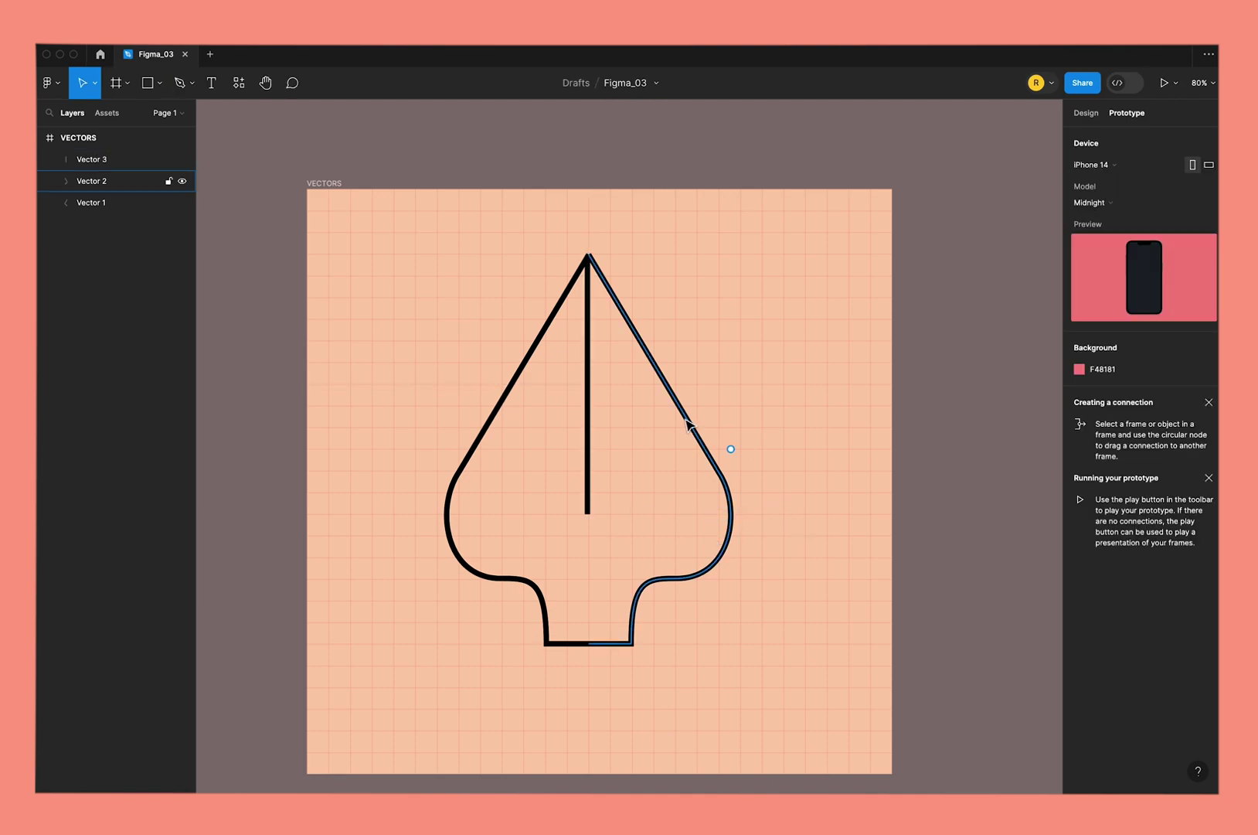
click(690, 427)
click(587, 456)
click(495, 434)
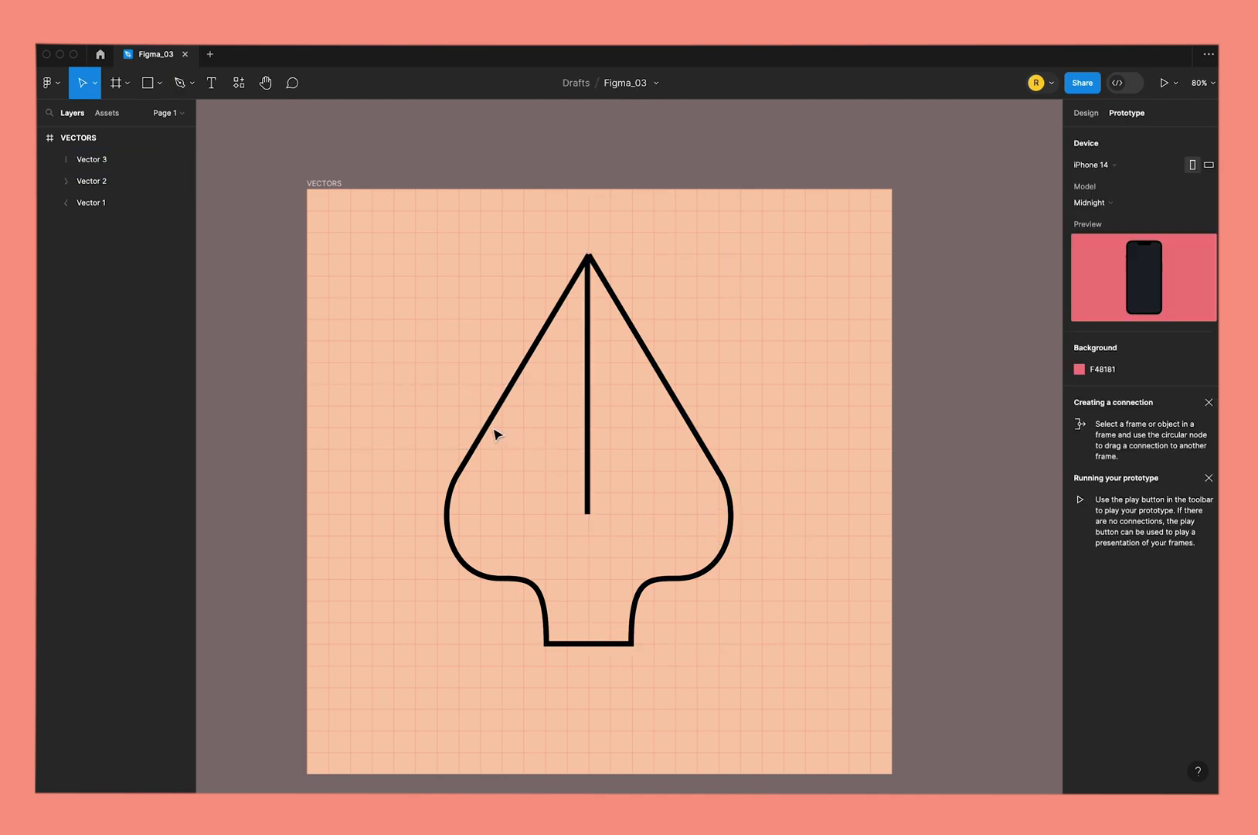
click(418, 388)
- Flatten both halves and the centre line into one vector, reattaching the line at the apex
drag(396, 337, 724, 421)
right_click(687, 403)
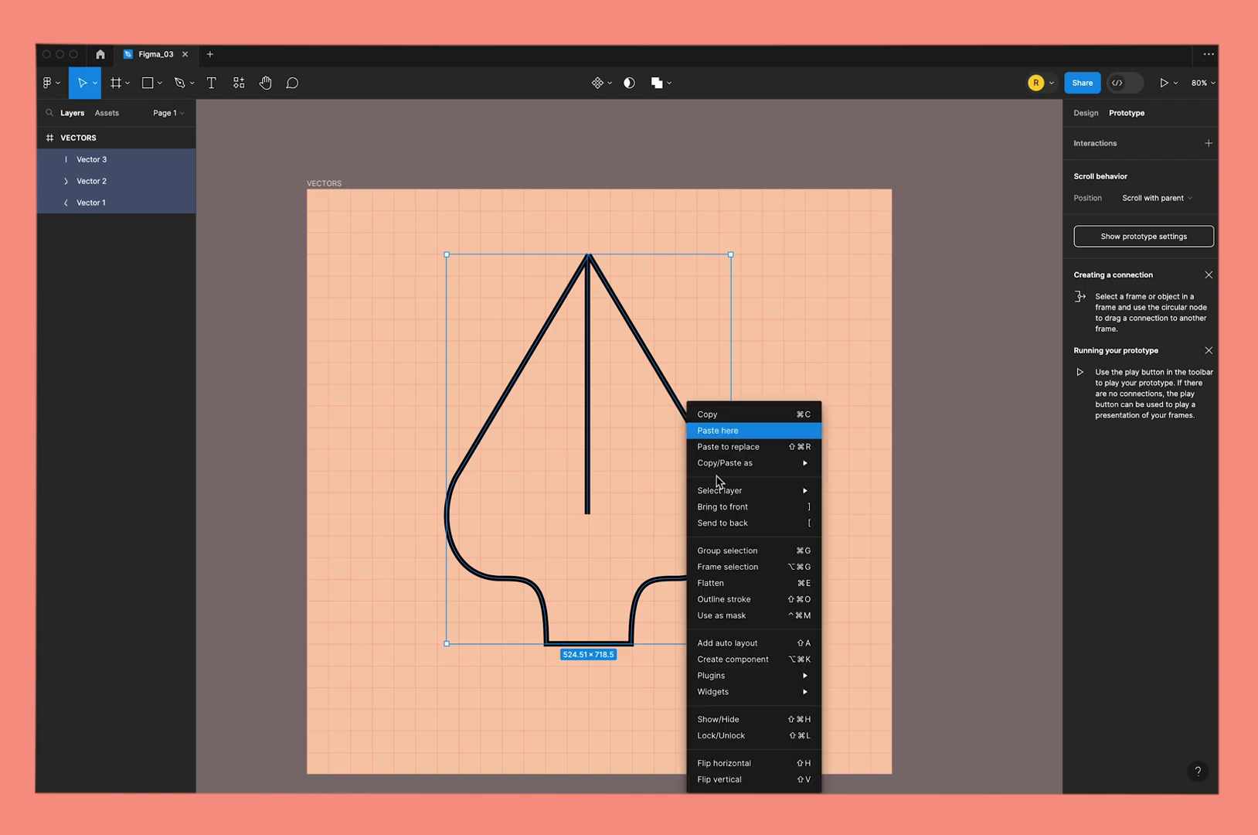
click(744, 582)
double_click(594, 304)
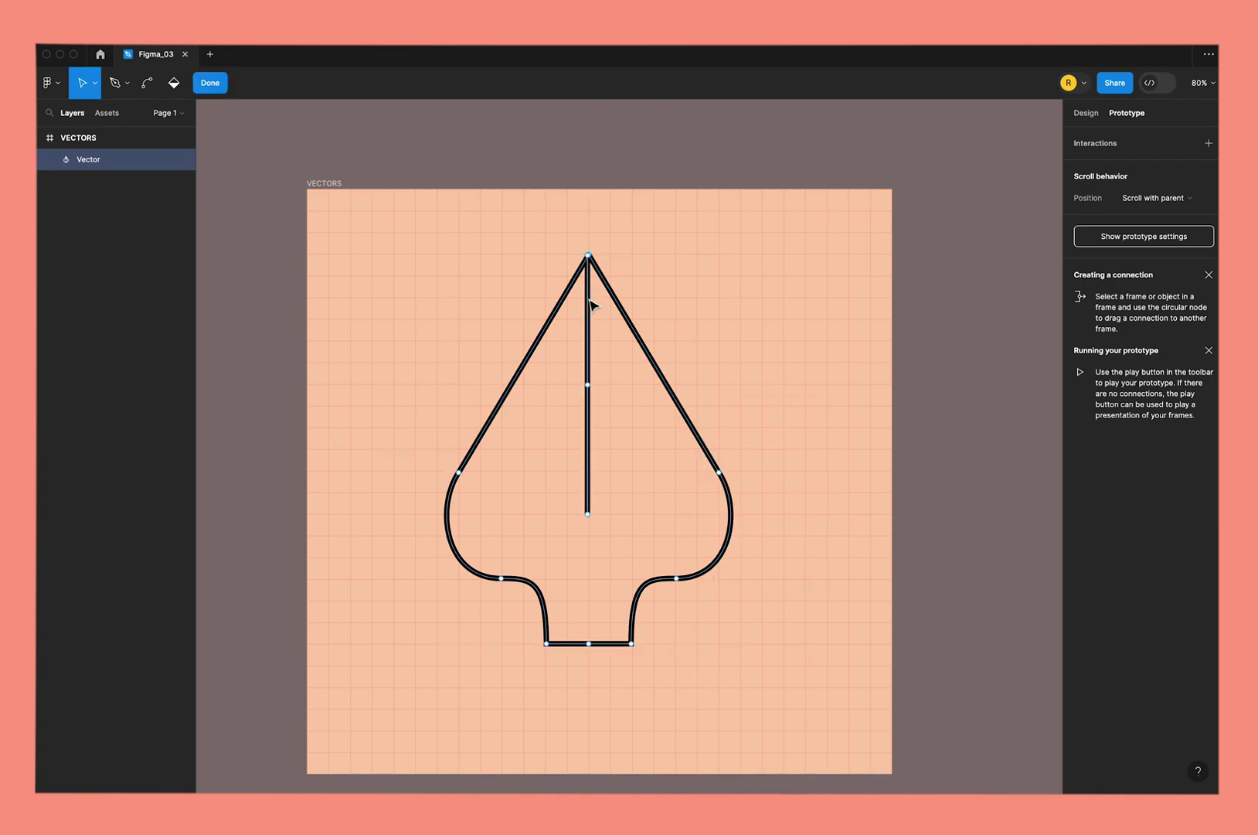
drag(589, 256, 590, 248)
click(589, 252)
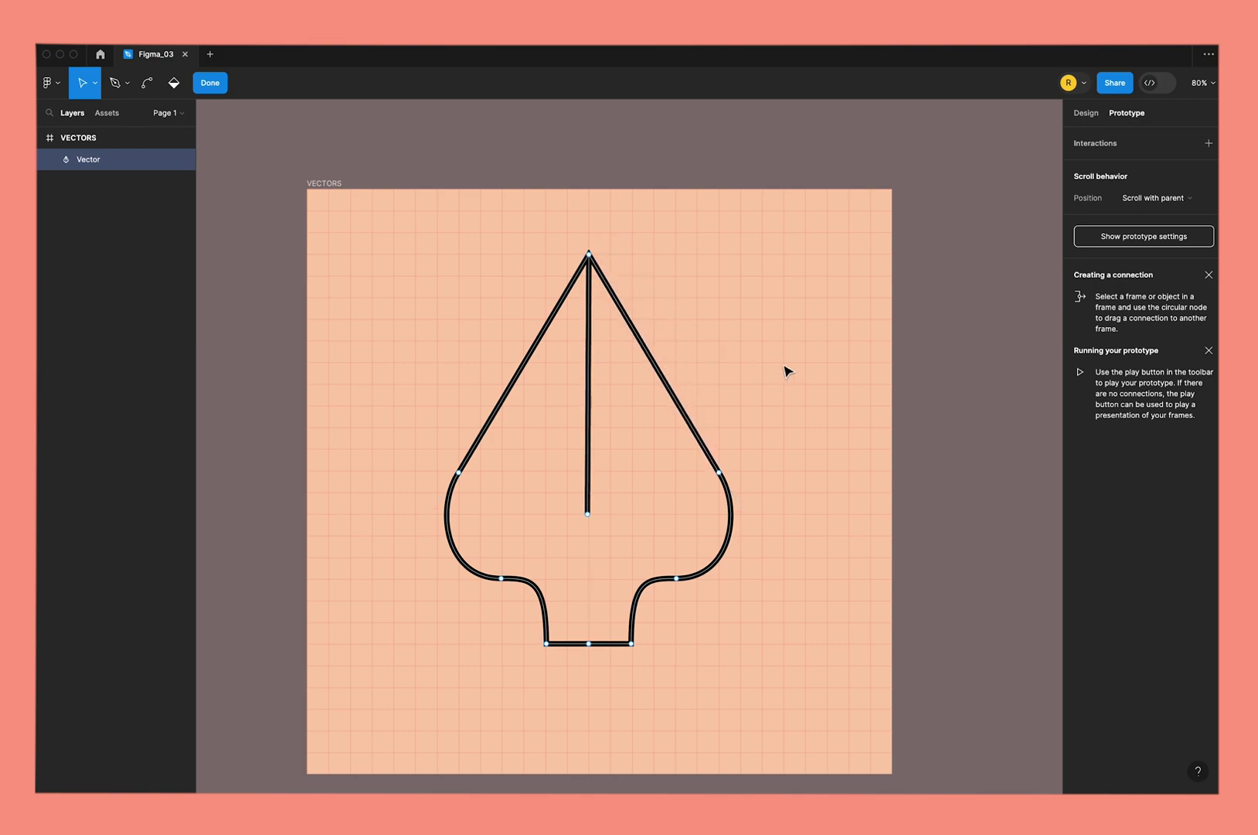
- Set the merged nib's stroke weight to 20
click(1086, 113)
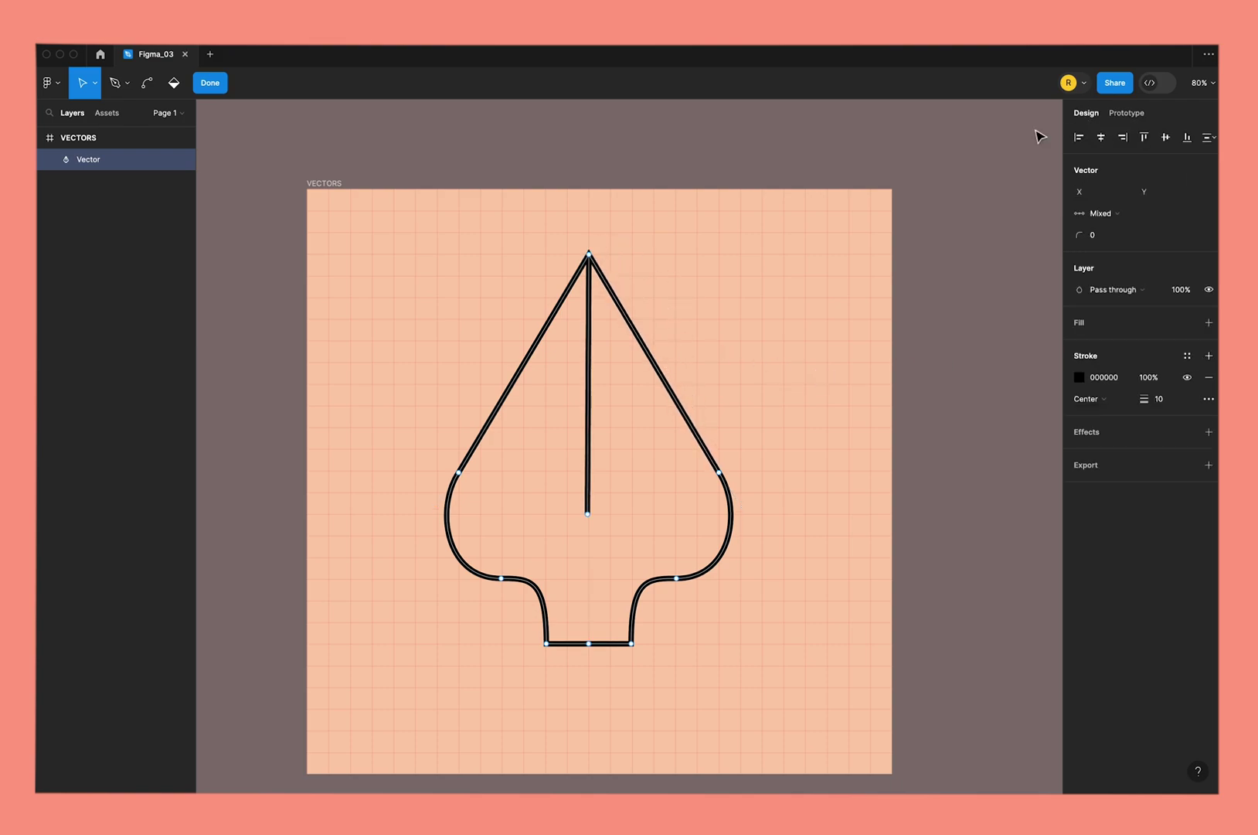
click(1166, 403)
text(20)
key(Return)
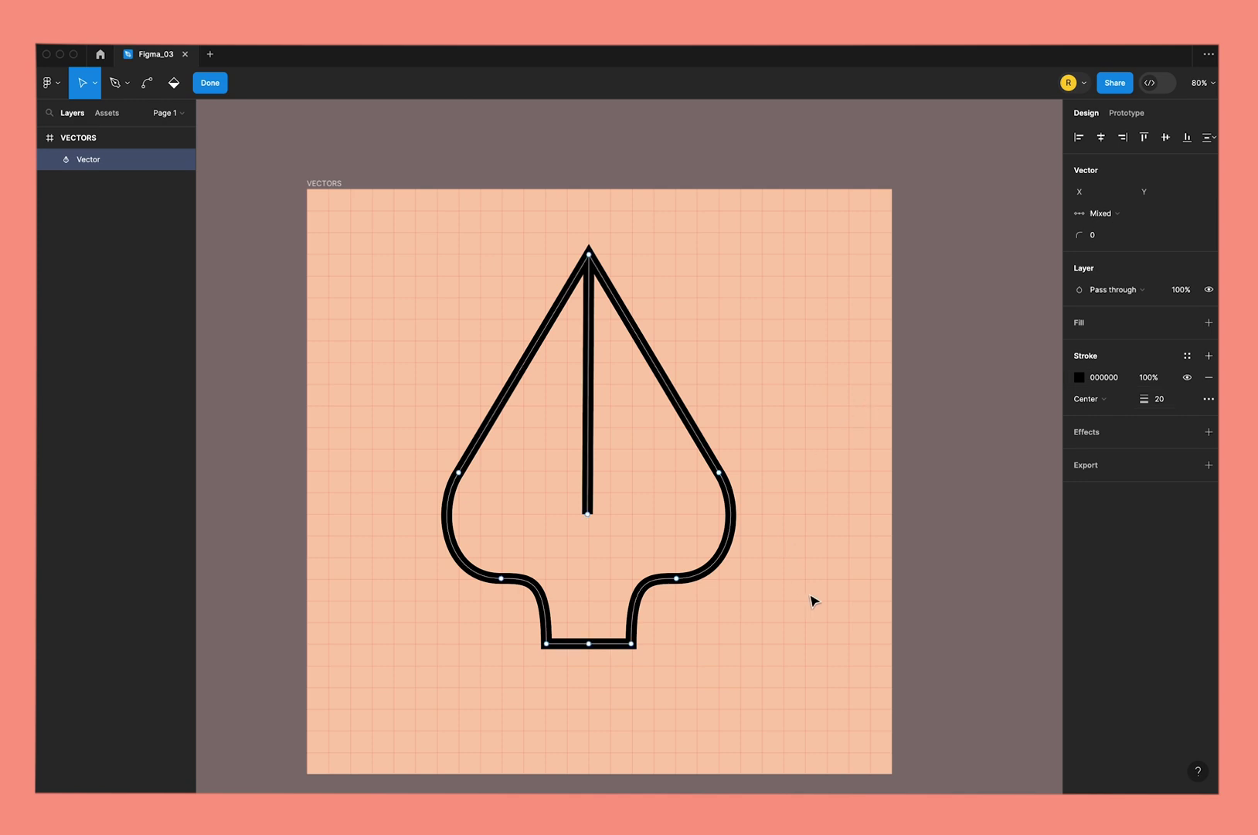
key(Escape)
key(Escape)
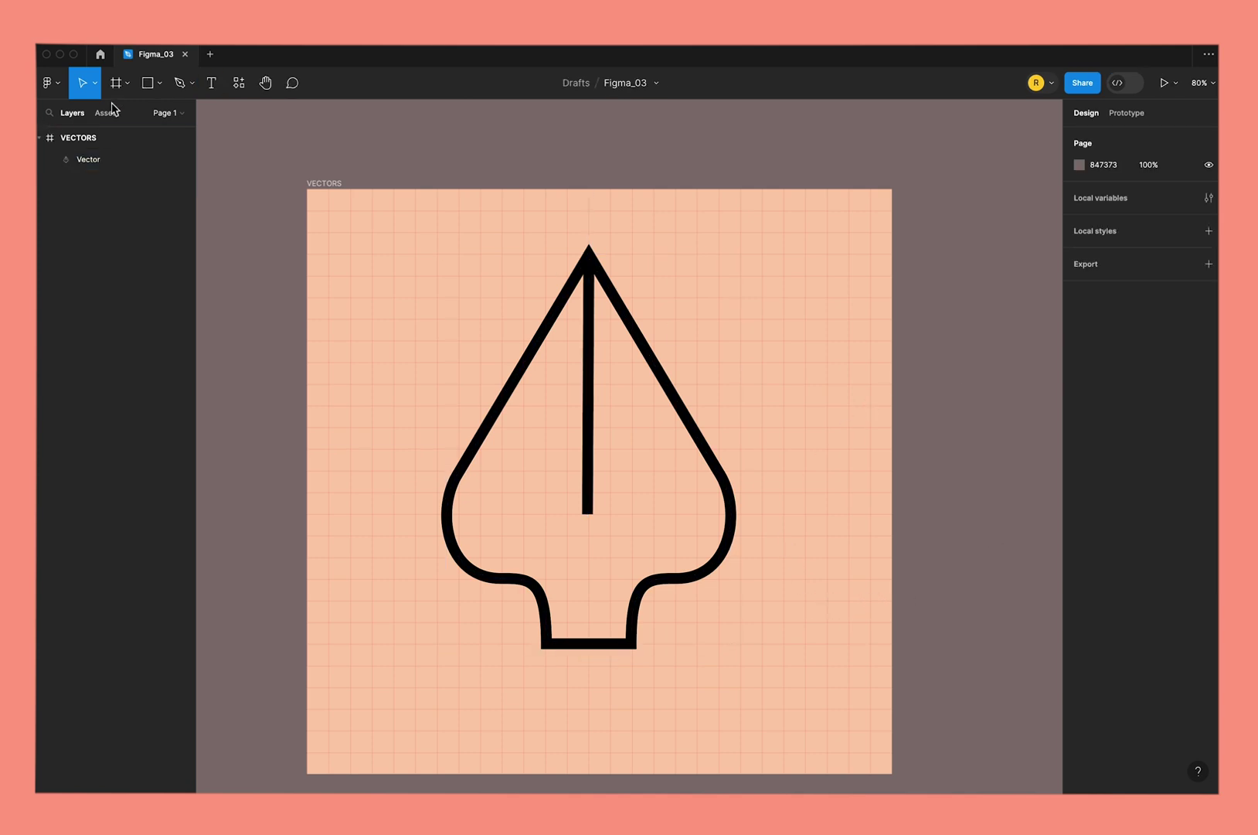
- Draw an 80×80 ellipse at the bottom of the centre slit and fill it black
click(162, 85)
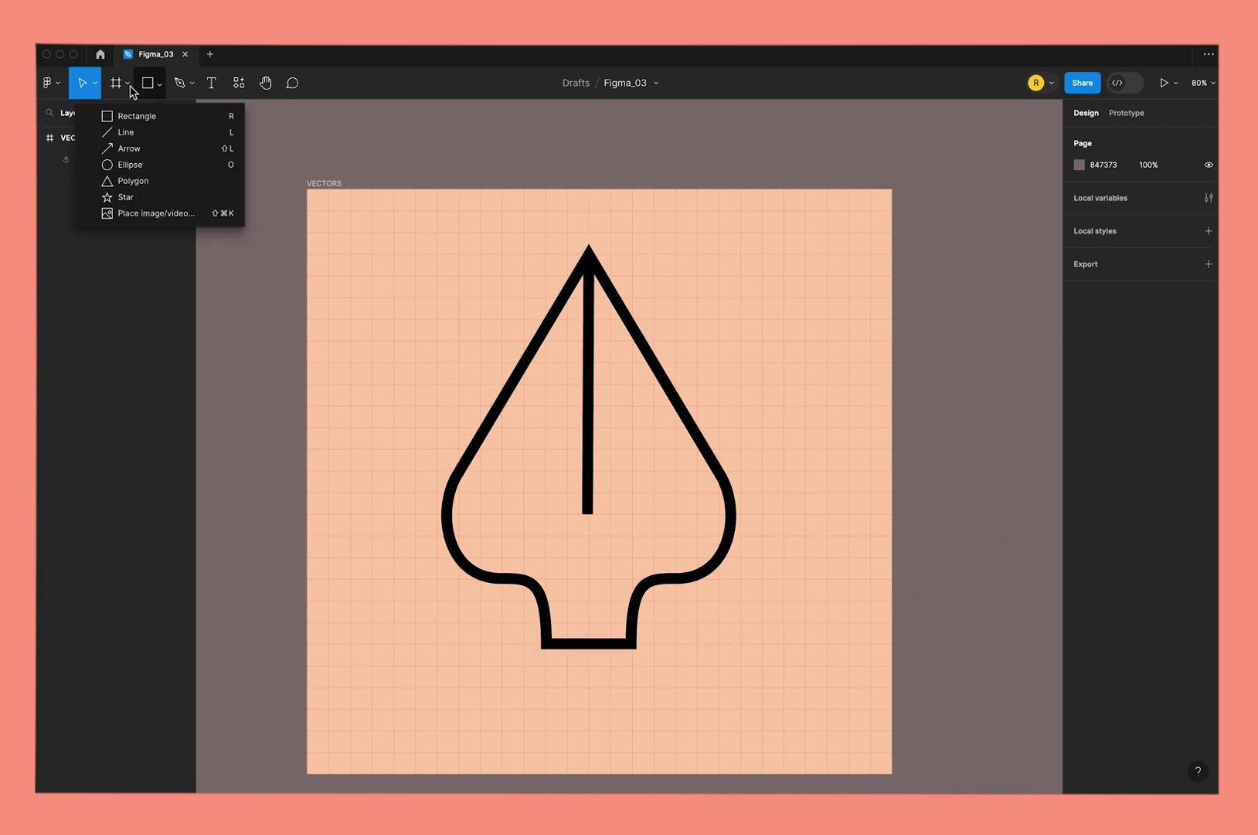
click(136, 167)
drag(570, 497, 610, 538)
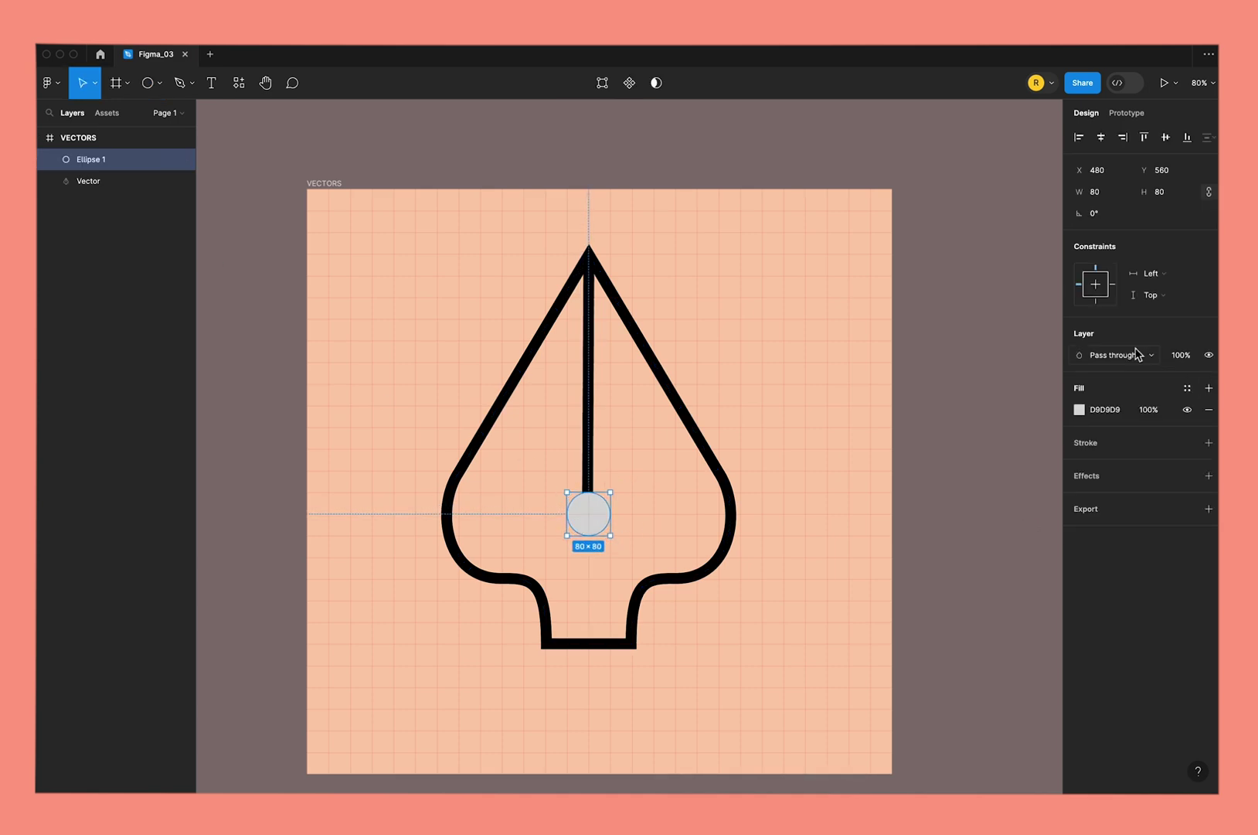
click(1079, 410)
drag(943, 600, 899, 609)
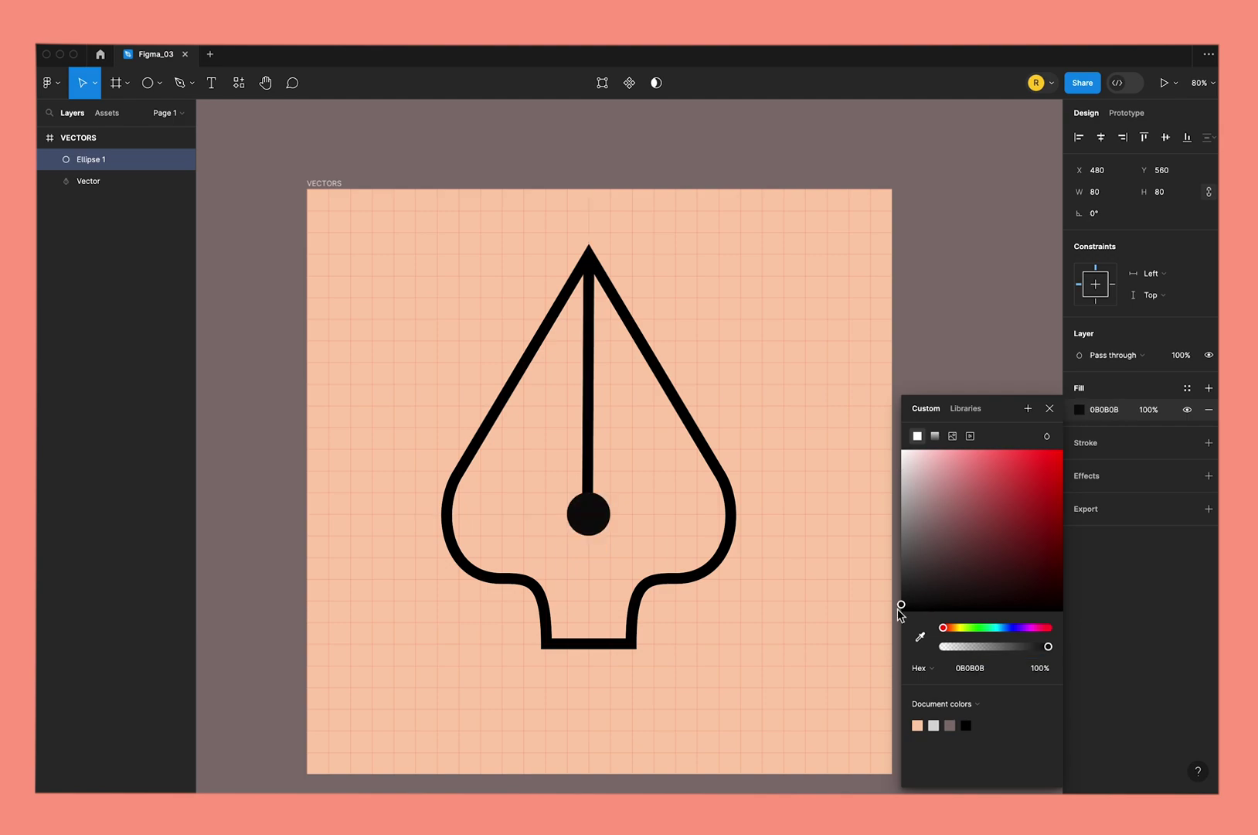
click(795, 573)
- Add a purple B474E7 fill to the nib vector
click(719, 566)
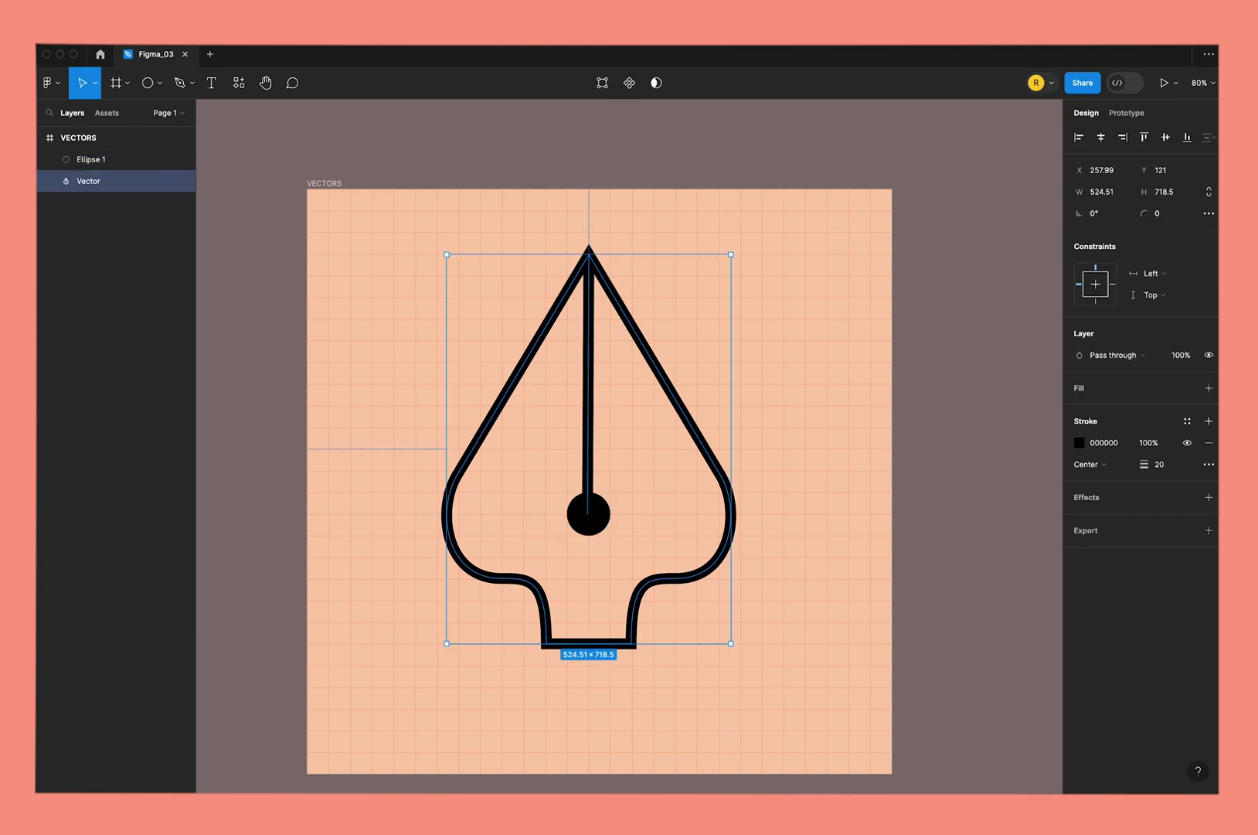
click(1208, 387)
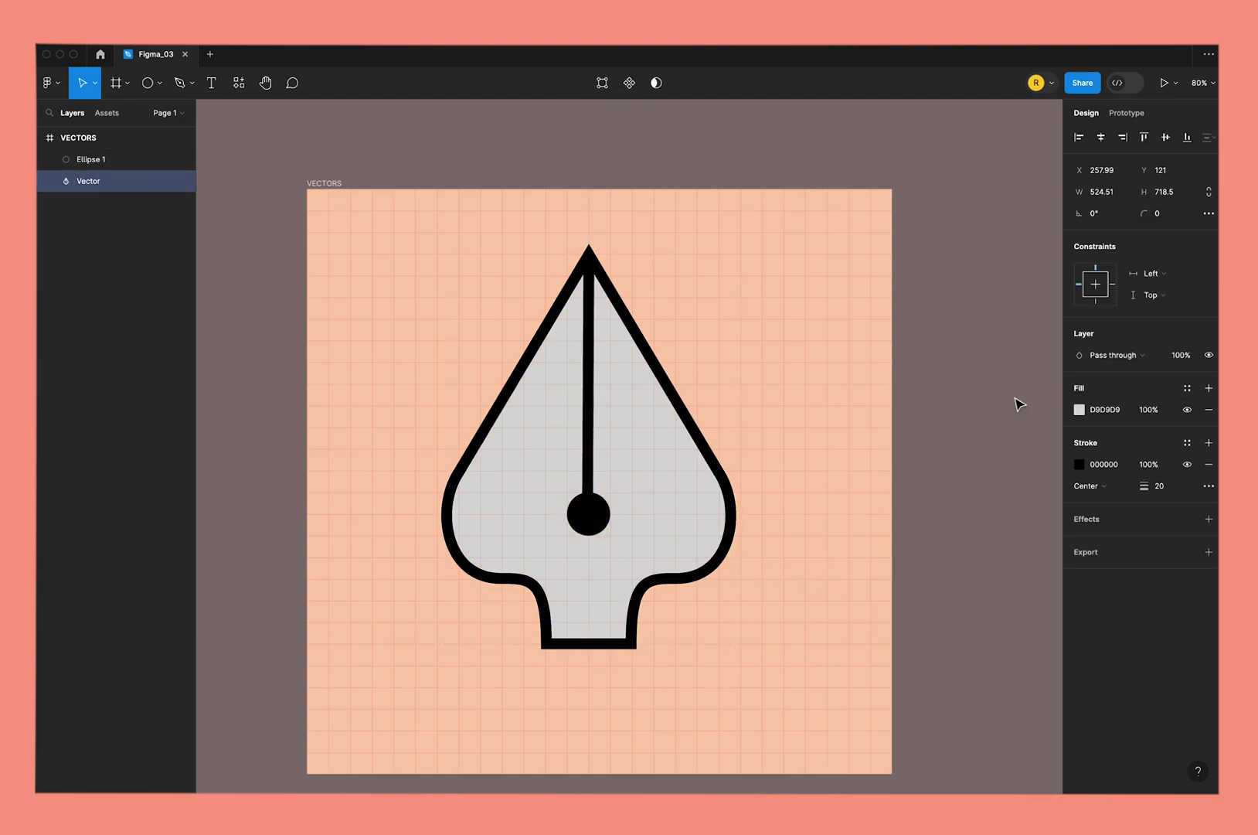
click(1079, 410)
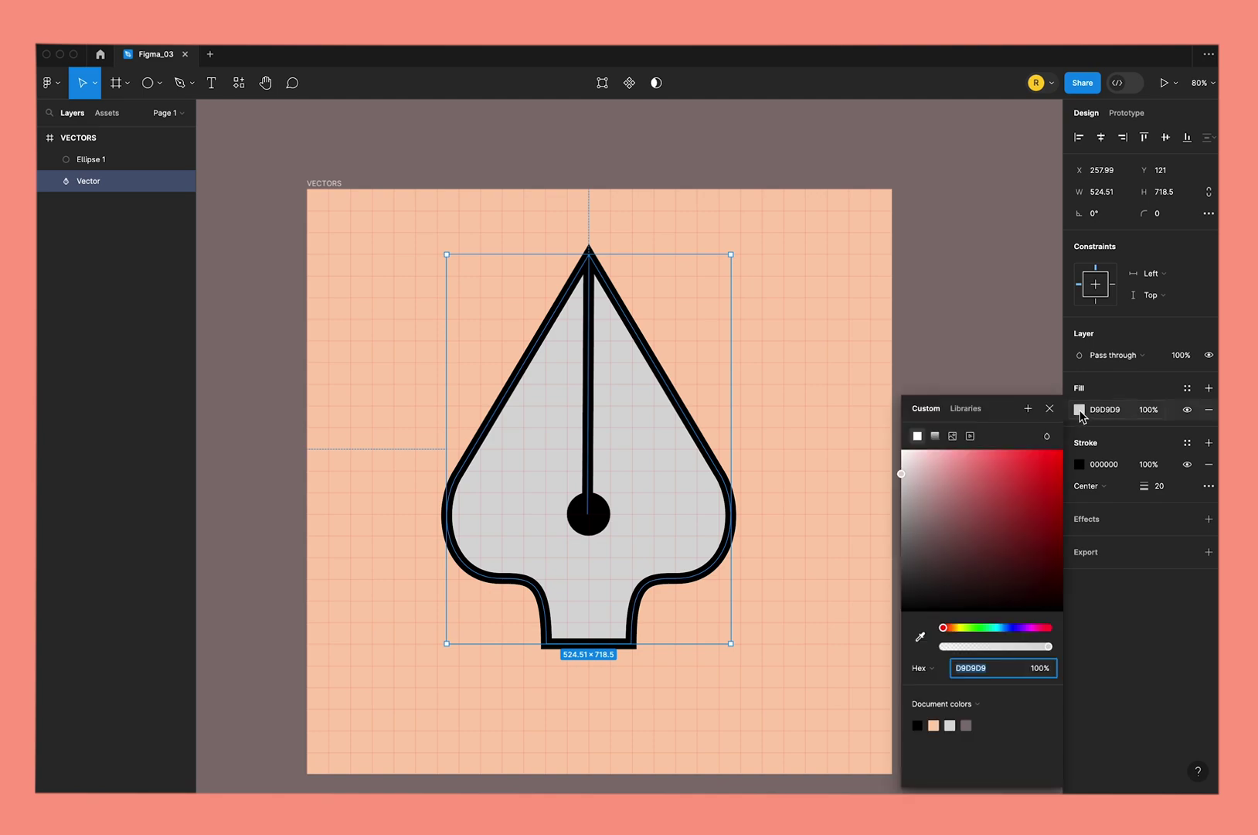
click(1024, 628)
drag(980, 483, 982, 468)
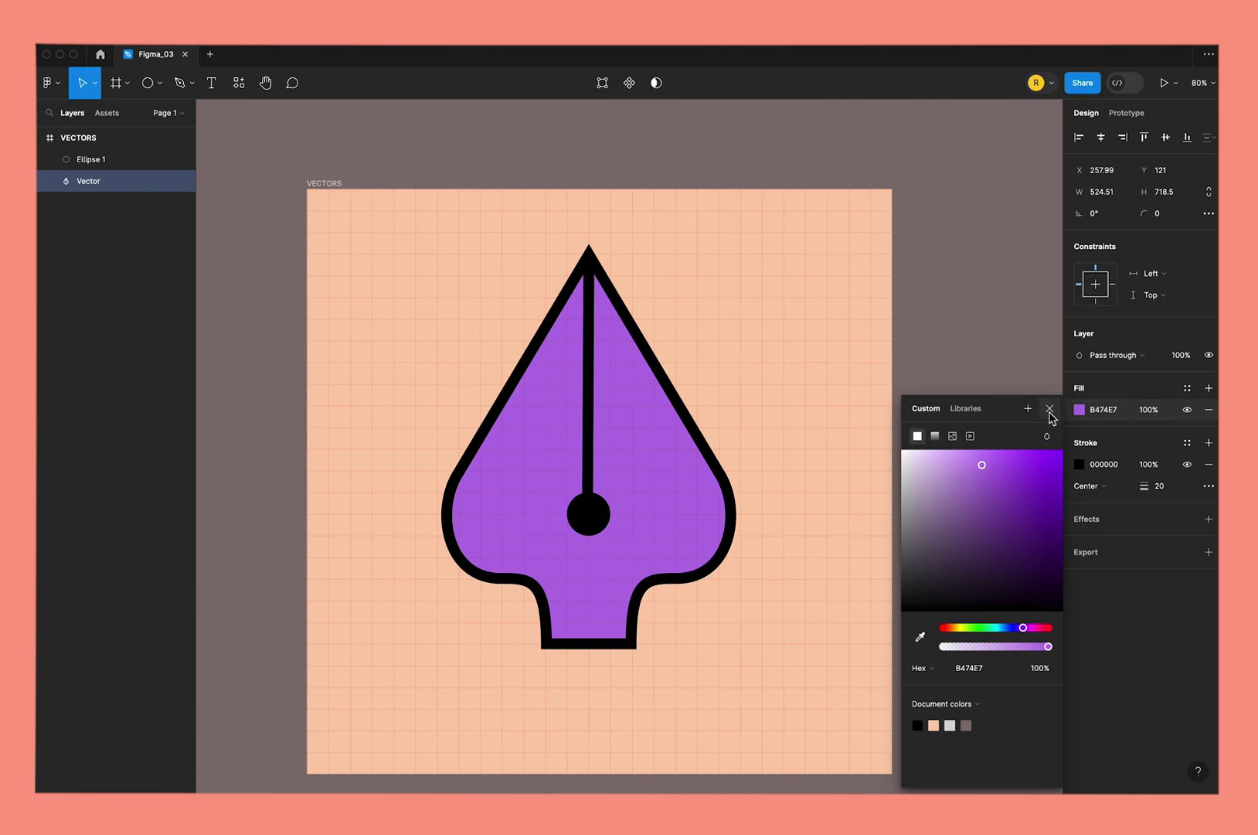
click(1013, 389)
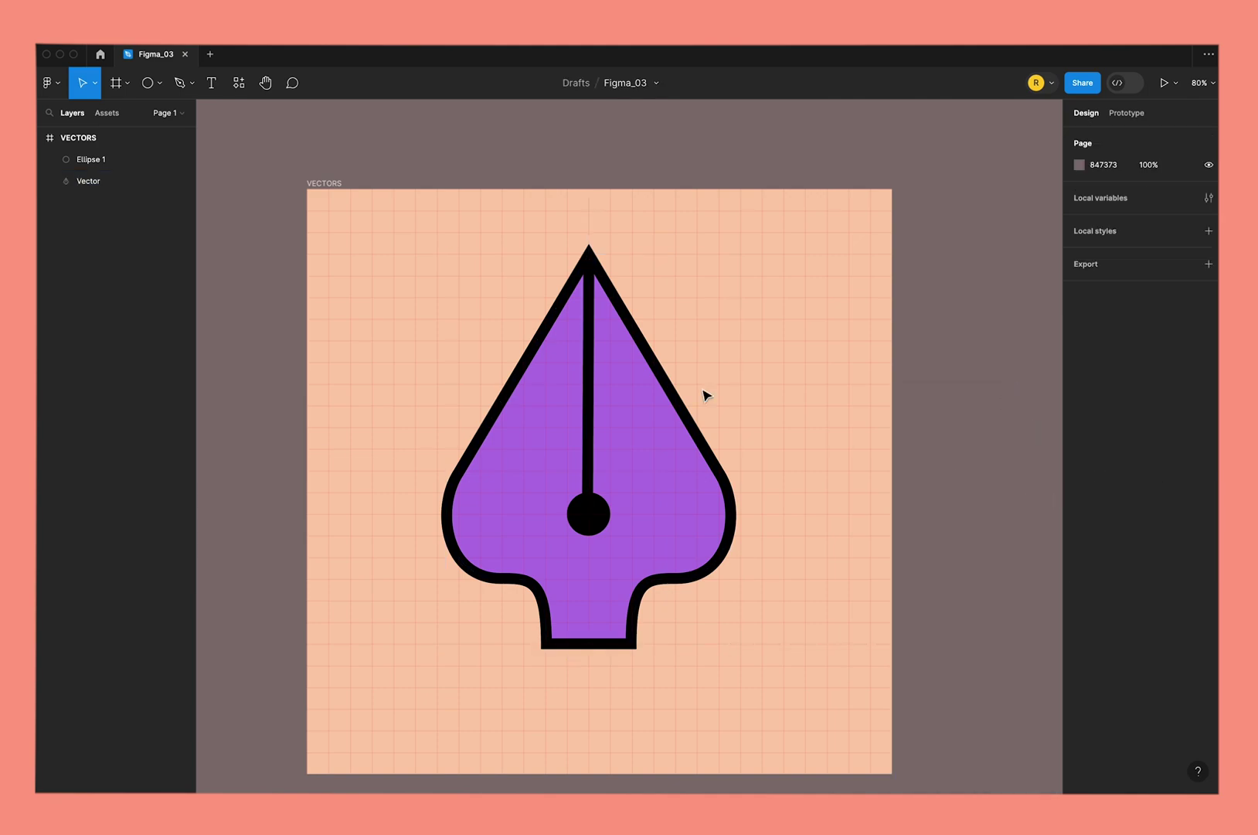
- Group the dot and nib as Group 1 and resize it to 720 × 963
mouse_move(267, 268)
mouse_down()
mouse_move(784, 620)
mouse_move(799, 682)
mouse_up()
key(ctrl+g)
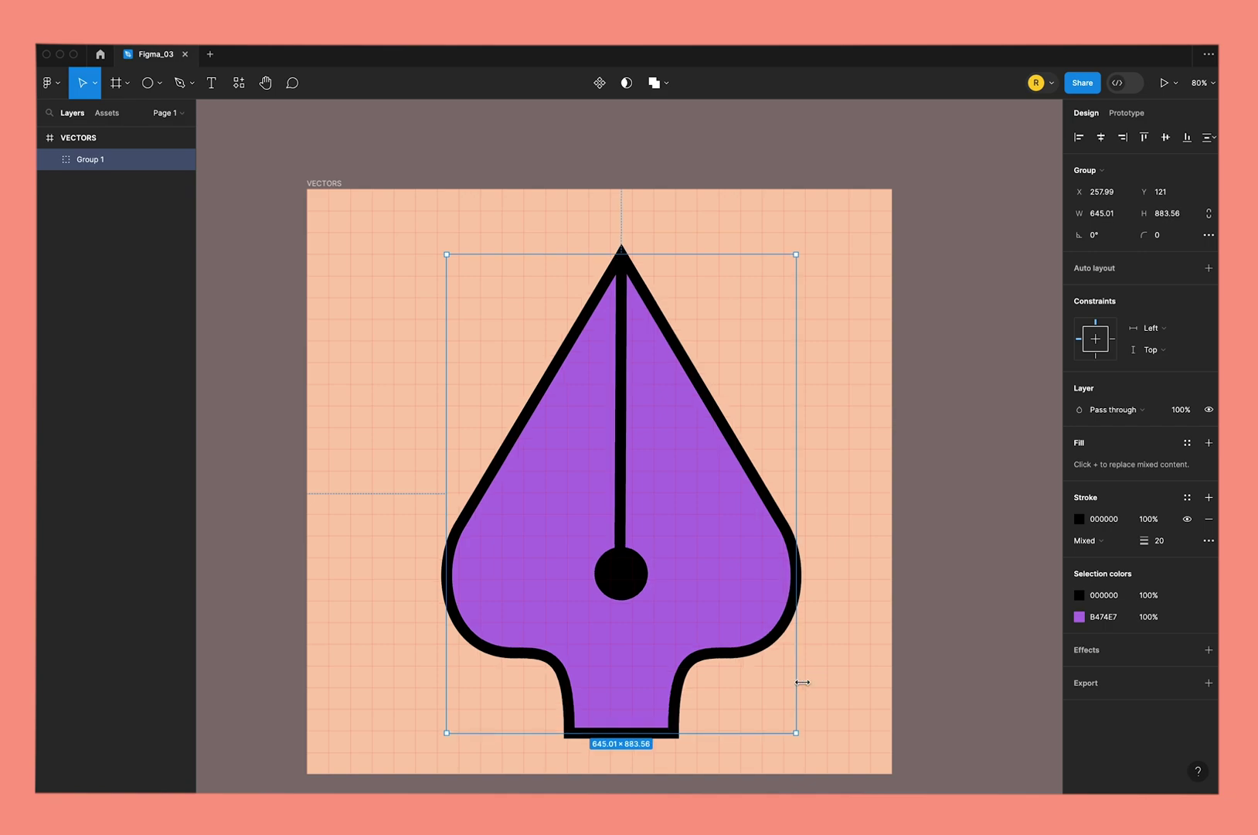
drag(447, 258, 419, 235)
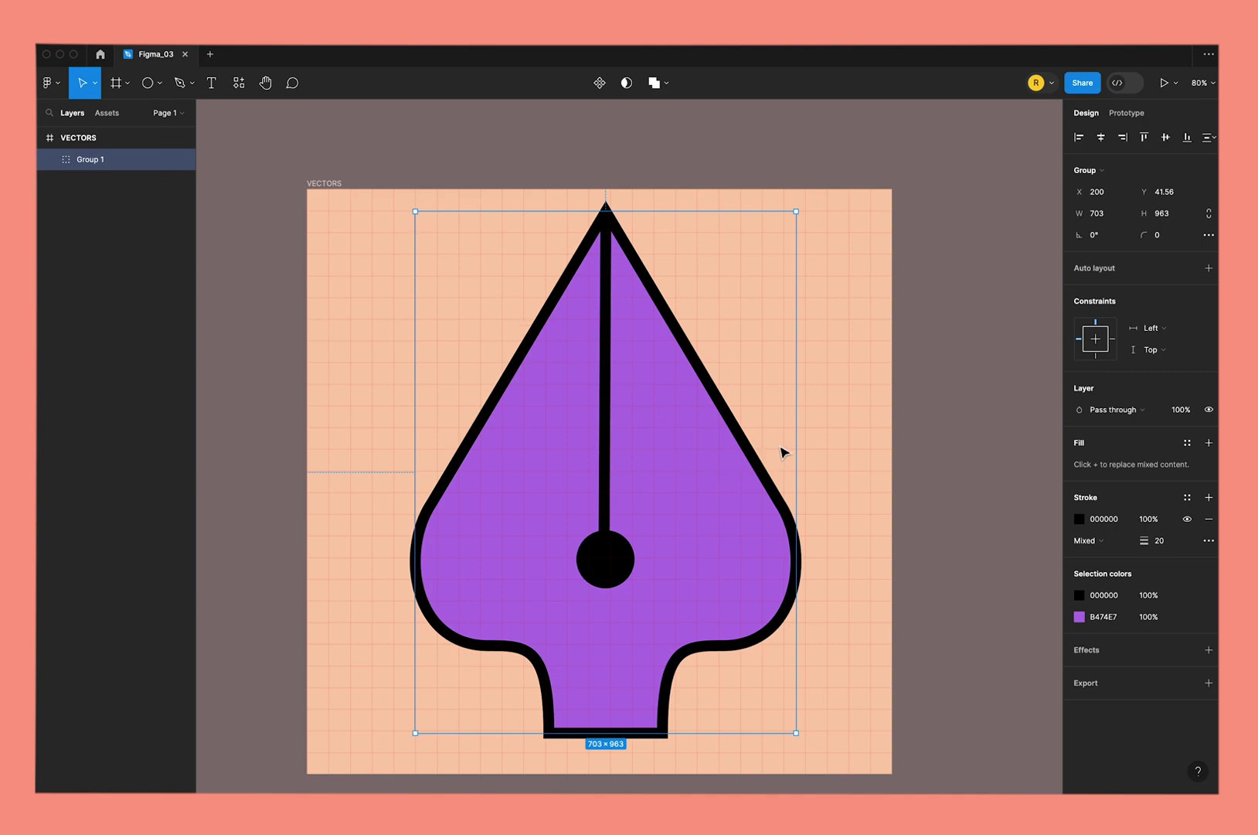
drag(794, 448, 806, 447)
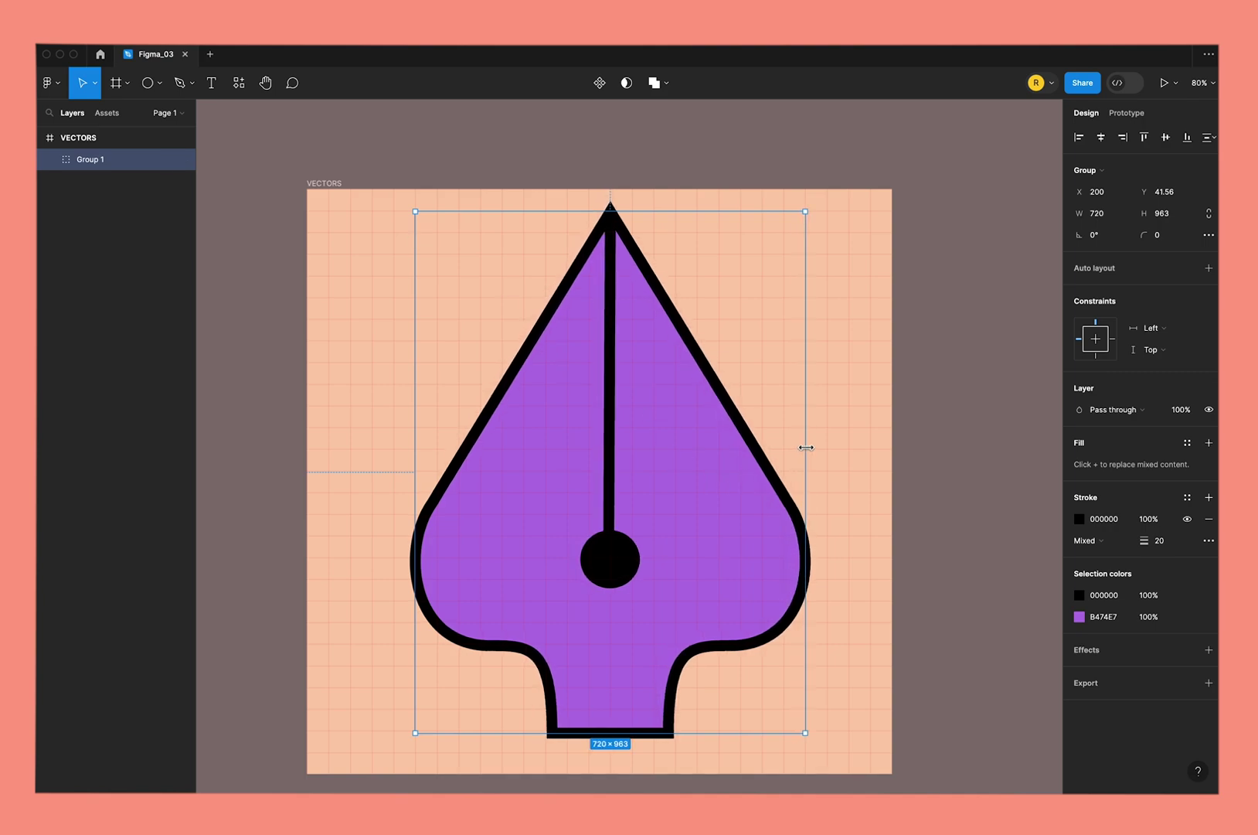